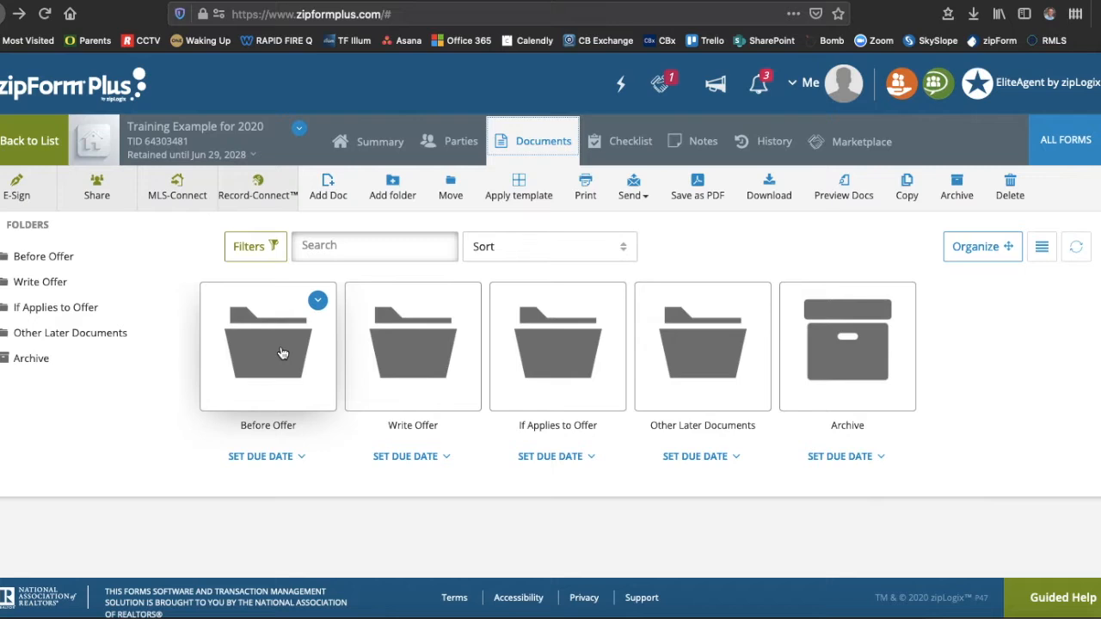
- Open the Before Offer folder of the Training Example for 2020 transaction to see its six forms
double_click(282, 353)
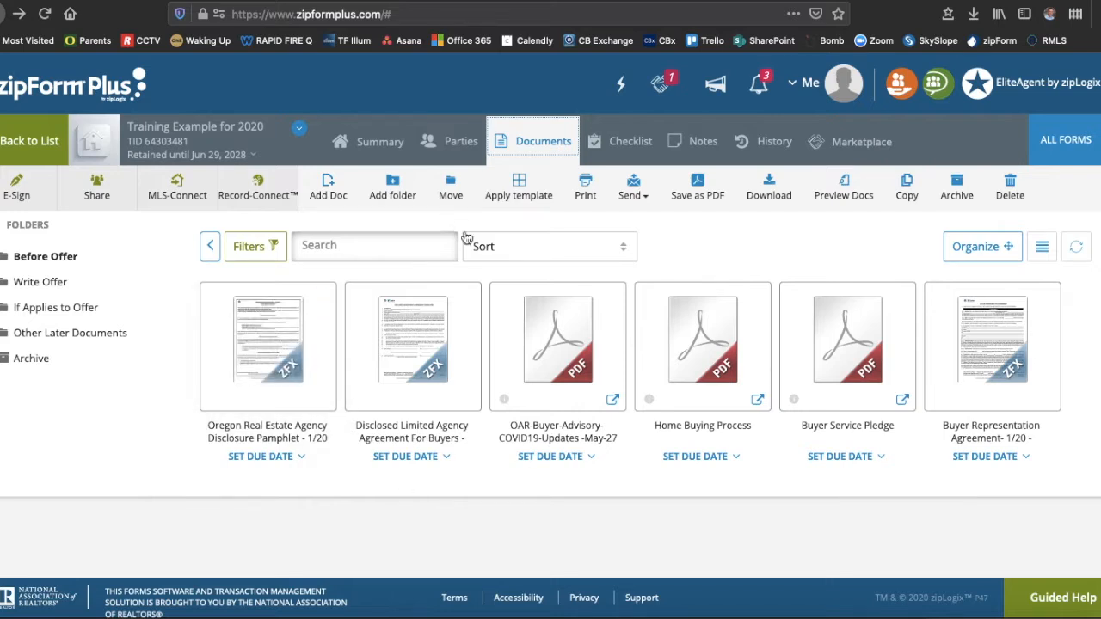
- Start a new e-sign packet and select all six Before Offer documents for signing
left_click(13, 189)
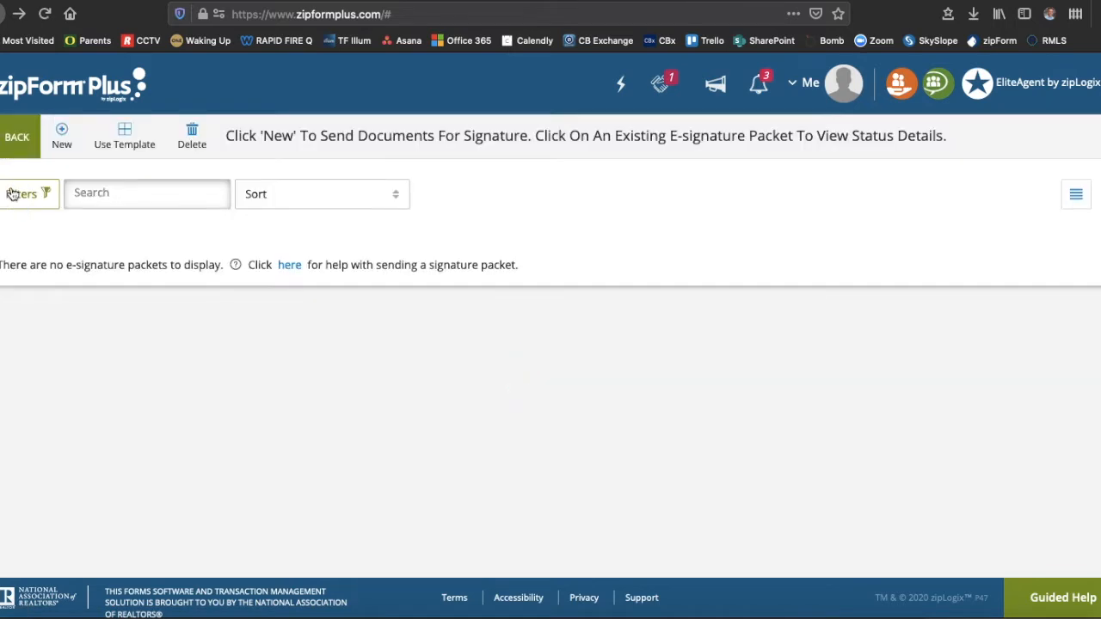
left_click(63, 135)
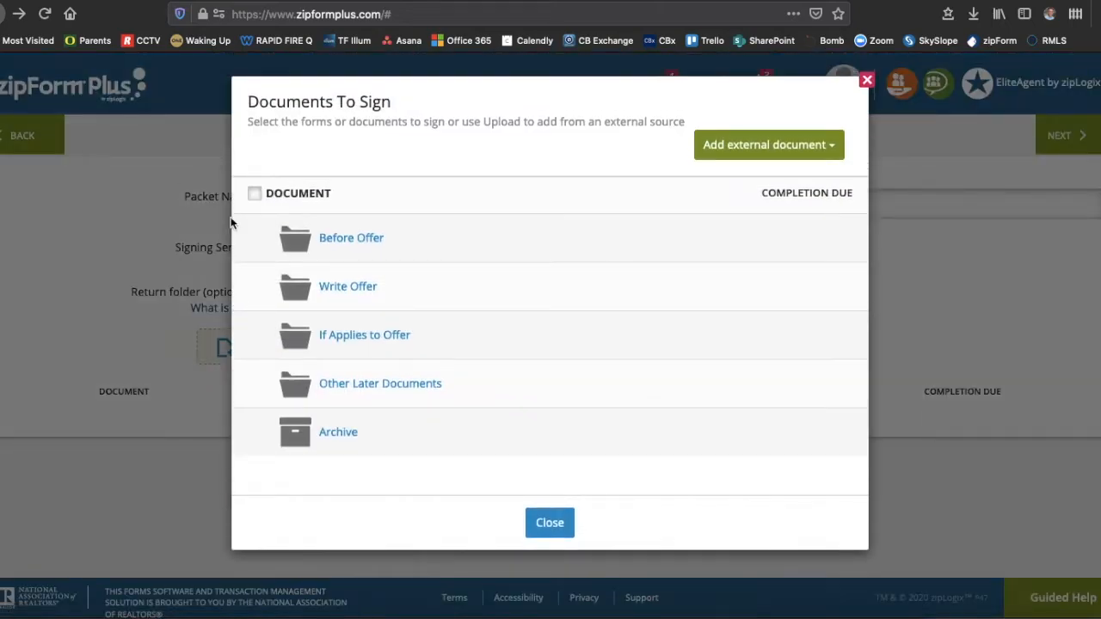
left_click(342, 243)
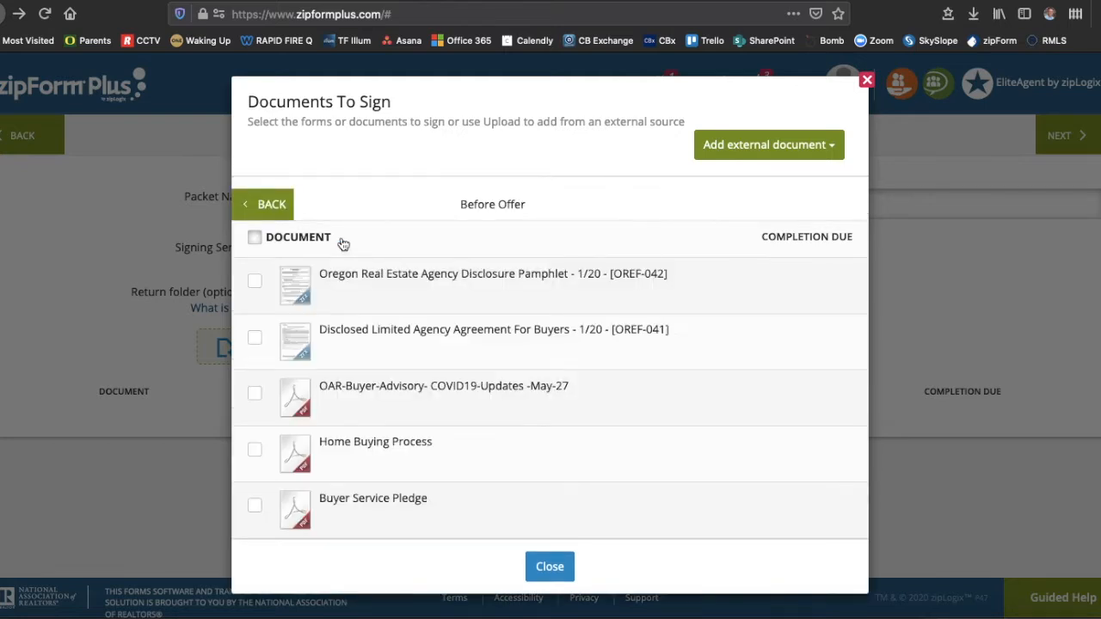
left_click(255, 237)
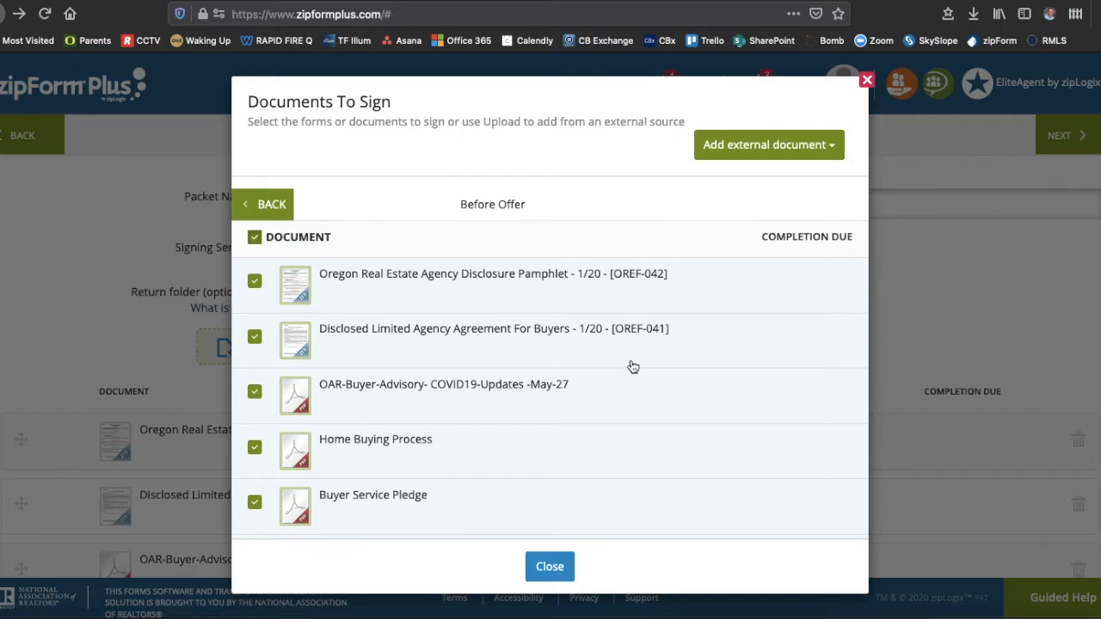
scroll(602, 415, "down", 1)
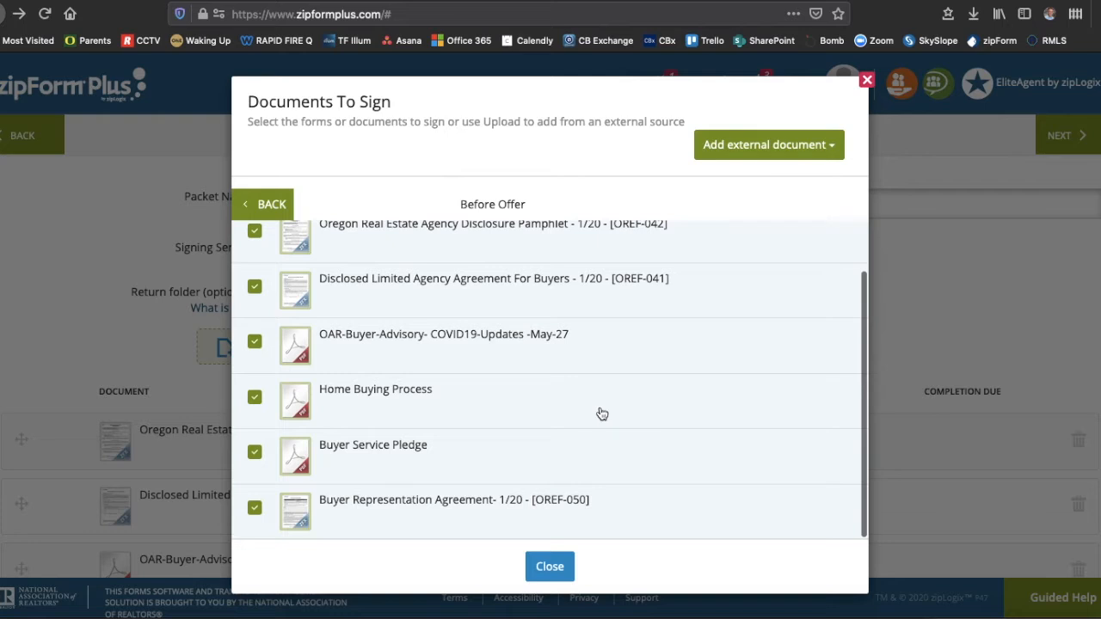
scroll(629, 417, "up", 1)
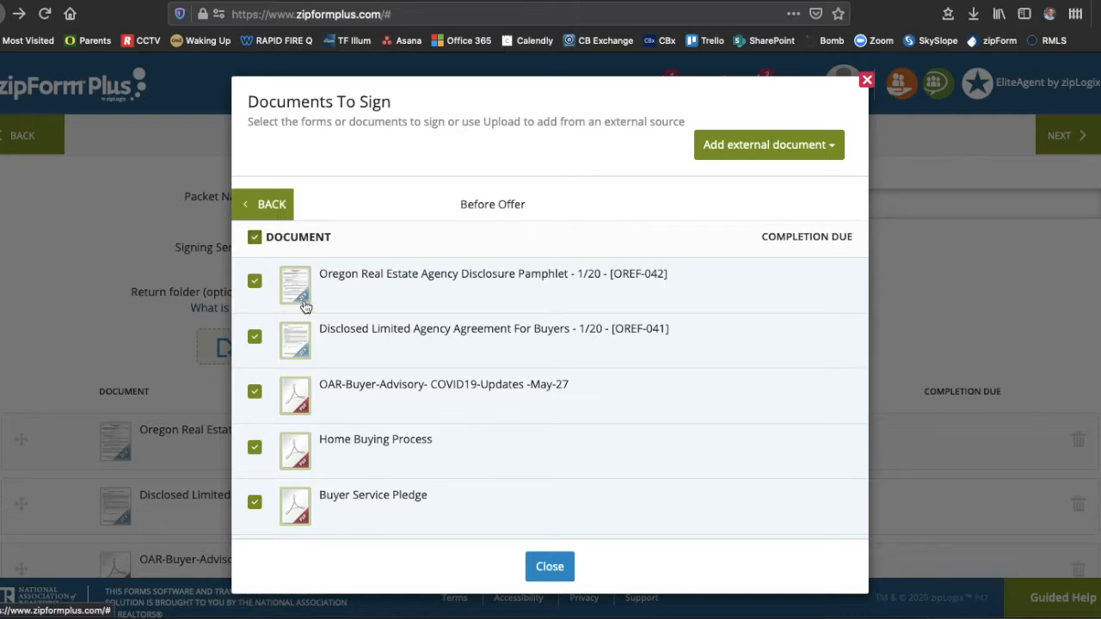
scroll(352, 328, "down", 1)
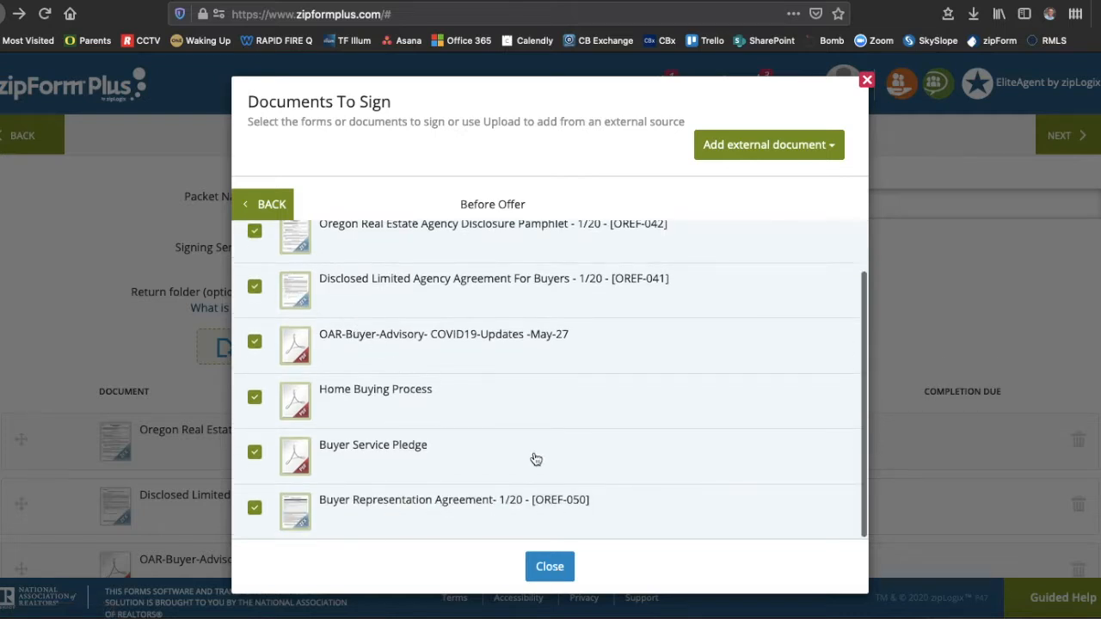
left_click(544, 568)
scroll(200, 455, "down", 1)
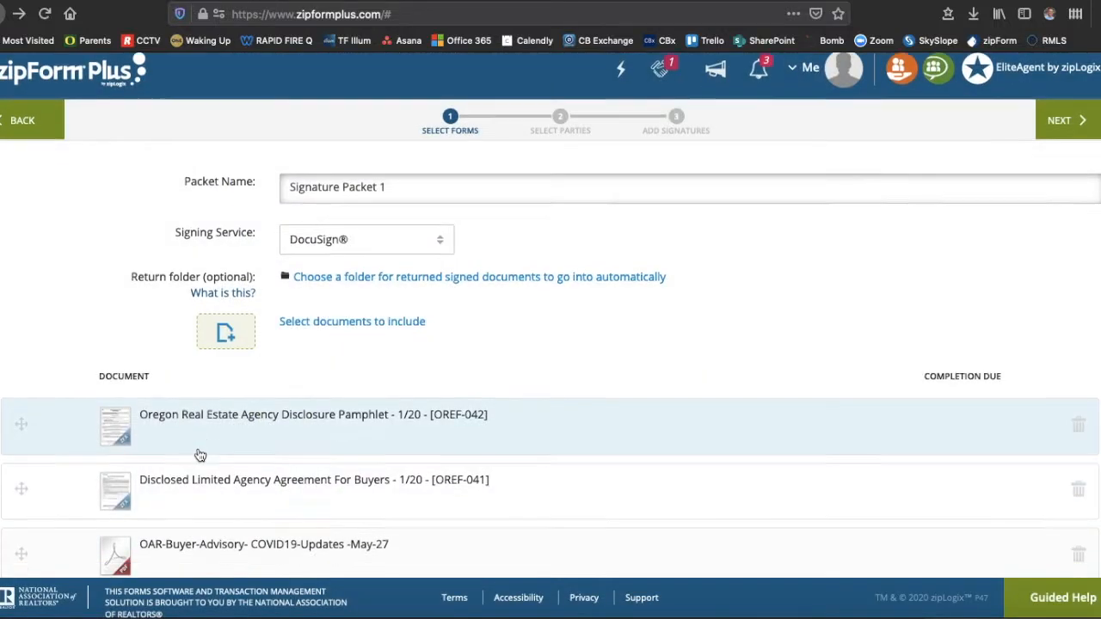
scroll(200, 454, "down", 5)
scroll(199, 455, "up", 4)
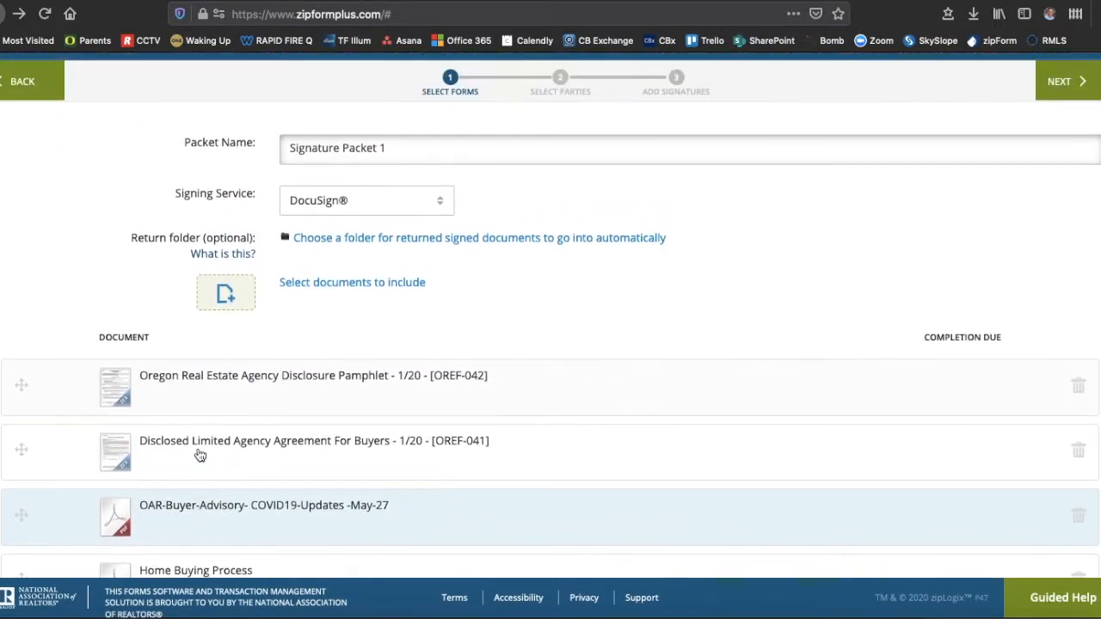
scroll(199, 455, "up", 1)
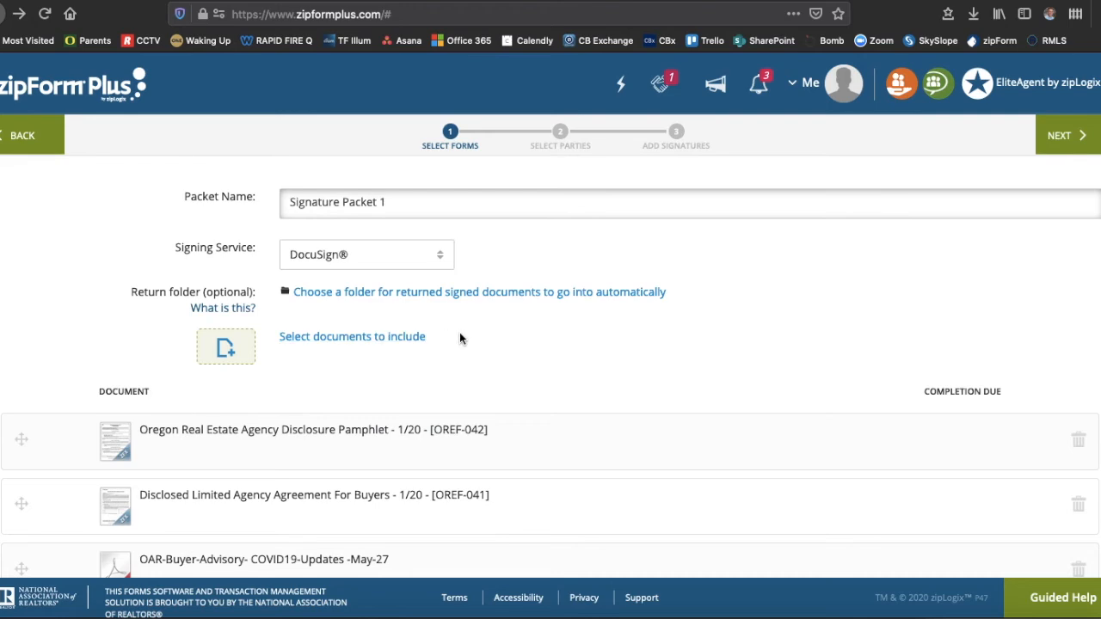
- Add Buyer Two, Buyer One and the Selling Agent as the packet's signers
left_click(1081, 143)
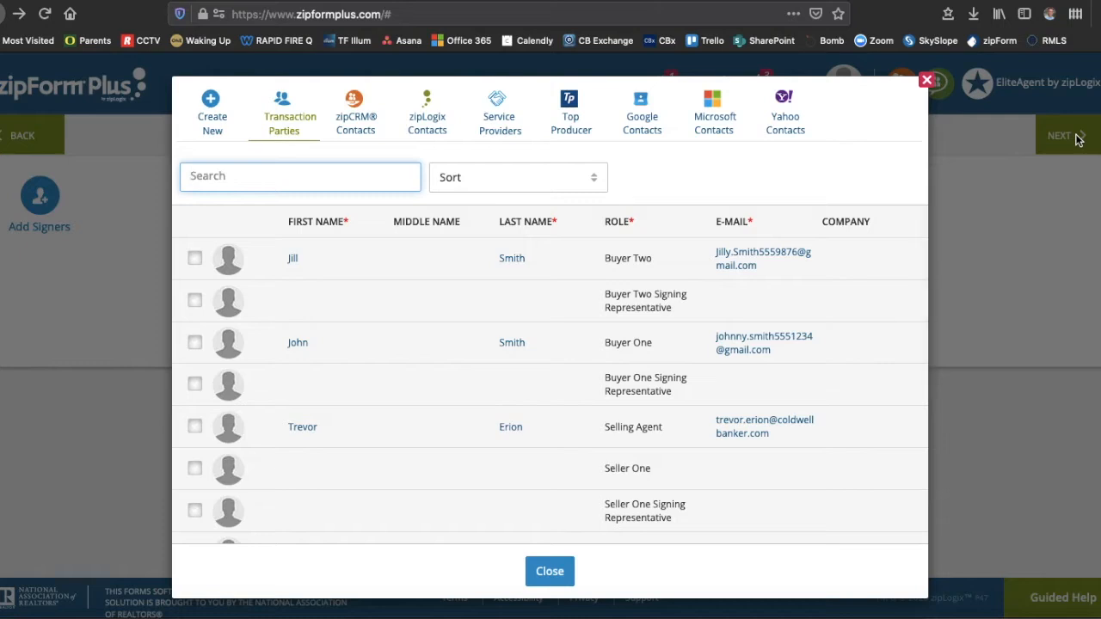
left_click(195, 259)
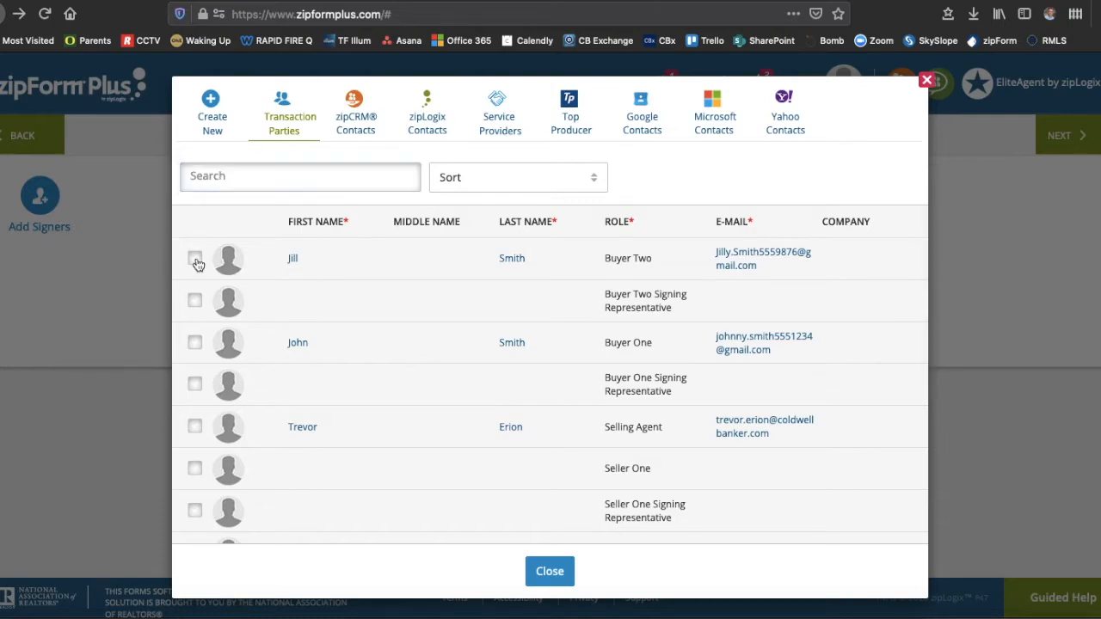
left_click(194, 343)
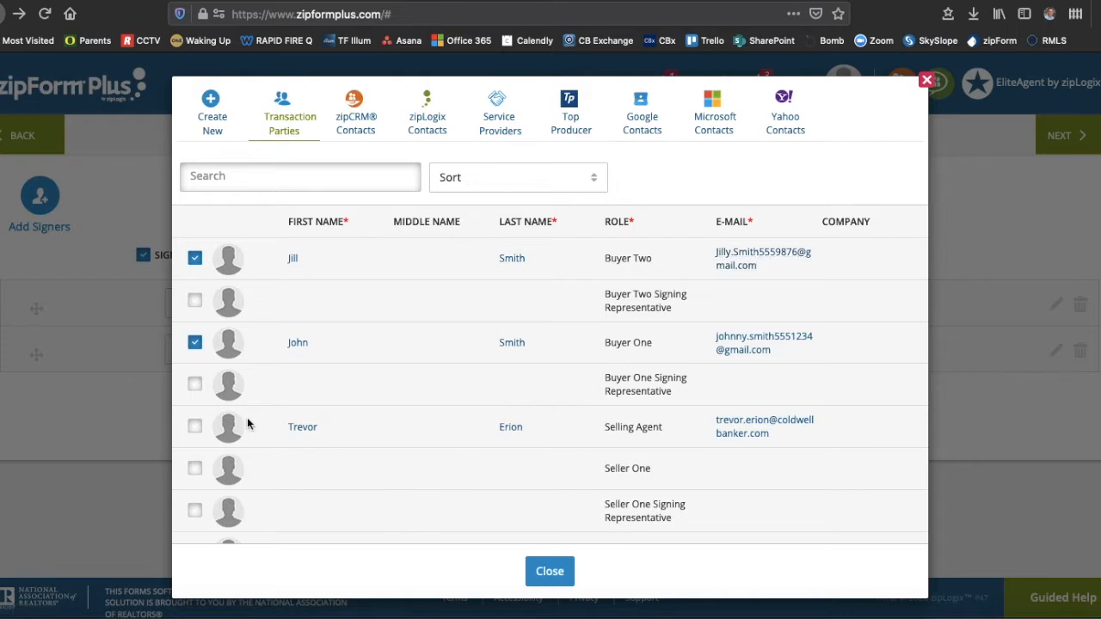
left_click(195, 427)
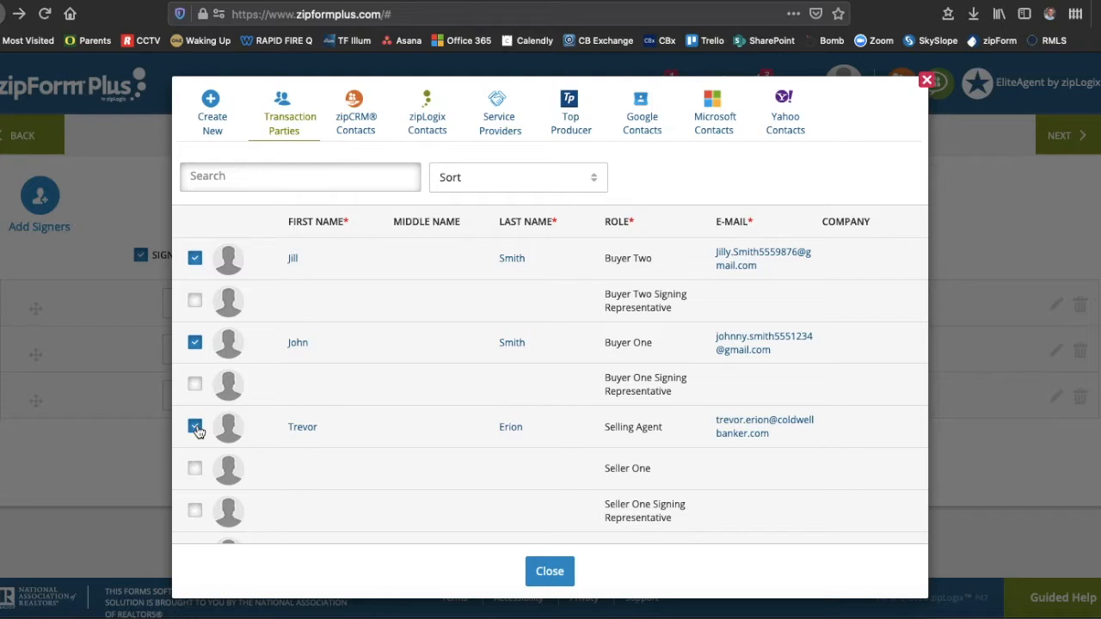
left_click(549, 573)
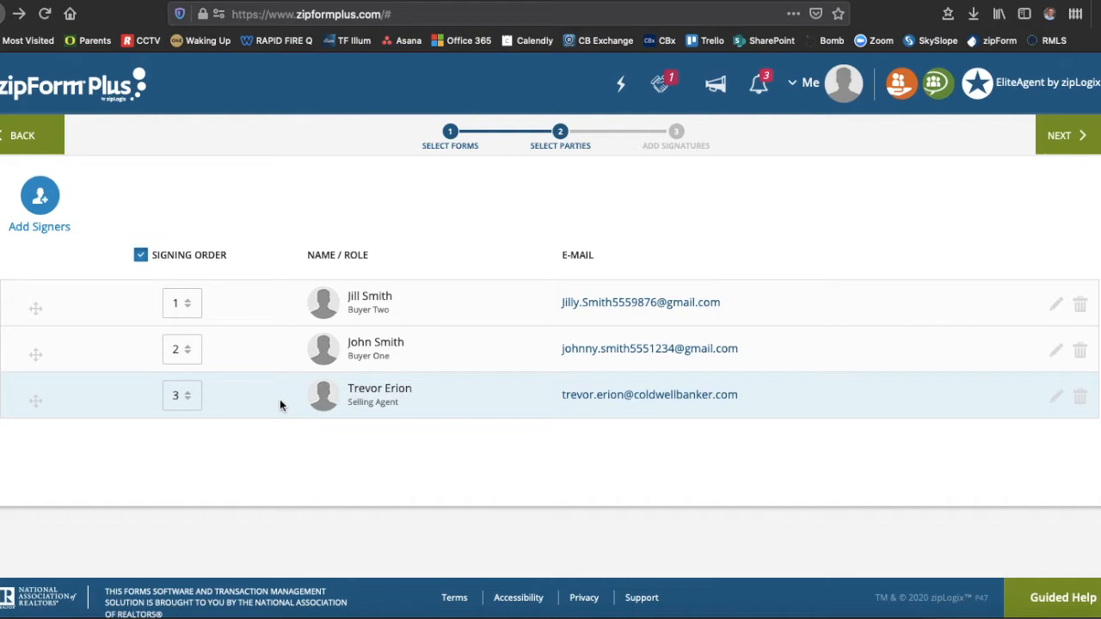
- Set the Selling Agent's signing order to 1 and Buyer Two's to 2, then continue
left_click(188, 396)
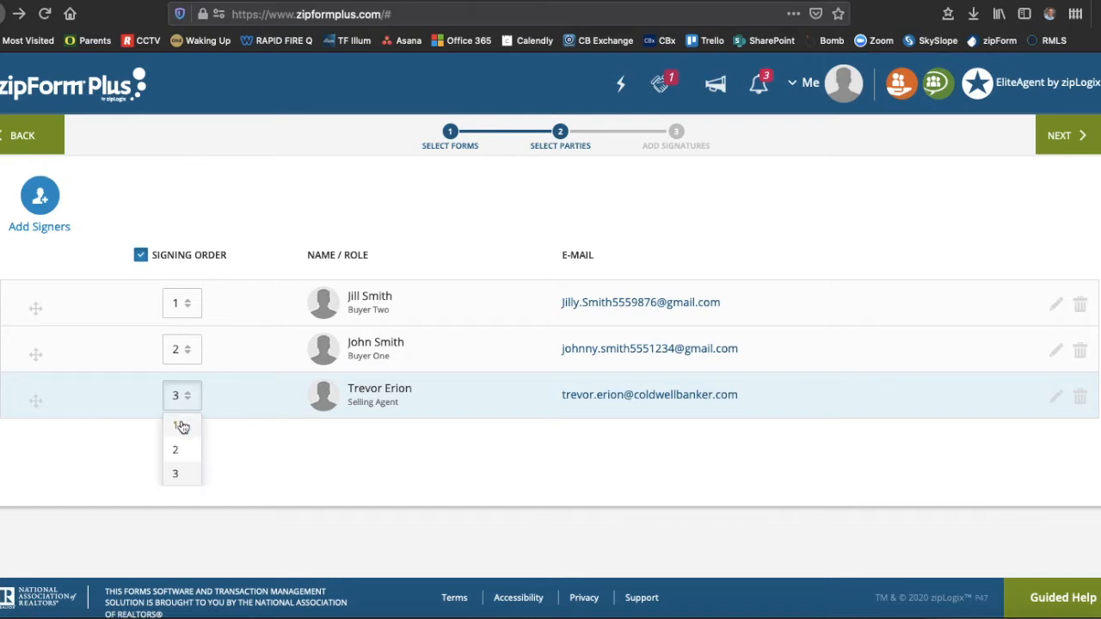
left_click(179, 427)
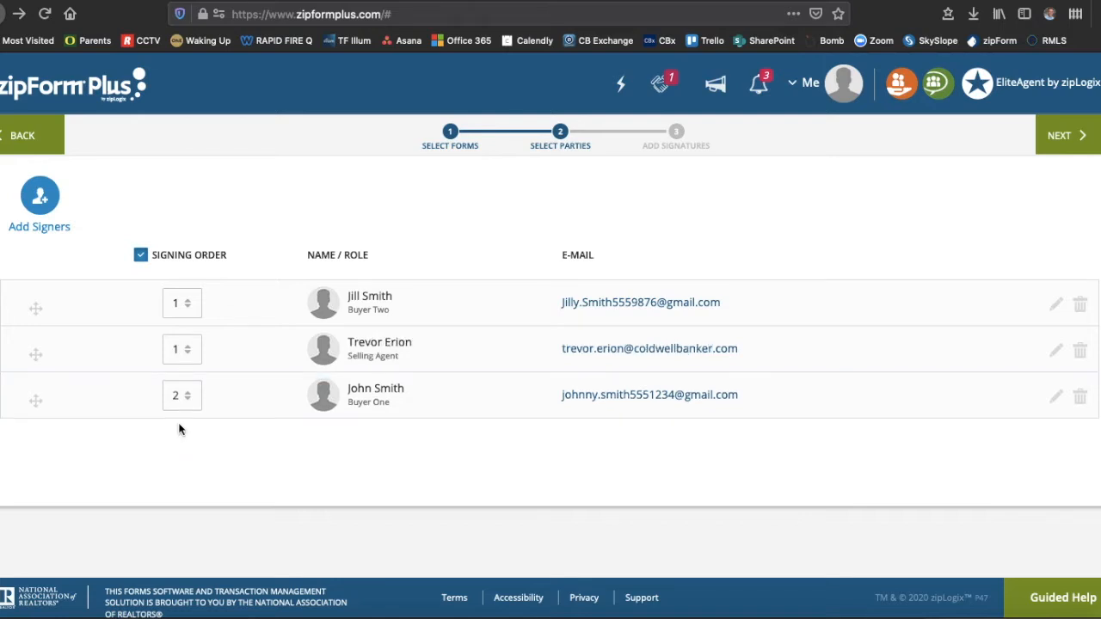
left_click(191, 305)
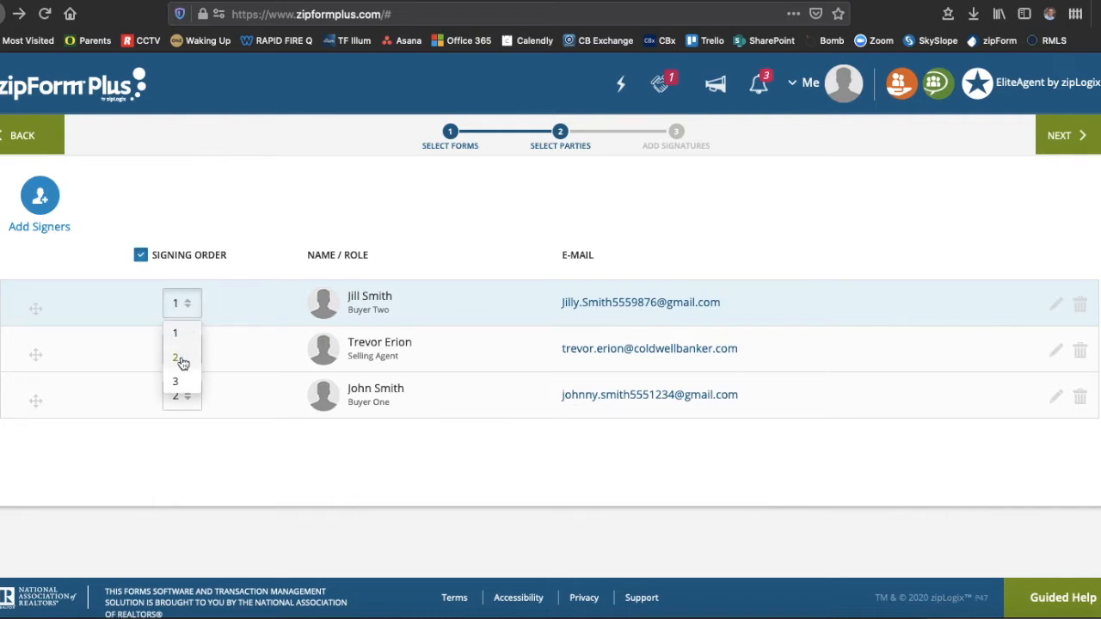
left_click(182, 361)
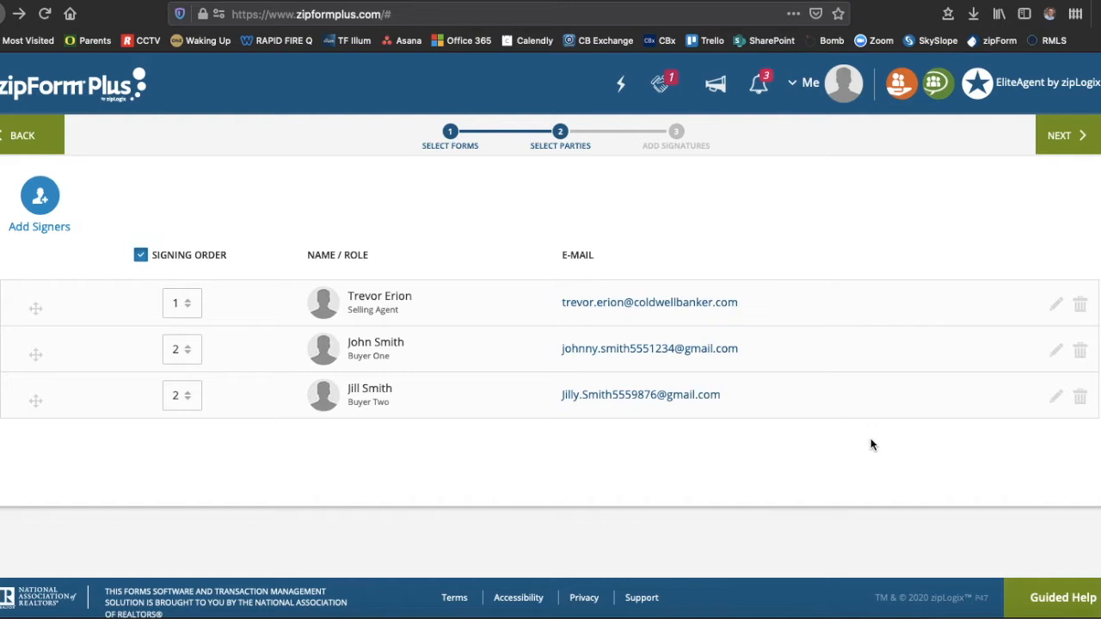
left_click(1066, 138)
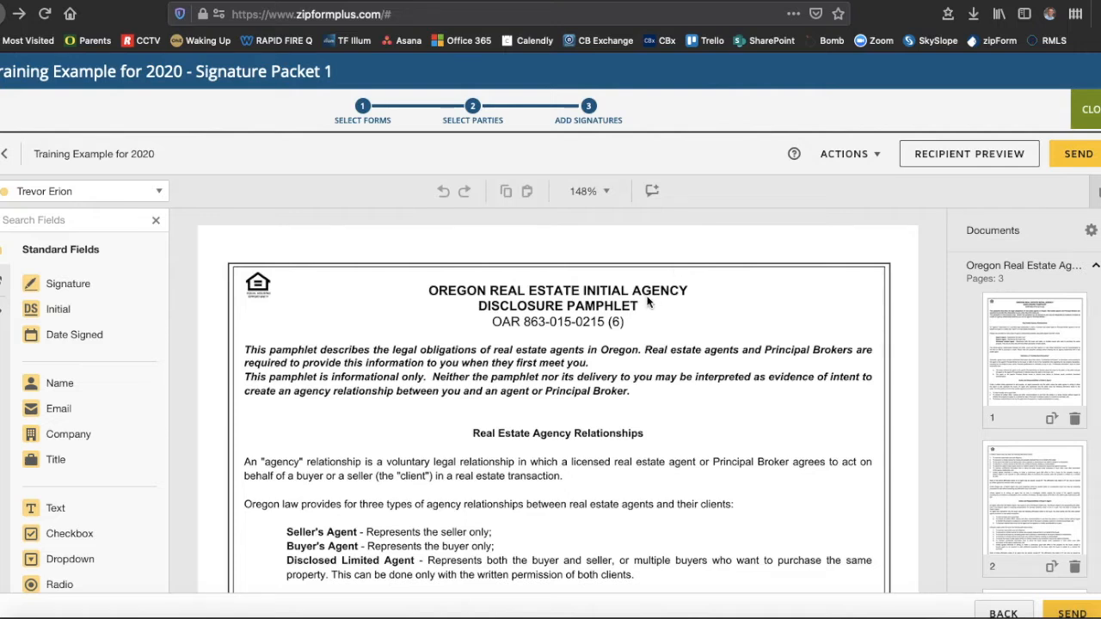
- Scroll through the three pages of the Oregon Real Estate Initial Agency Disclosure Pamphlet
scroll(576, 321, "down", 4)
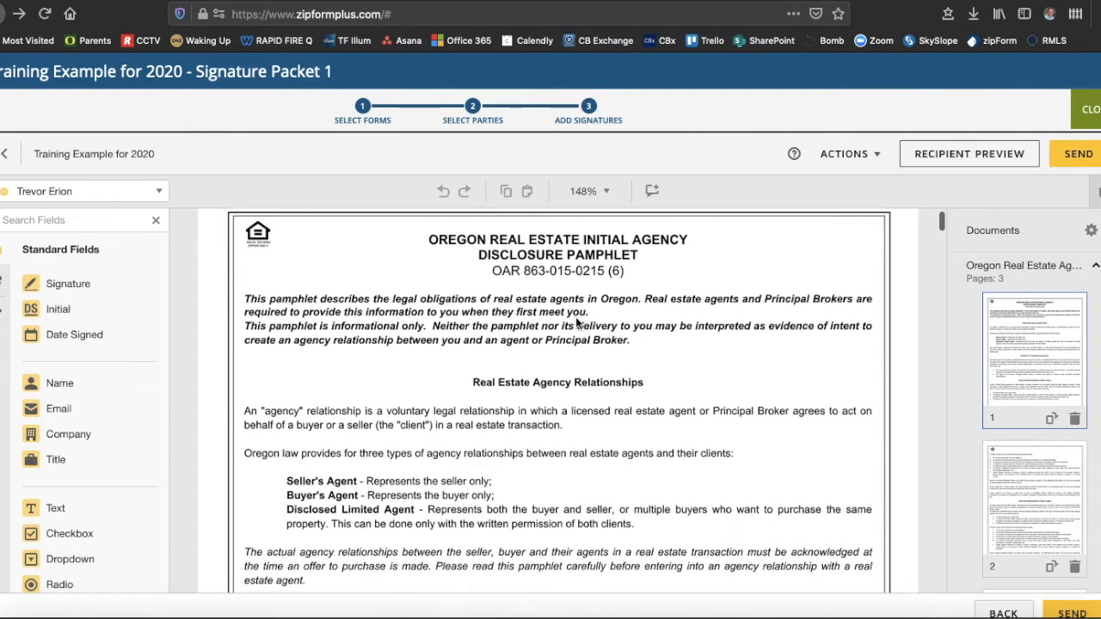
scroll(576, 322, "down", 10)
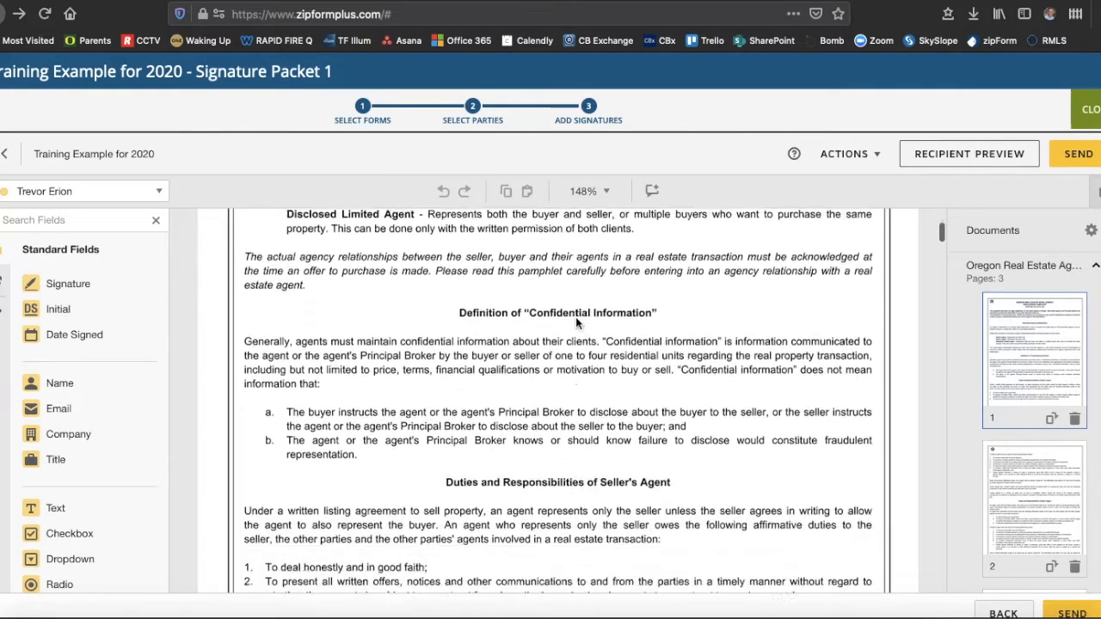
scroll(576, 322, "down", 13)
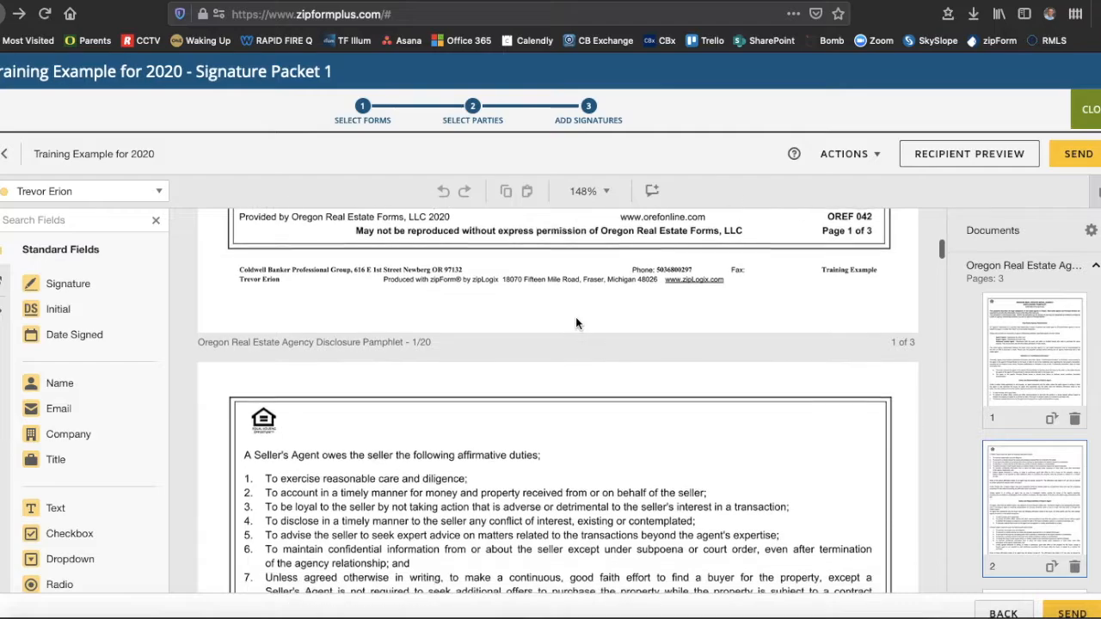
scroll(576, 322, "down", 9)
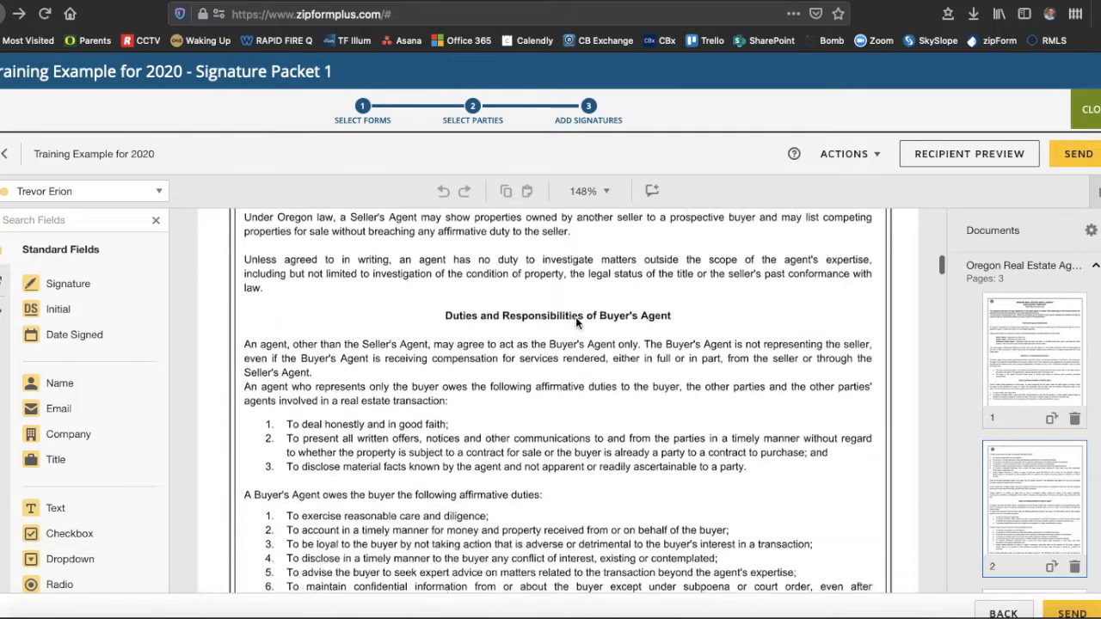
scroll(576, 322, "down", 11)
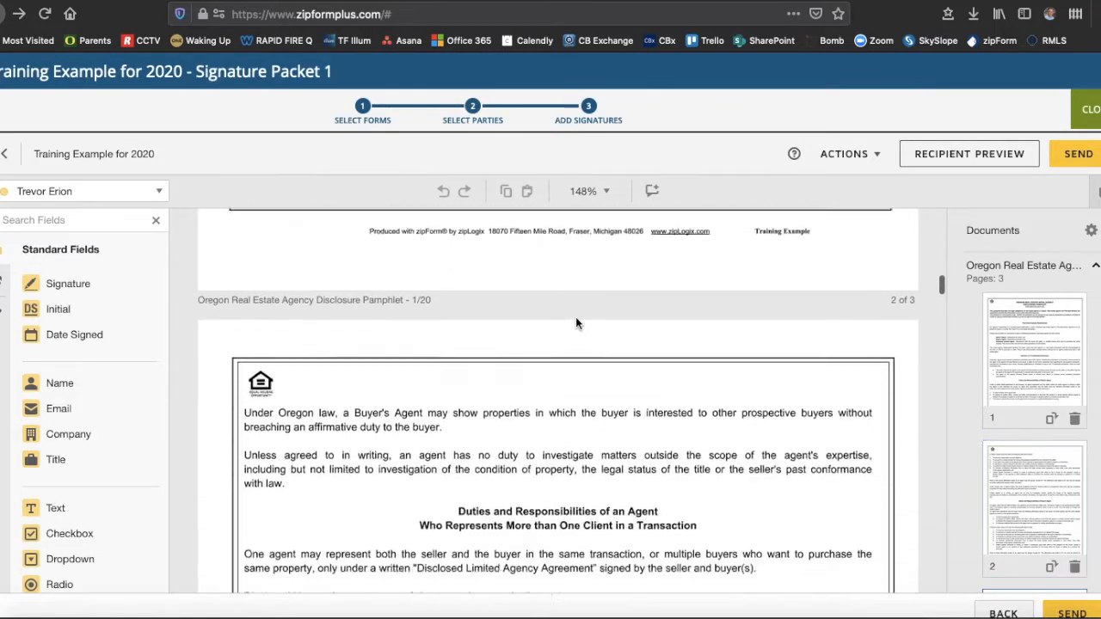
scroll(576, 323, "down", 7)
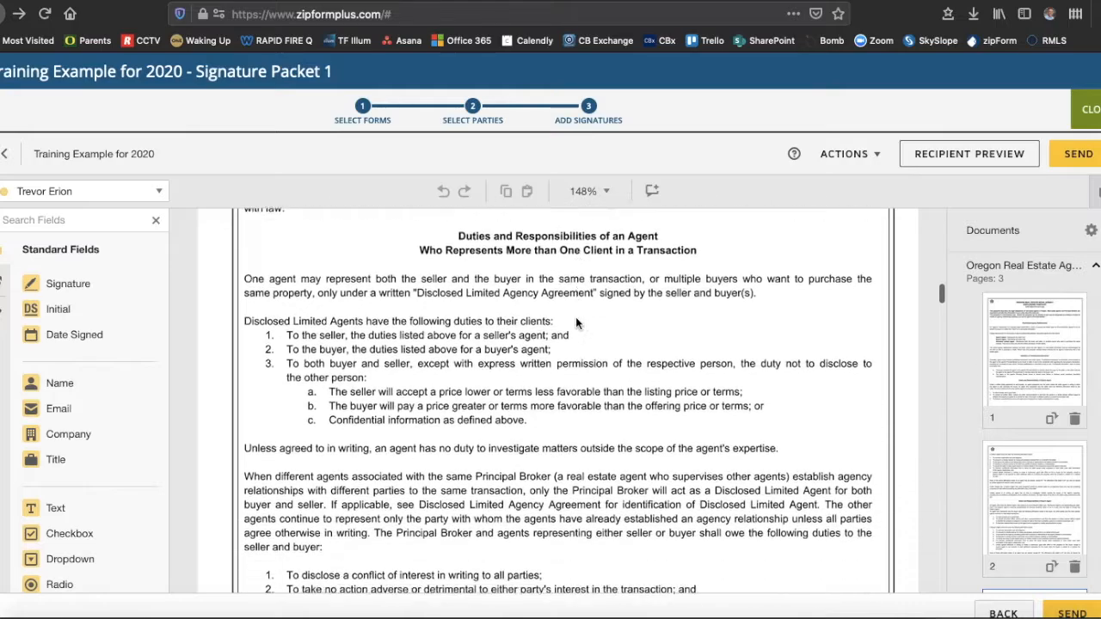
scroll(576, 323, "down", 1)
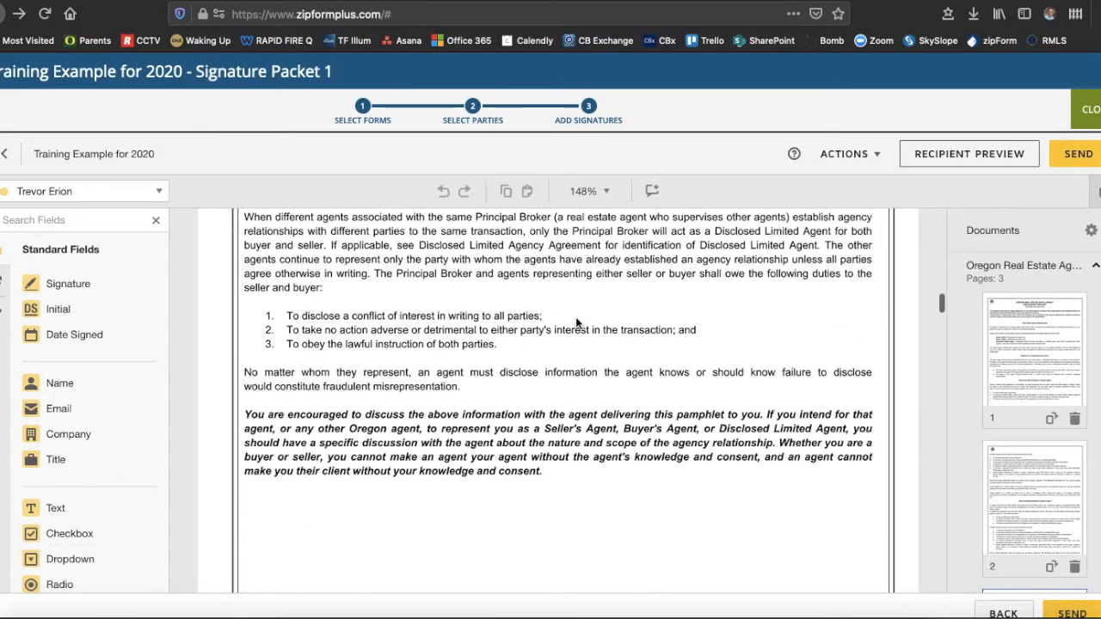
scroll(576, 323, "up", 13)
scroll(576, 324, "up", 20)
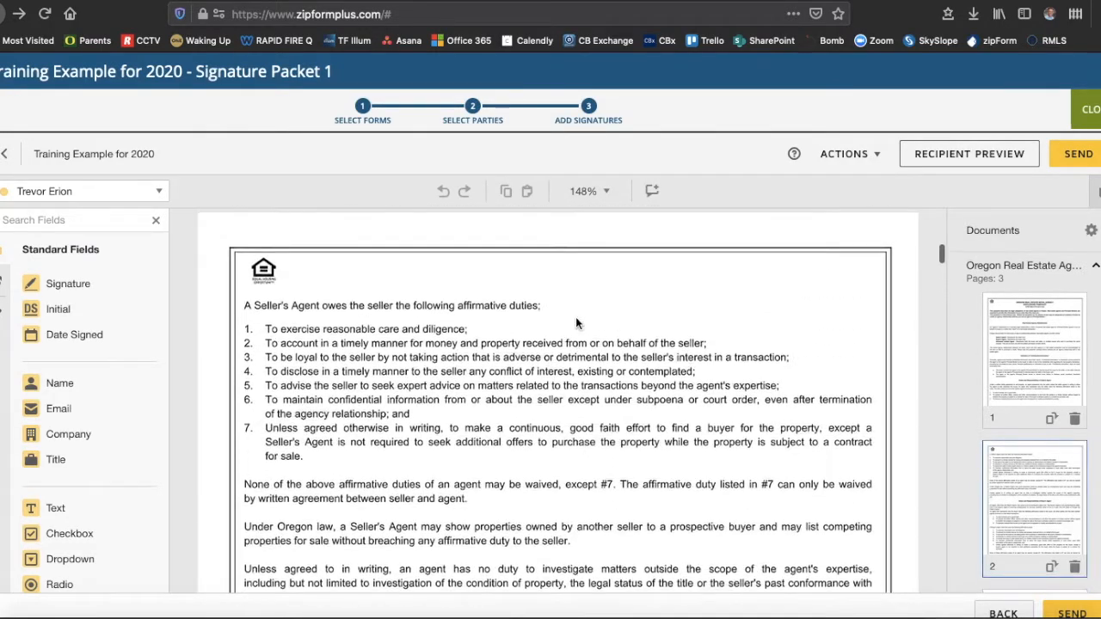
scroll(576, 323, "up", 12)
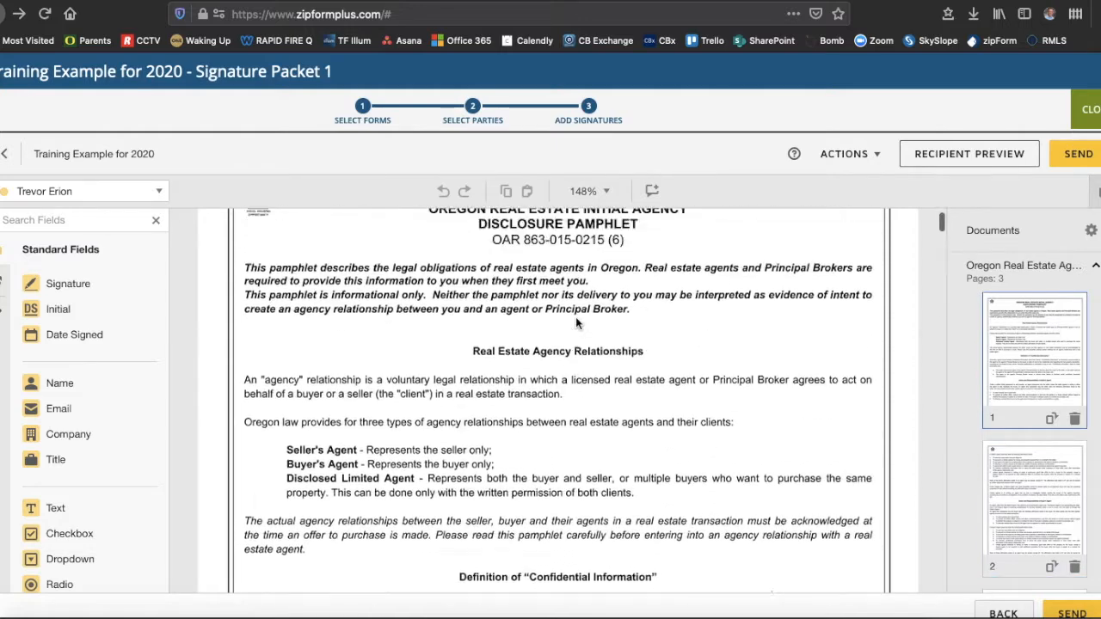
- For Buyer One, place a smaller Initial field by the pamphlet title with Date Signed below
left_click(159, 193)
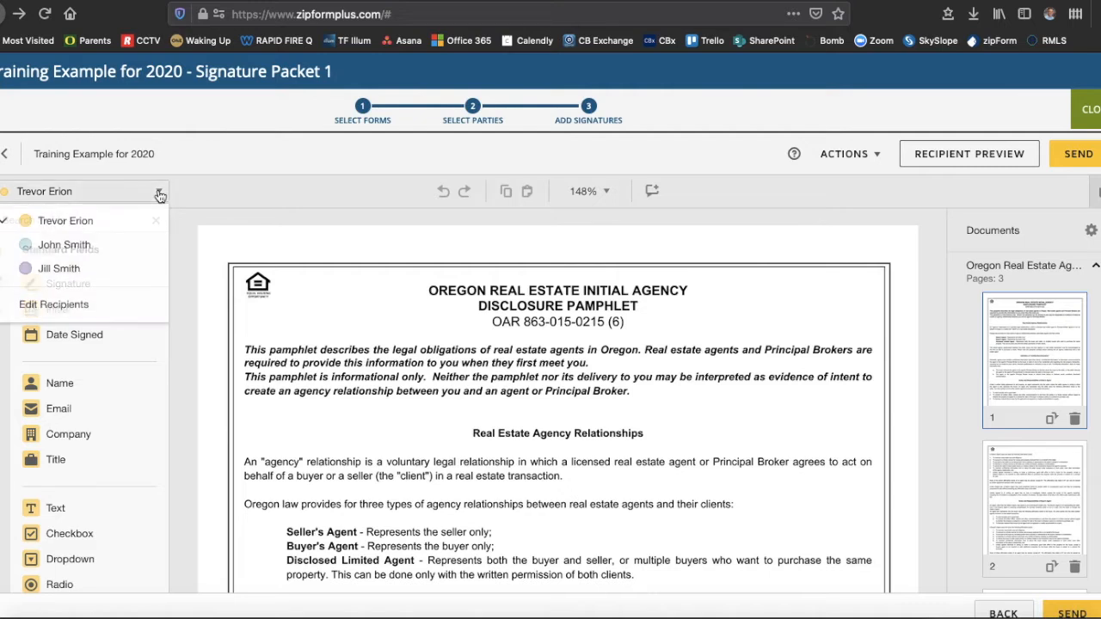
left_click(67, 246)
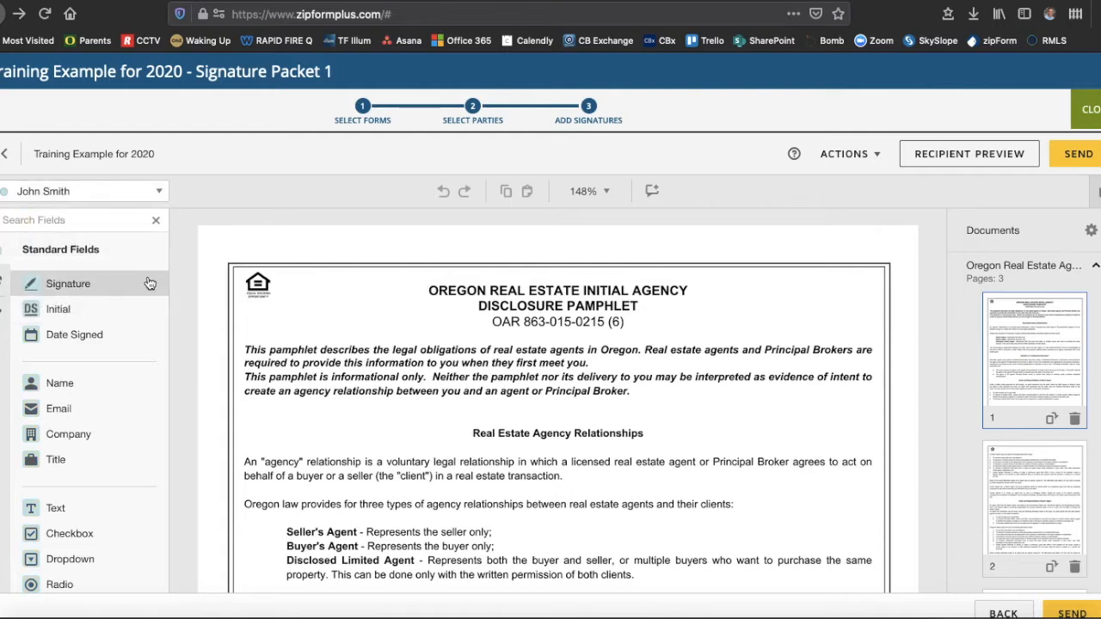
left_click(54, 315)
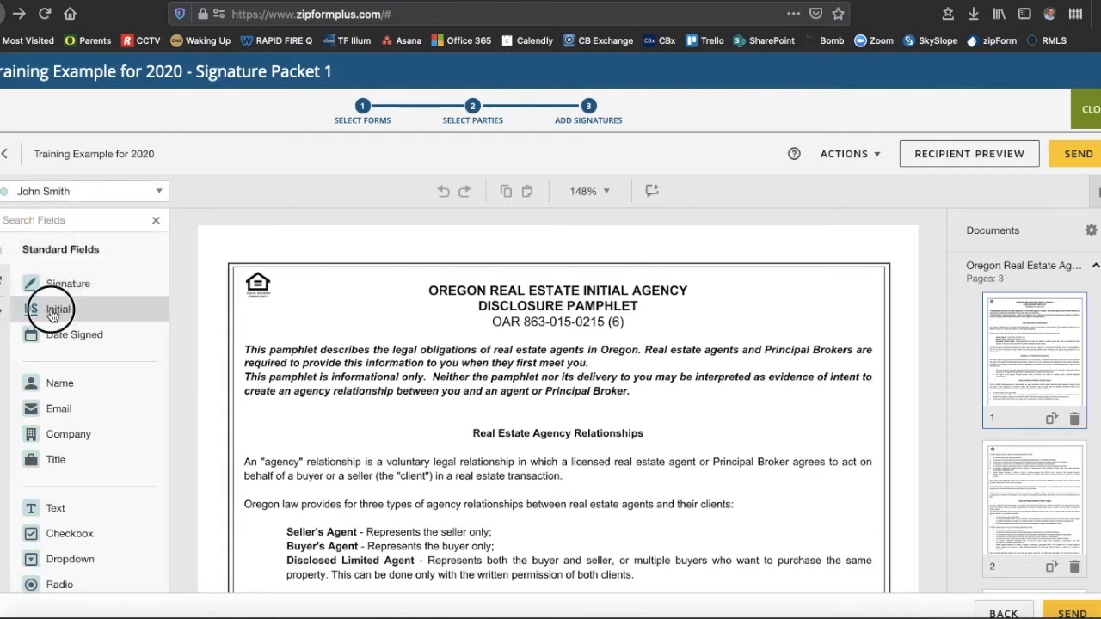
left_click_drag(54, 315, 702, 273)
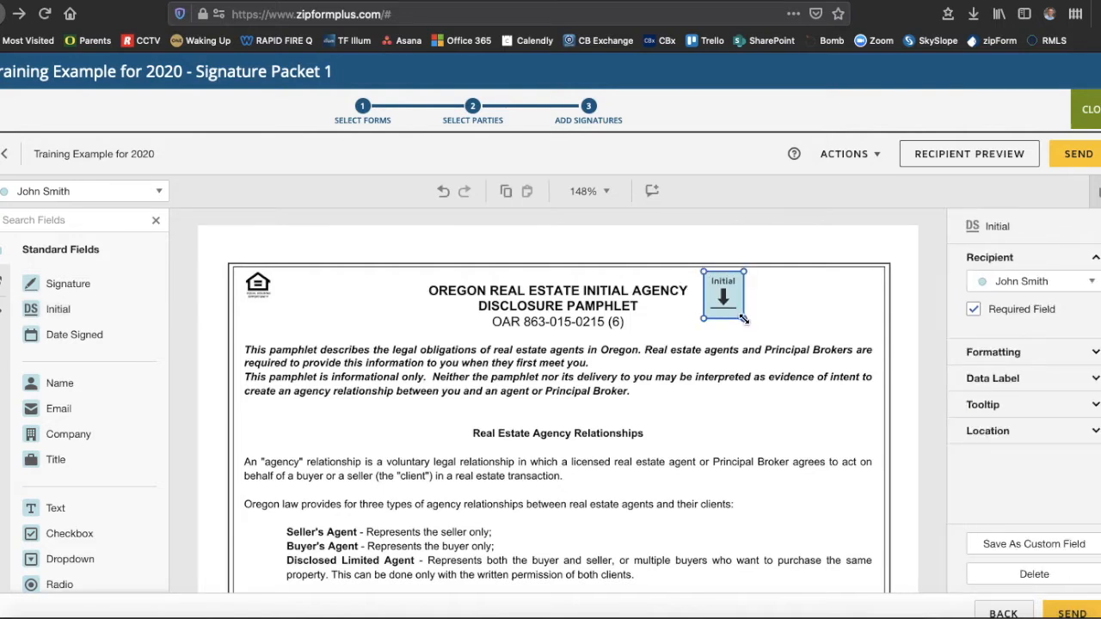
left_click_drag(743, 319, 743, 319)
left_click(743, 319)
mouse_move(743, 319)
left_mouse_down()
mouse_move(718, 289)
mouse_move(739, 313)
left_mouse_up()
left_click_drag(66, 337, 691, 330)
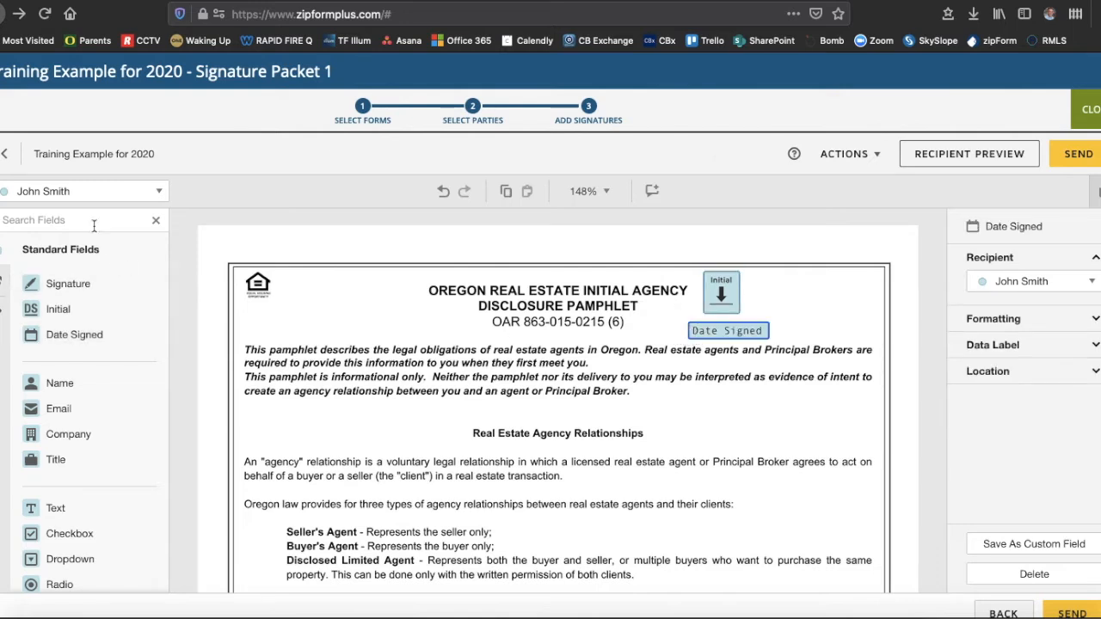
- Add the second buyer's Initial field beside the first buyer's on pamphlet page 1
left_click(94, 190)
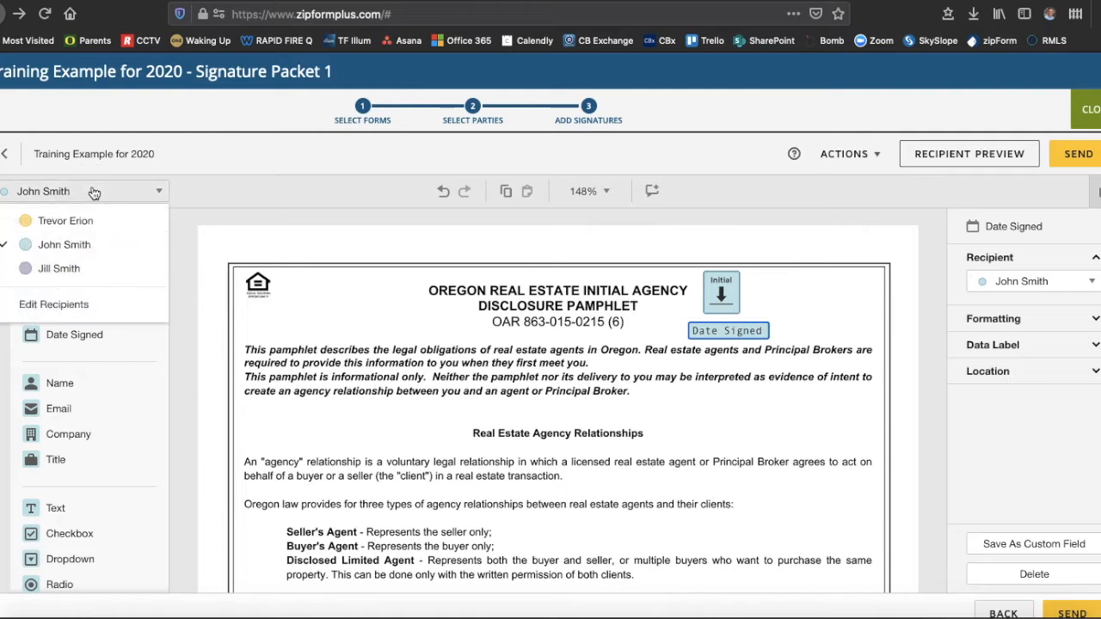
left_click(64, 272)
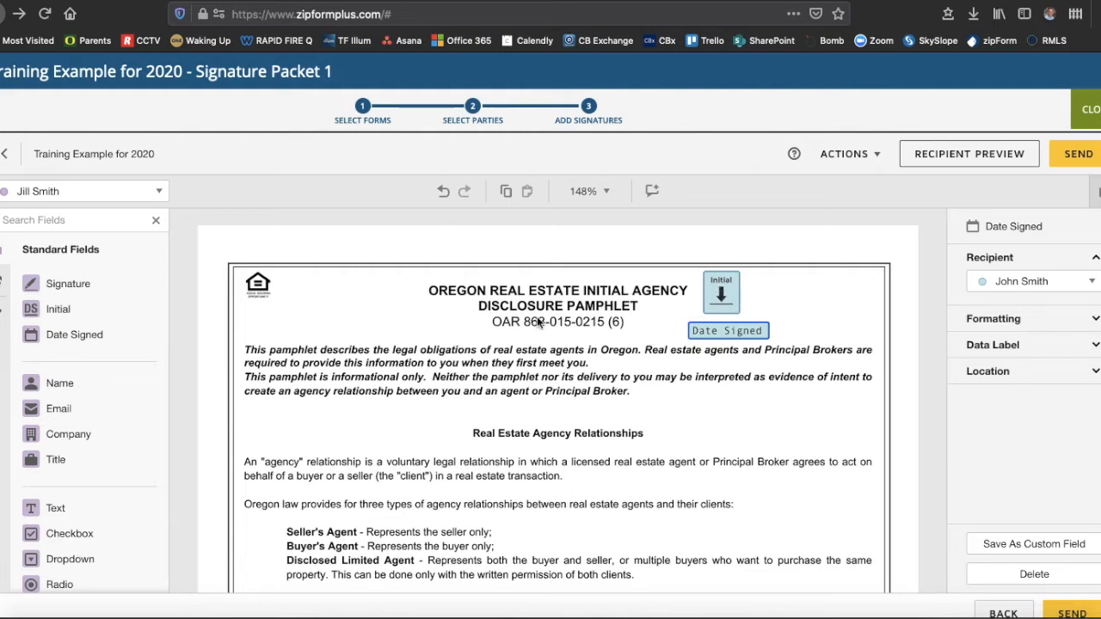
left_click_drag(52, 307, 747, 272)
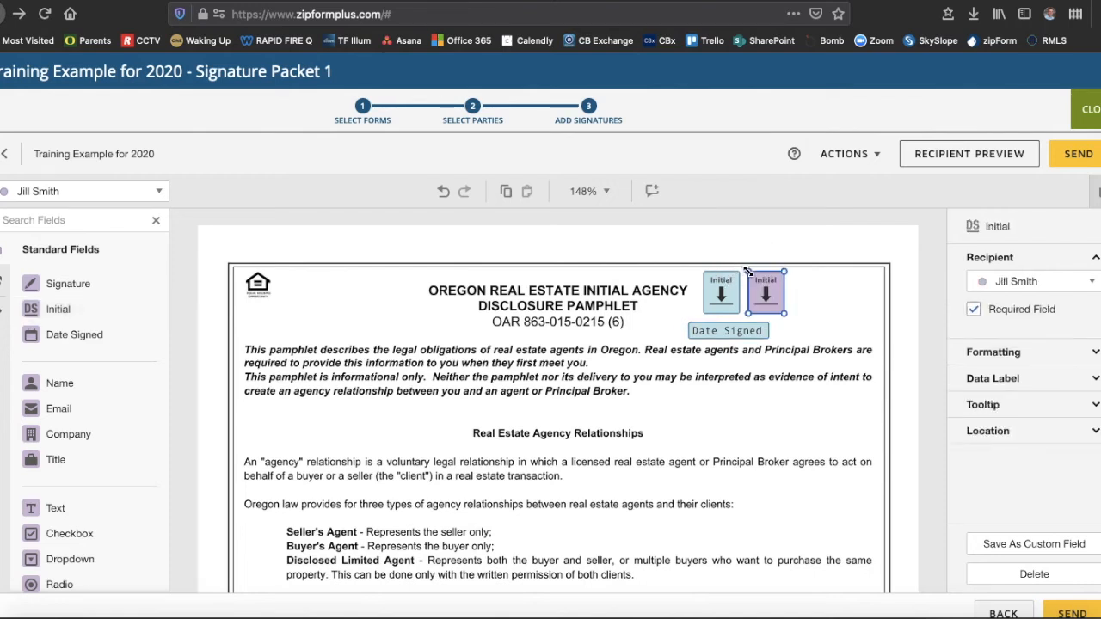
left_click(843, 251)
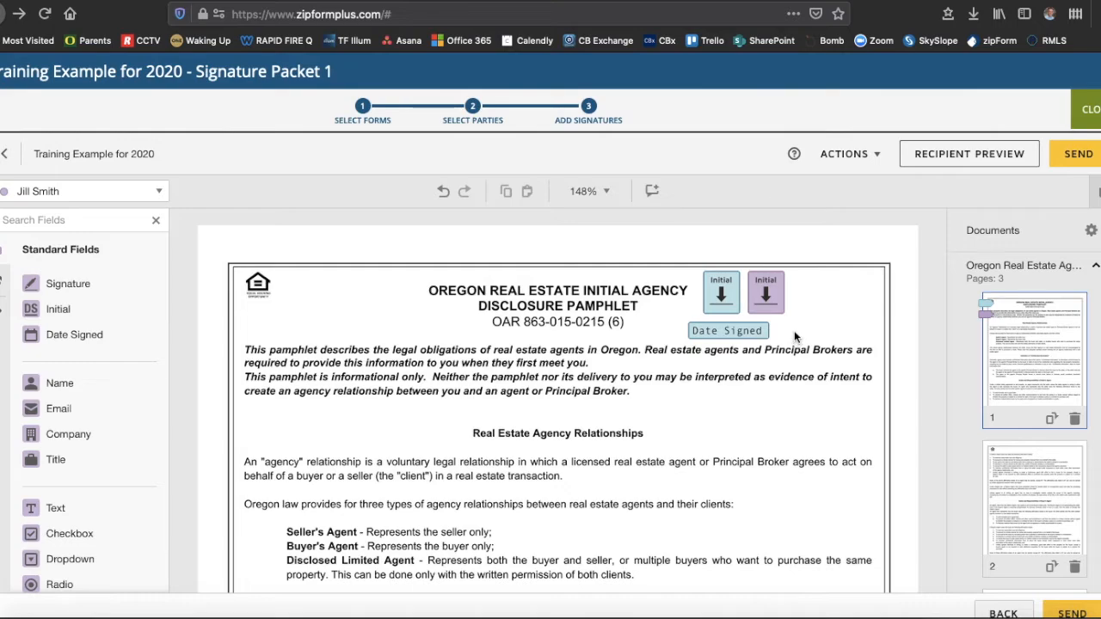
scroll(794, 336, "down", 1)
scroll(795, 337, "down", 10)
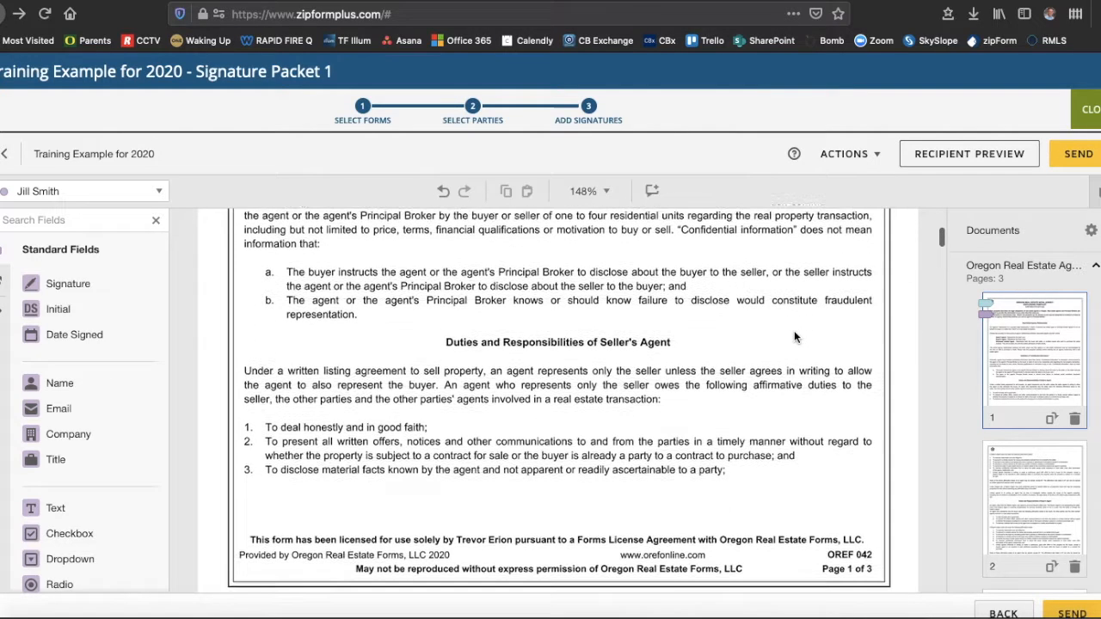
scroll(793, 336, "down", 2)
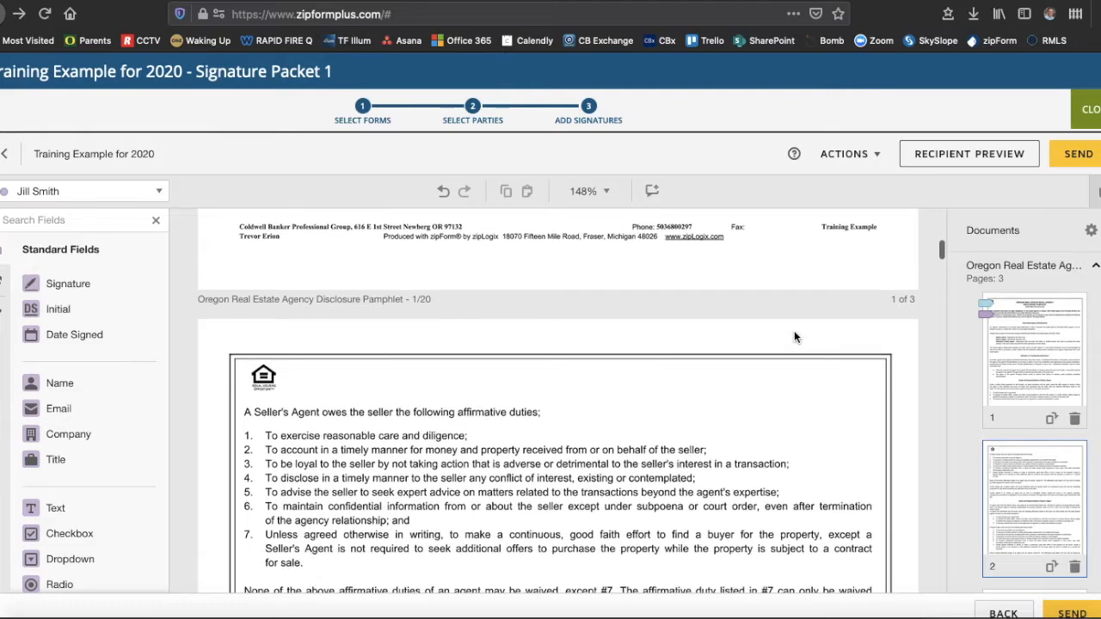
scroll(794, 336, "up", 3)
scroll(793, 336, "up", 6)
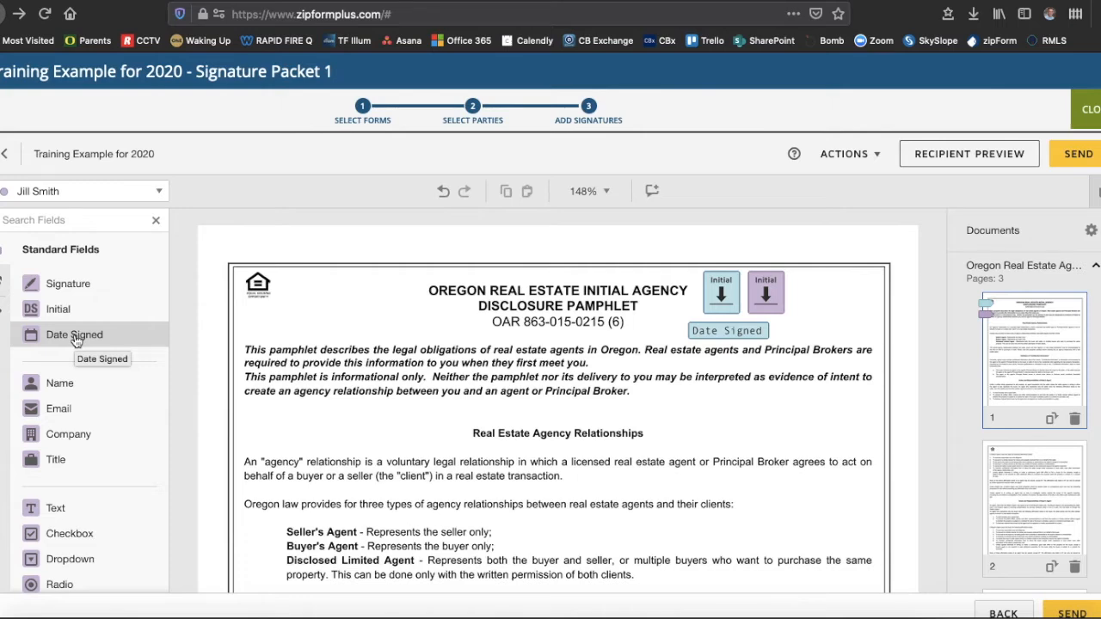
scroll(446, 421, "down", 4)
scroll(446, 421, "down", 6)
scroll(447, 421, "down", 2)
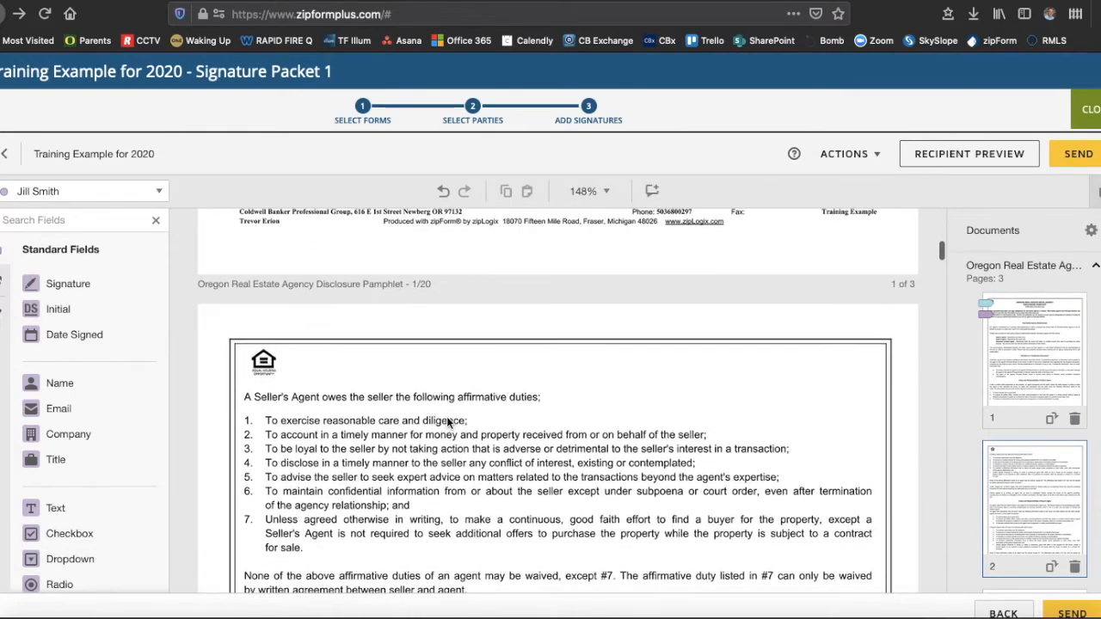
- On page 2, place Initial fields for both buyers and the first buyer's Date Signed field below
left_click(84, 195)
left_click(84, 194)
left_click(68, 288)
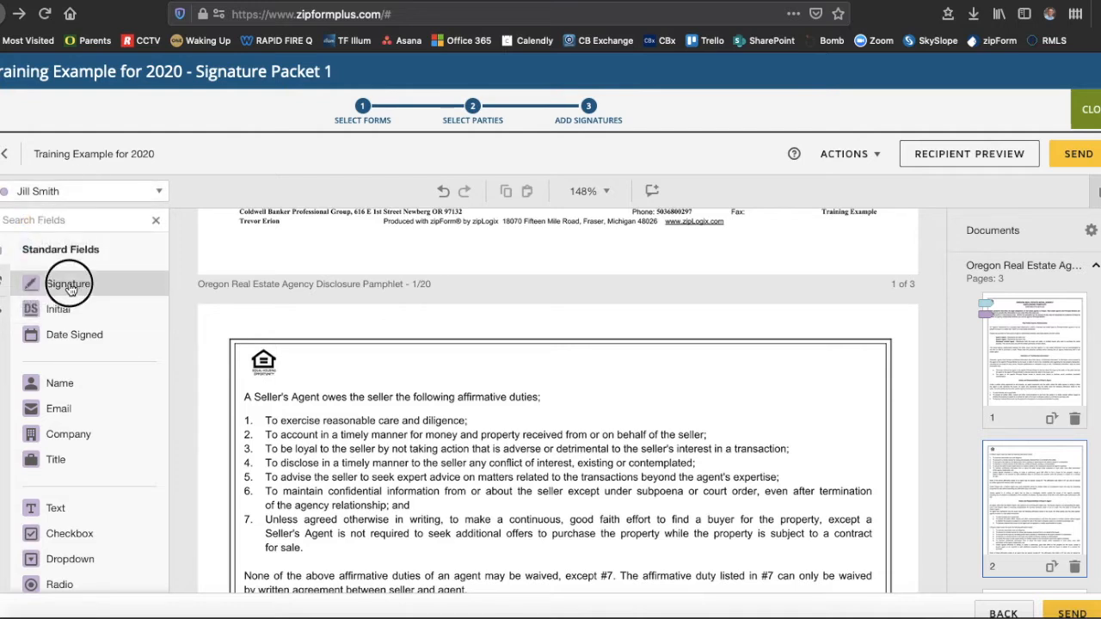
mouse_move(58, 309)
left_mouse_down()
mouse_move(405, 327)
mouse_move(709, 362)
left_mouse_up()
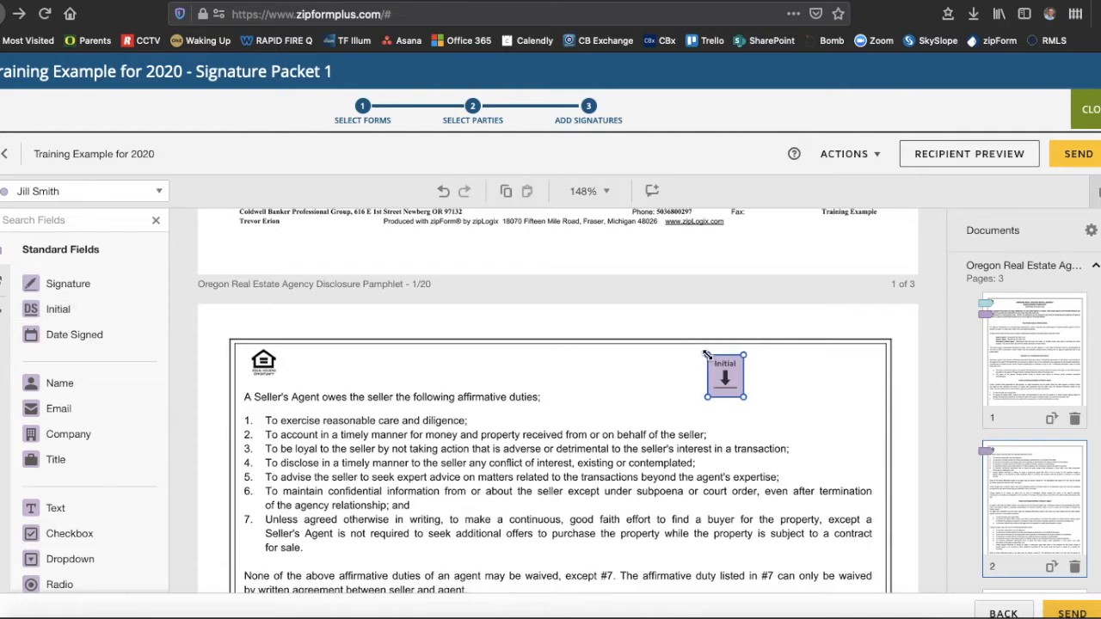
left_click(77, 200)
left_click(60, 243)
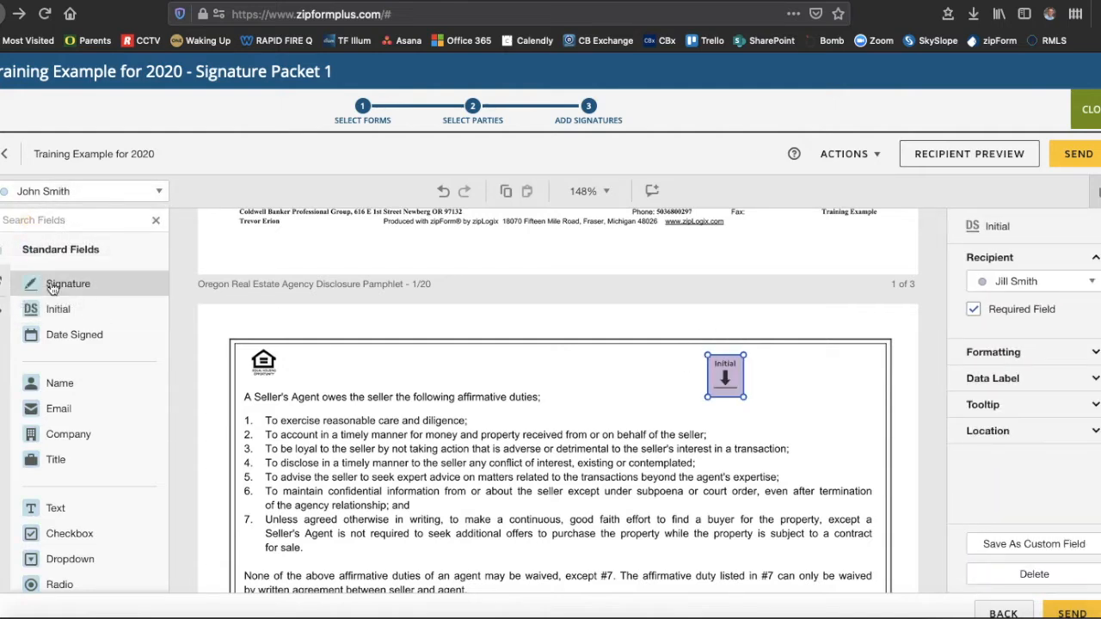
left_click_drag(52, 308, 658, 355)
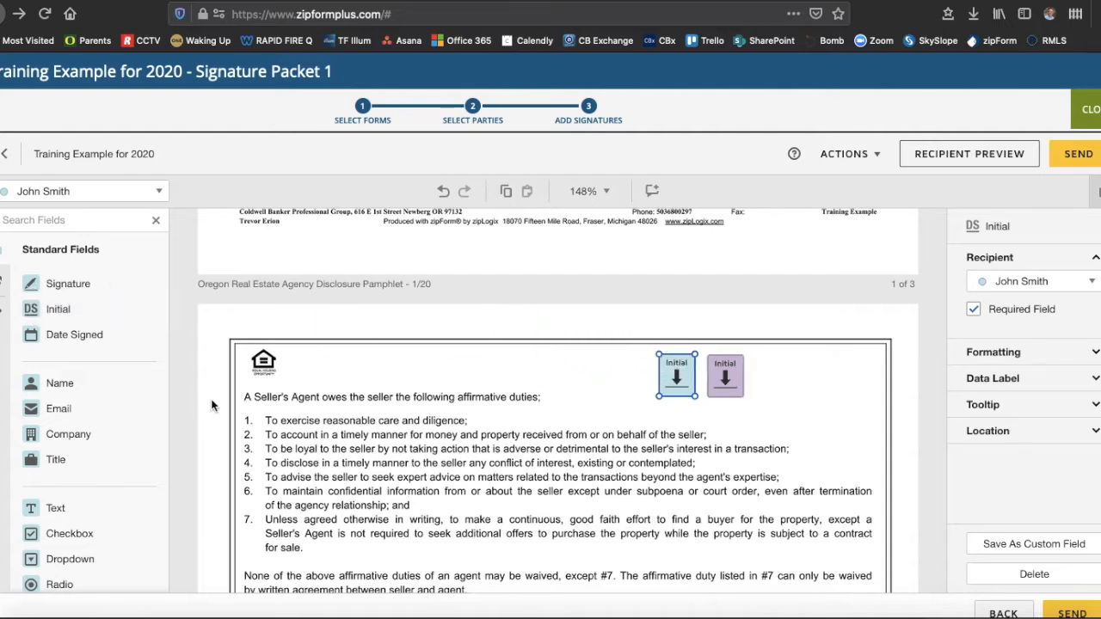
left_click_drag(47, 341, 659, 412)
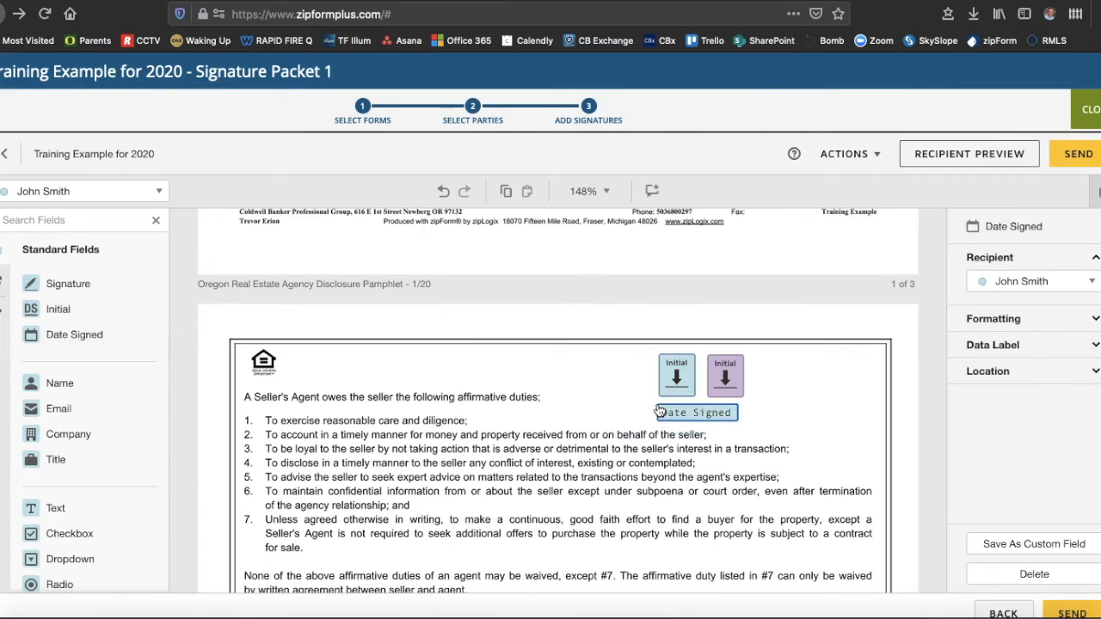
scroll(816, 400, "down", 15)
- On page 3, add the first buyer's Initial and Date Signed fields, then the second buyer's Initial
scroll(815, 406, "down", 5)
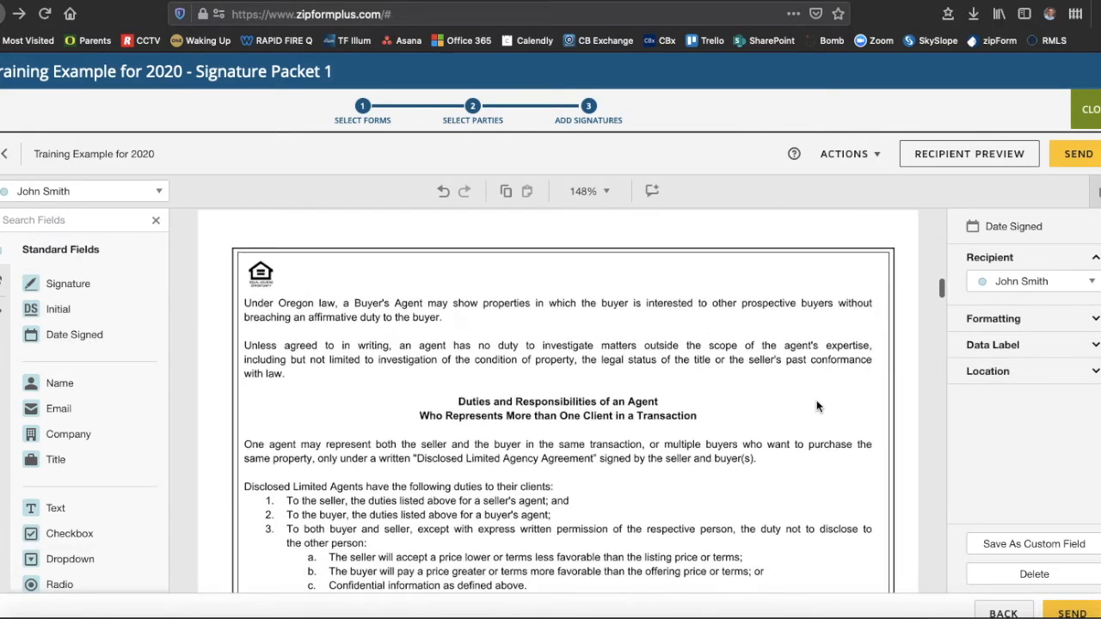
scroll(816, 406, "down", 1)
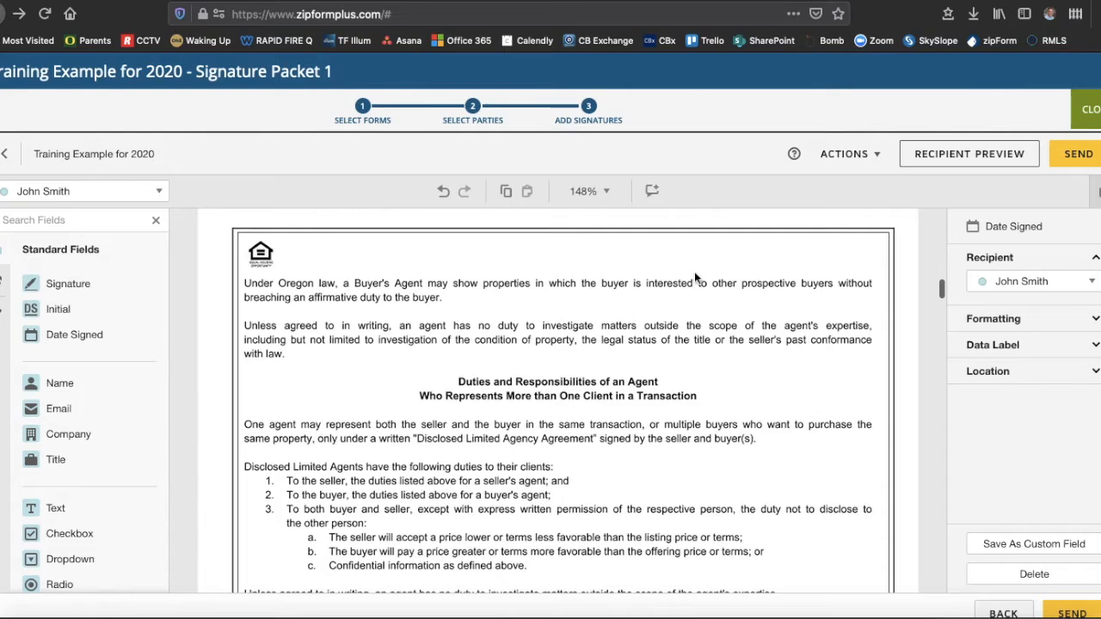
scroll(694, 274, "down", 10)
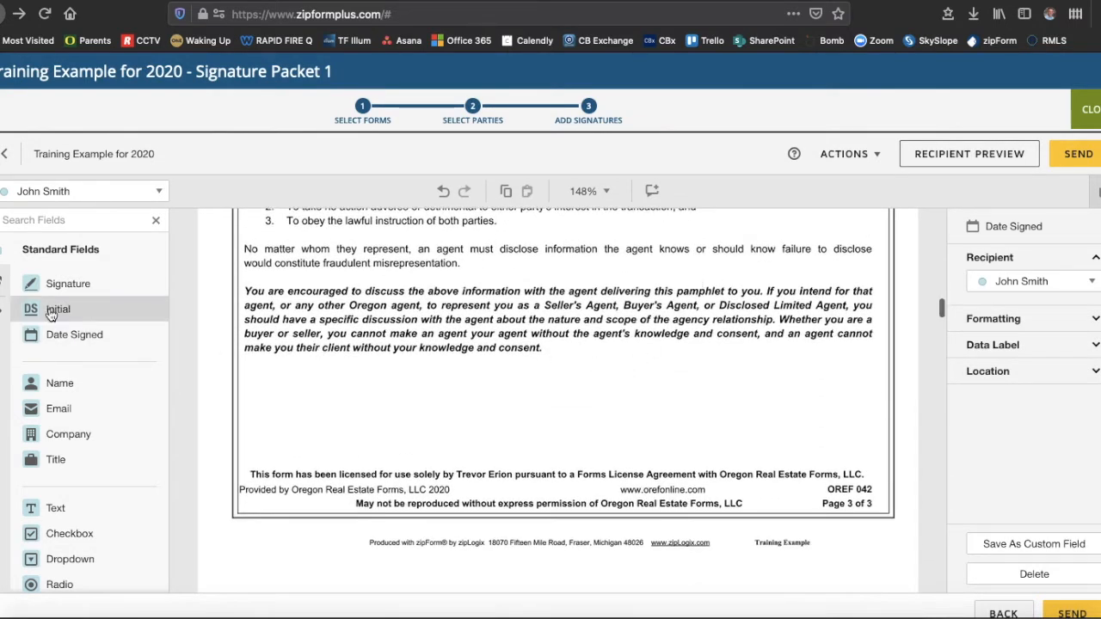
left_click_drag(51, 313, 559, 368)
left_click_drag(52, 338, 561, 427)
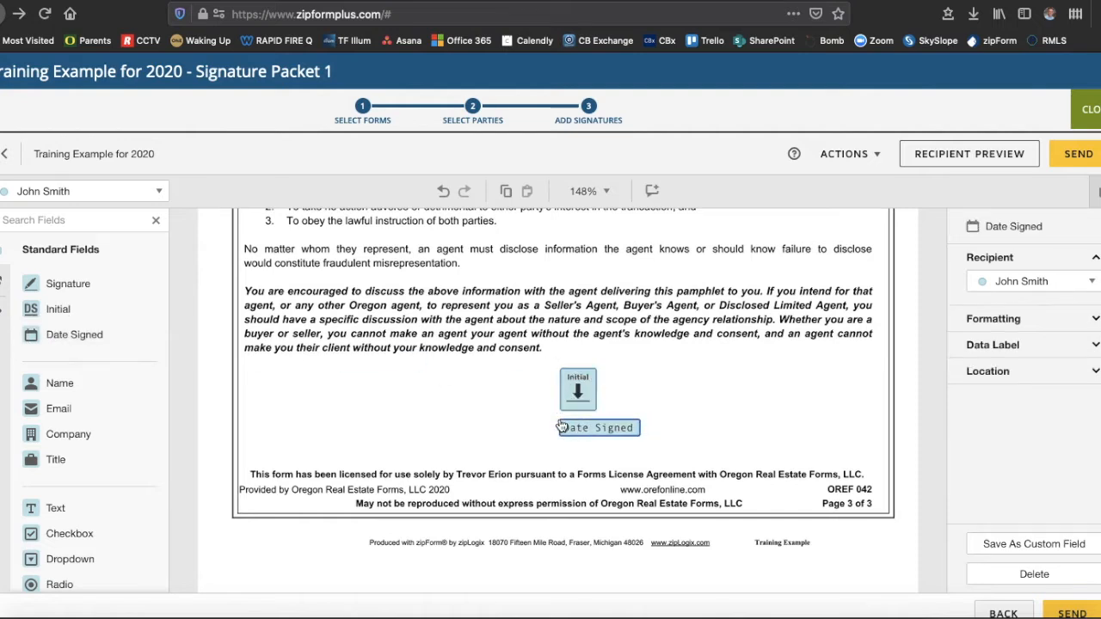
left_click(49, 191)
left_click(59, 268)
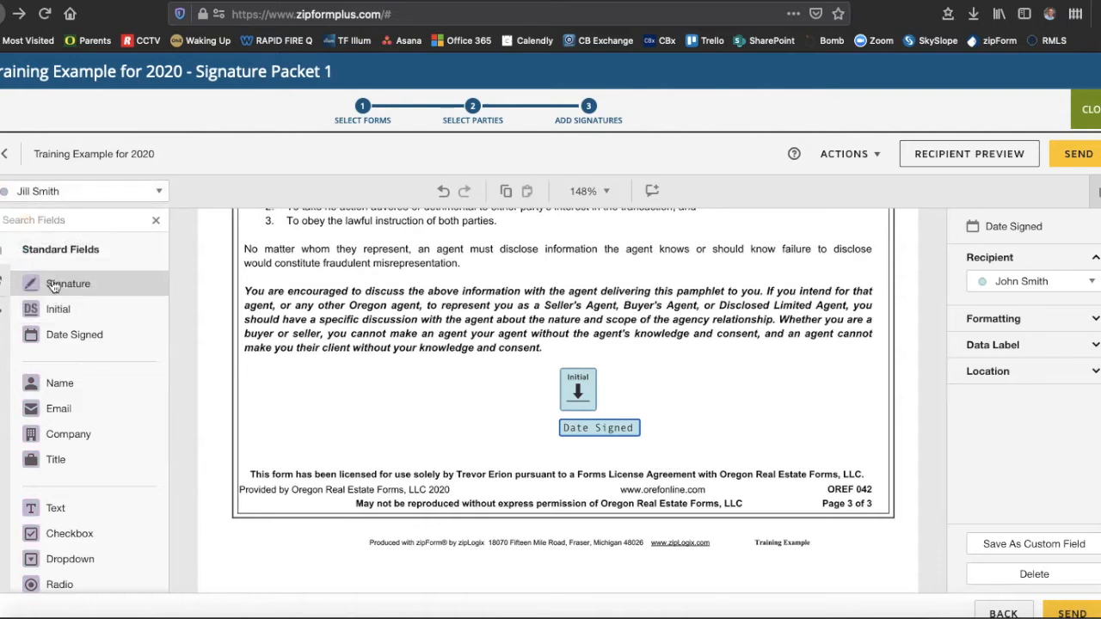
left_click_drag(53, 309, 606, 368)
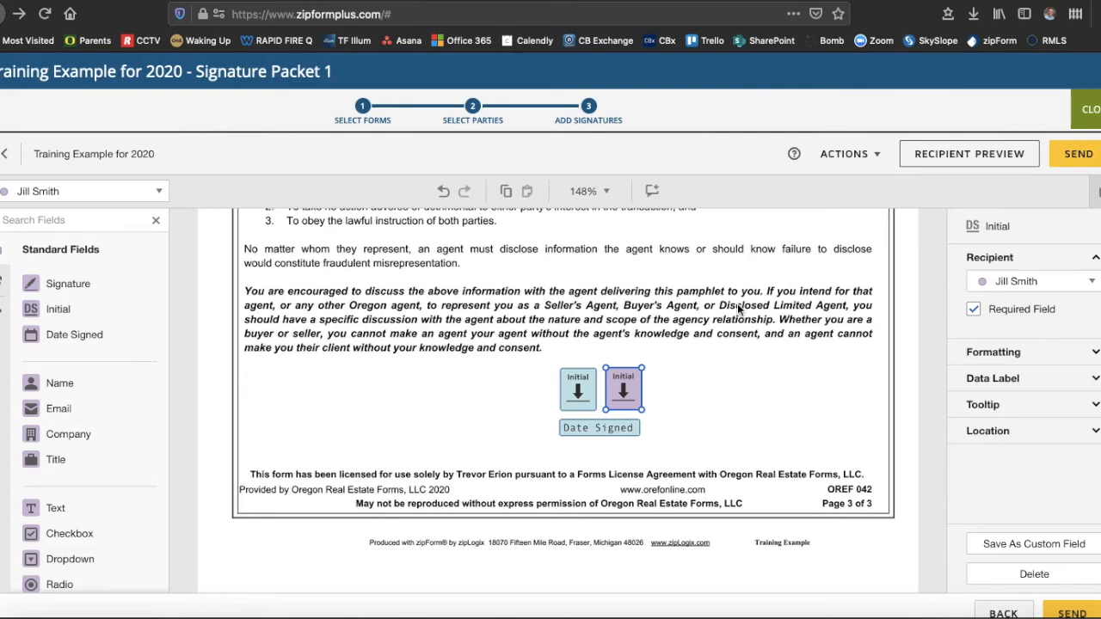
scroll(737, 310, "down", 6)
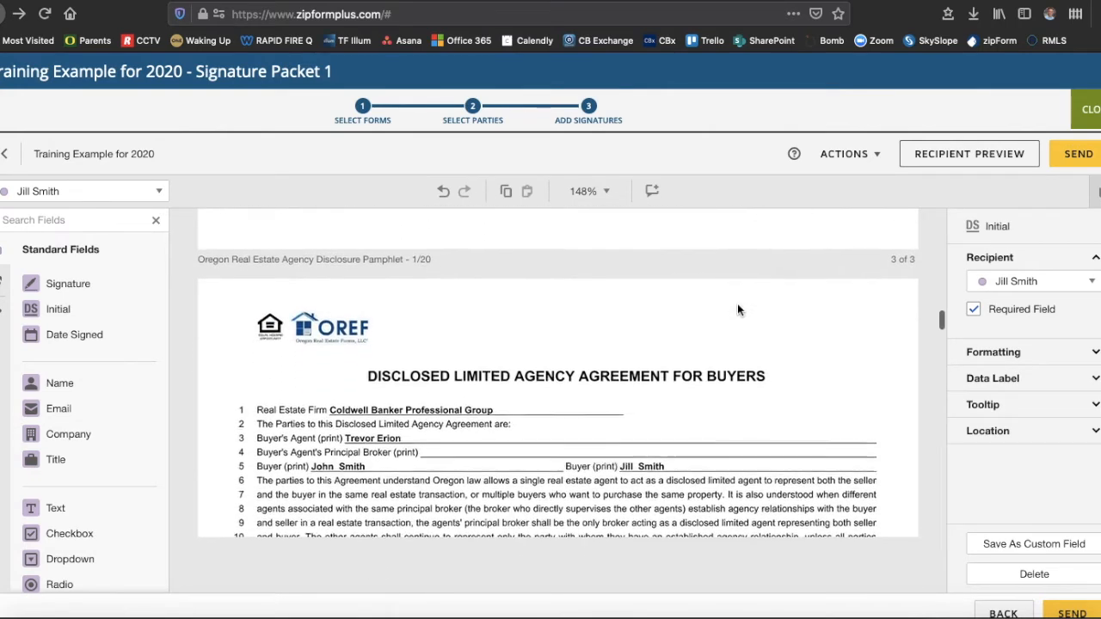
- Scroll past the Disclosed Limited Agency Agreement for Buyers to the COVID-19 Buyer Advisory
scroll(737, 309, "down", 2)
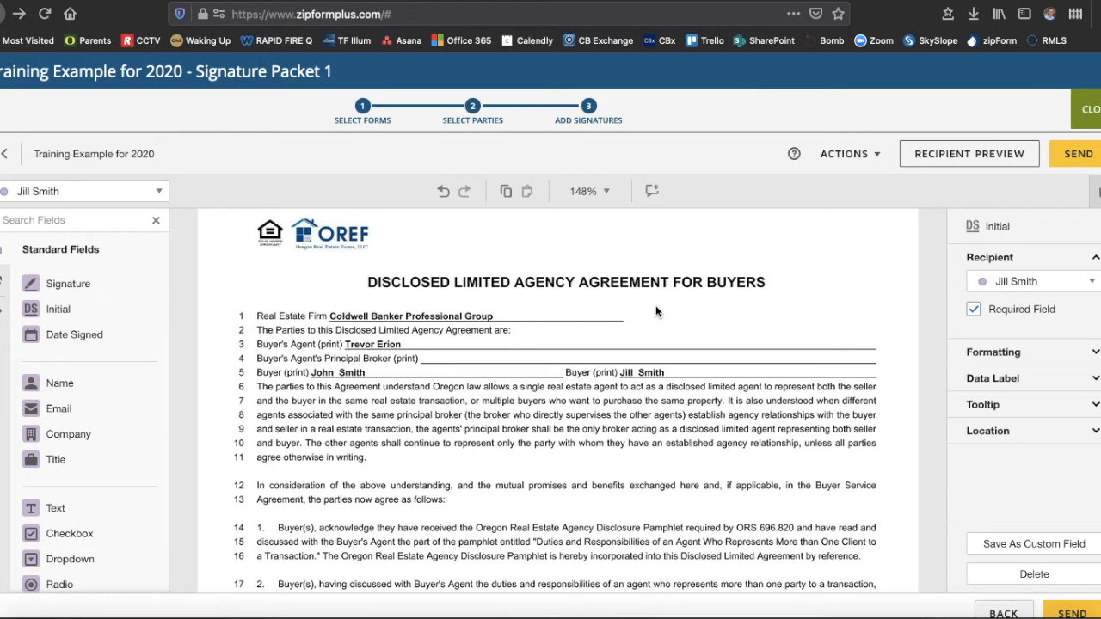
scroll(655, 308, "down", 6)
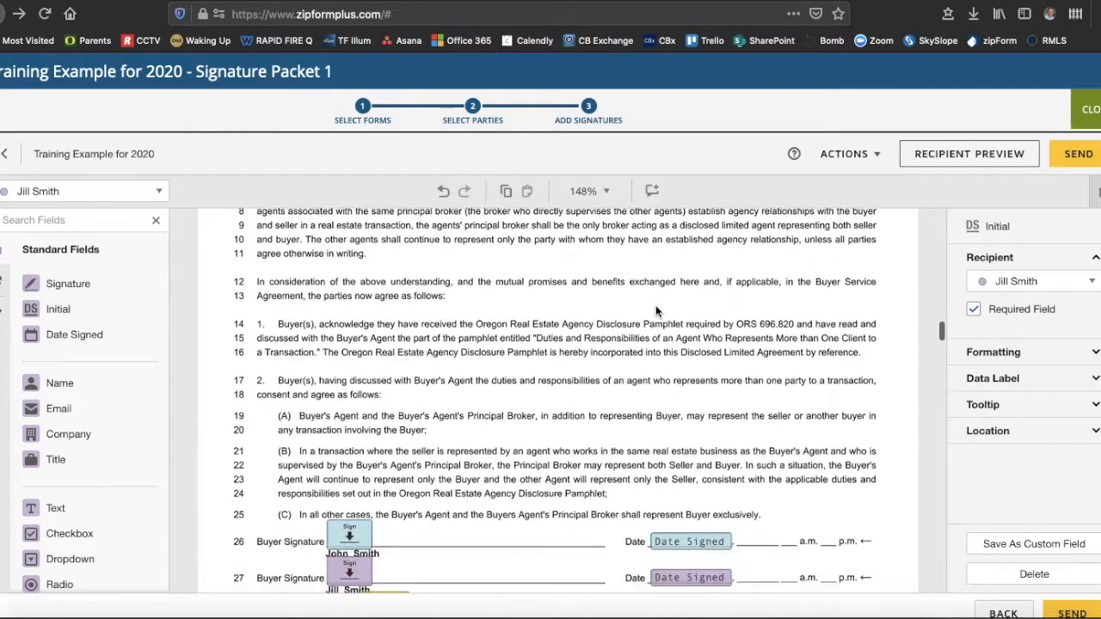
scroll(655, 305, "down", 1)
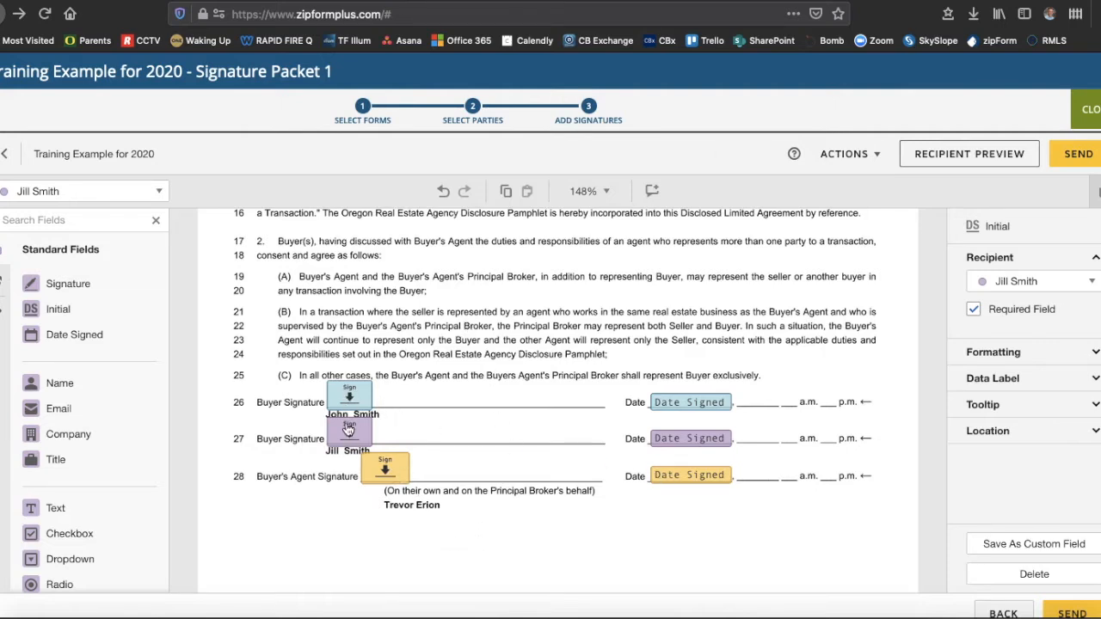
scroll(494, 535, "down", 10)
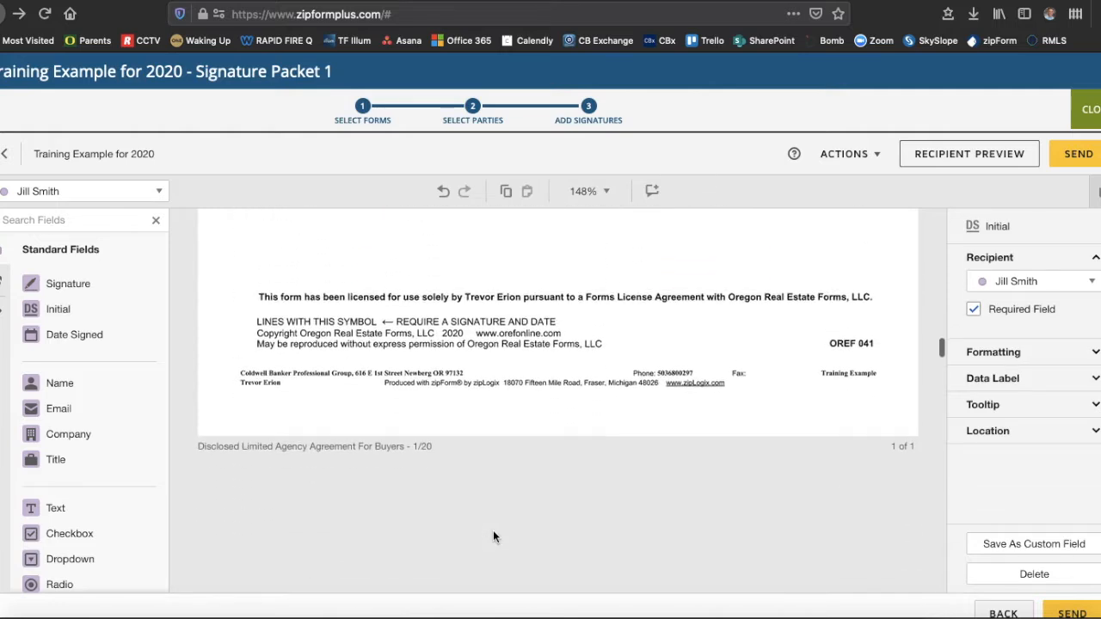
scroll(493, 533, "down", 5)
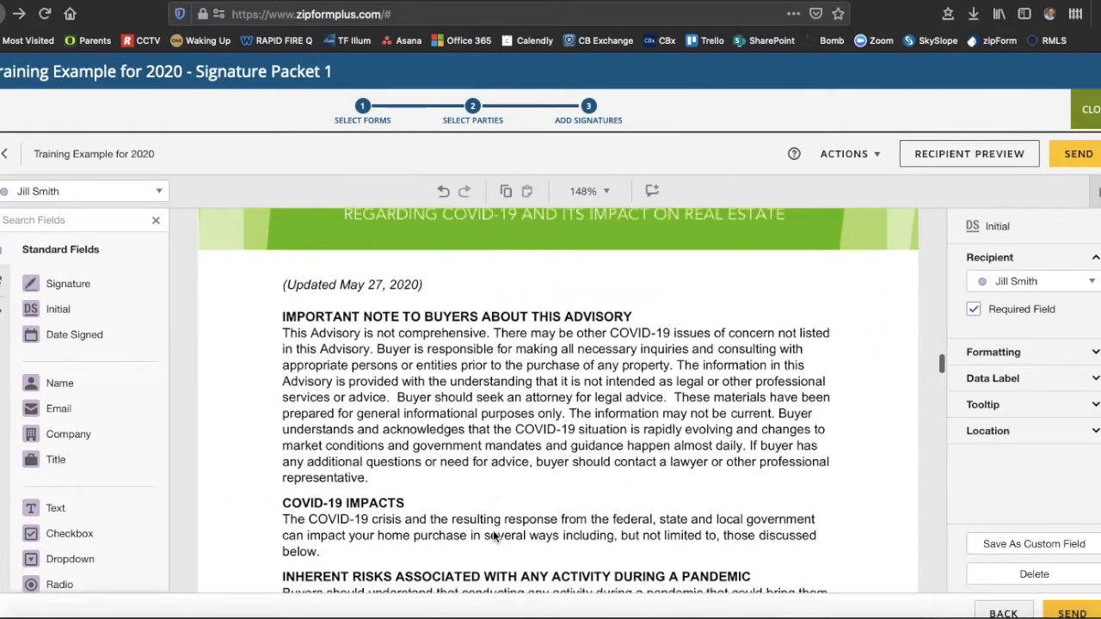
- Place an Initial field at the bottom of the advisory's page 1
scroll(493, 530, "down", 5)
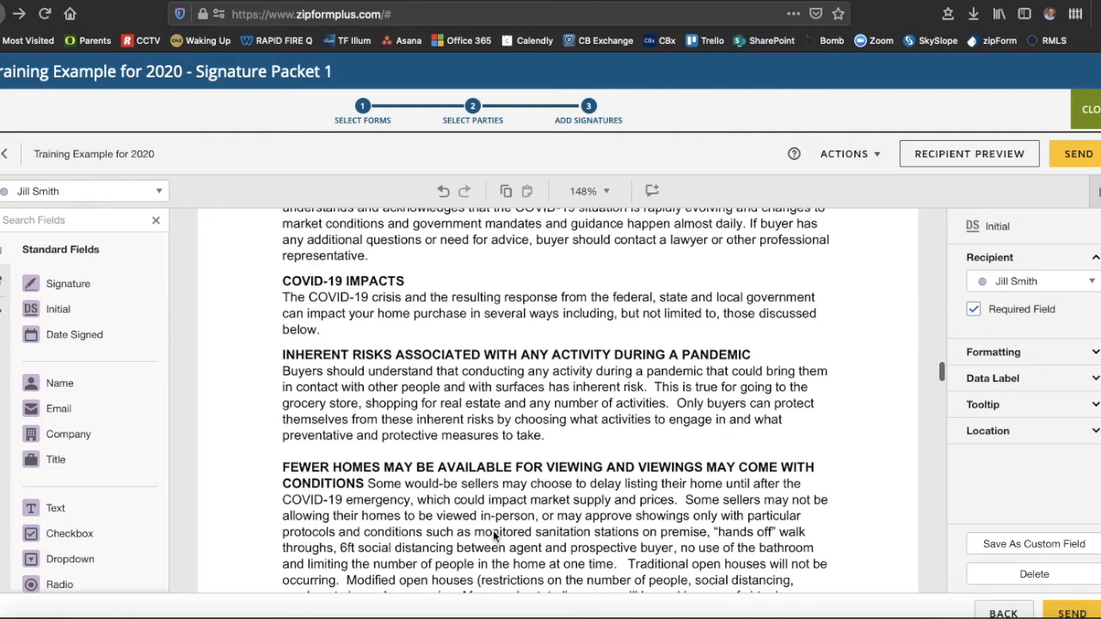
scroll(492, 530, "down", 4)
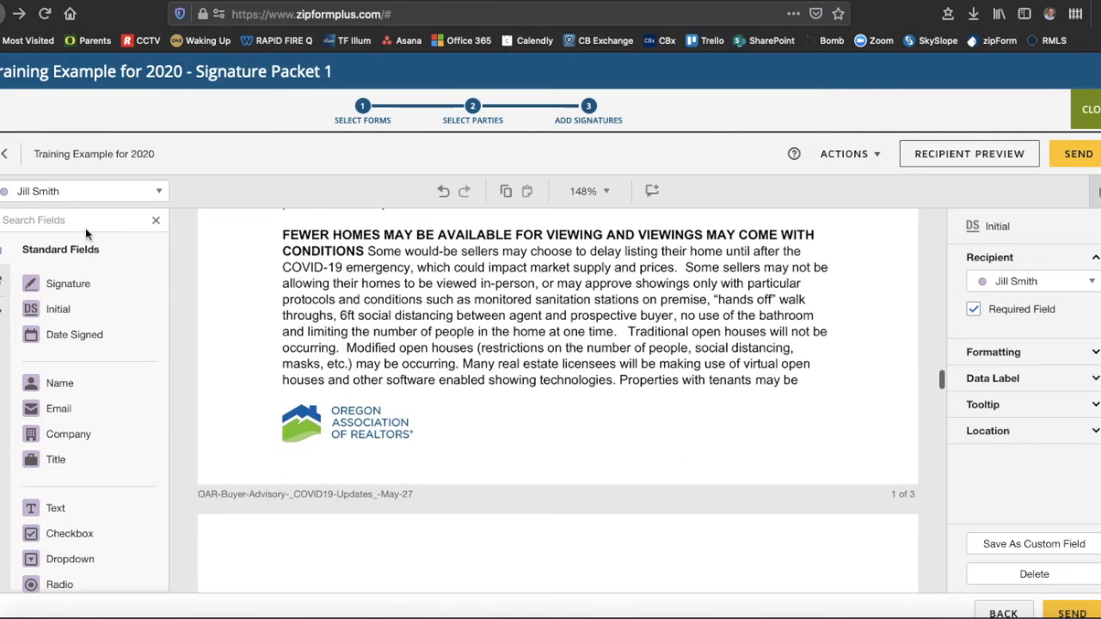
left_click_drag(57, 309, 694, 389)
- Add the first buyer's Initial field beside it, with a Date Signed field below
left_click(77, 192)
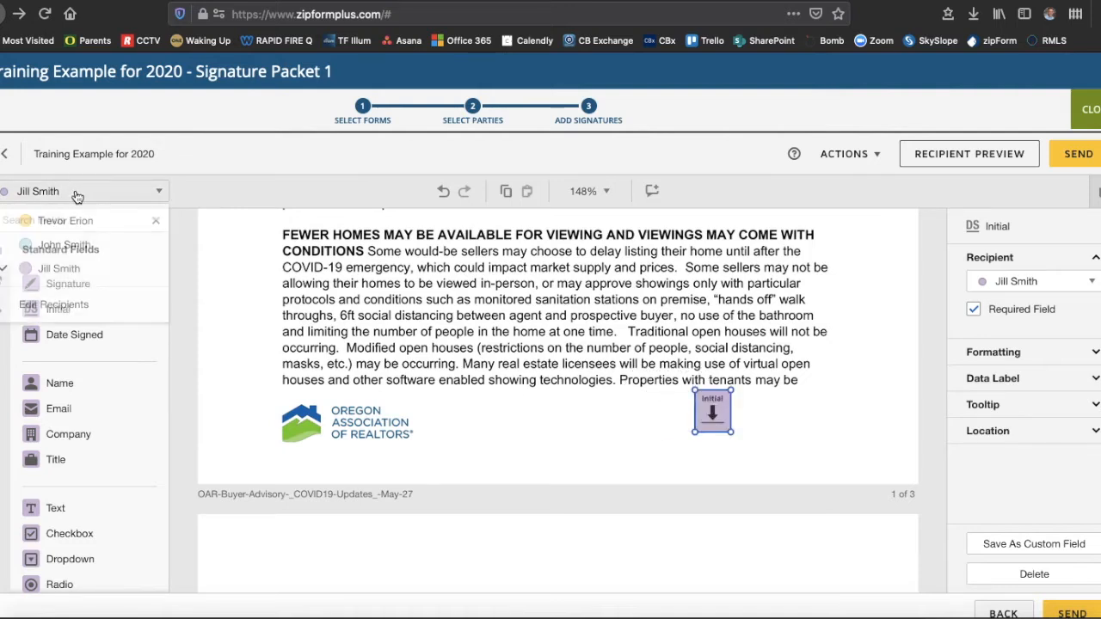
left_click(62, 247)
left_click_drag(54, 308, 645, 387)
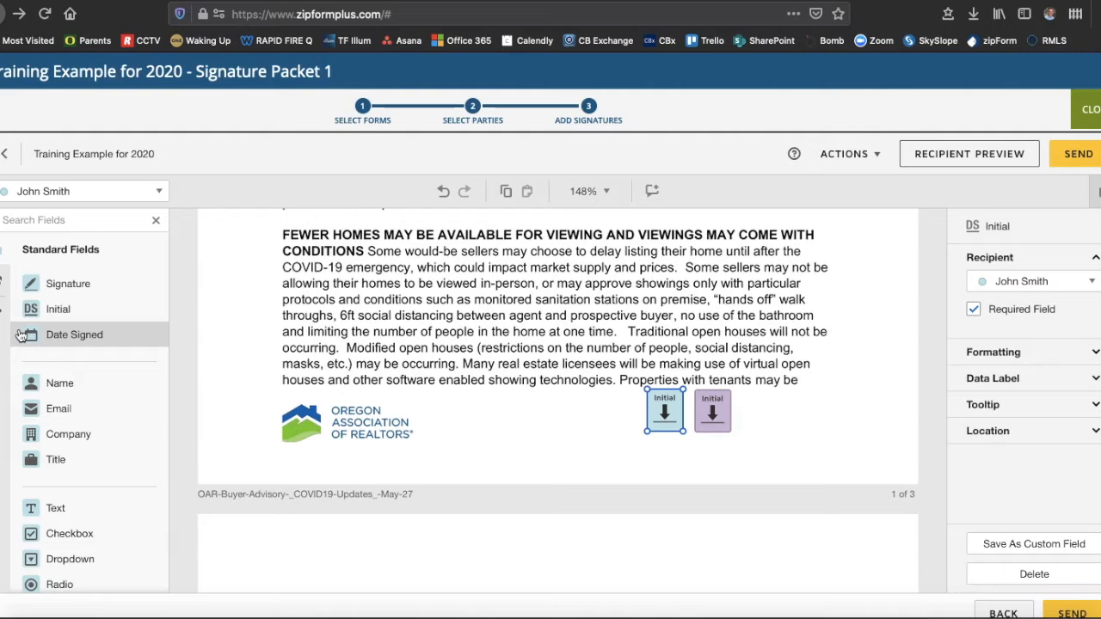
left_click_drag(53, 334, 649, 440)
- Add the first buyer's Initial and Date Signed fields at the bottom of page 2
scroll(537, 419, "down", 1)
scroll(537, 414, "down", 5)
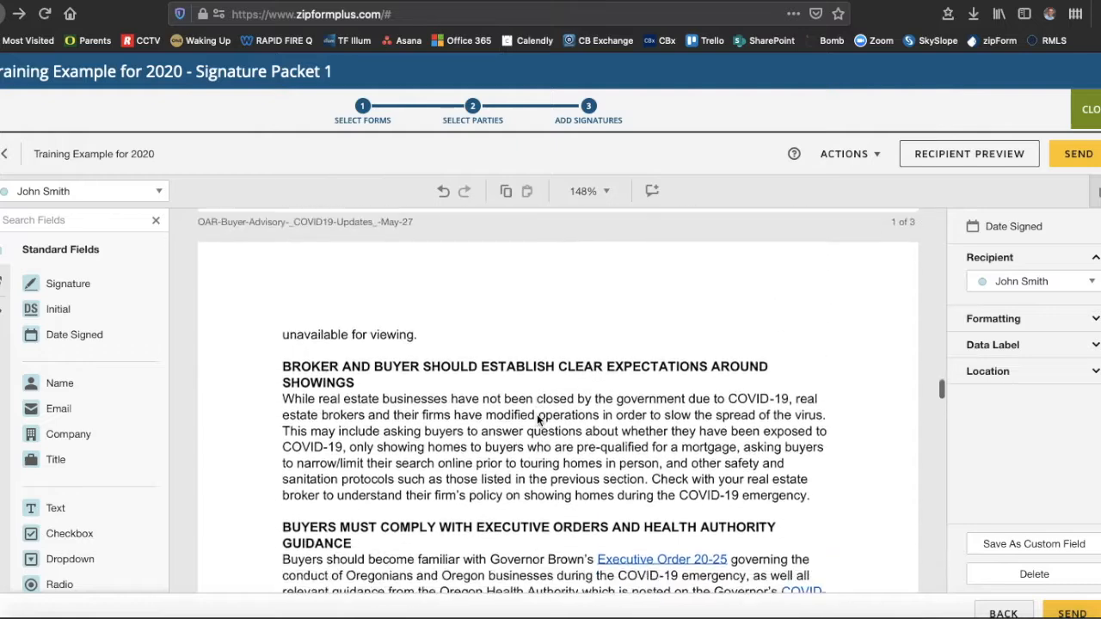
scroll(536, 414, "down", 10)
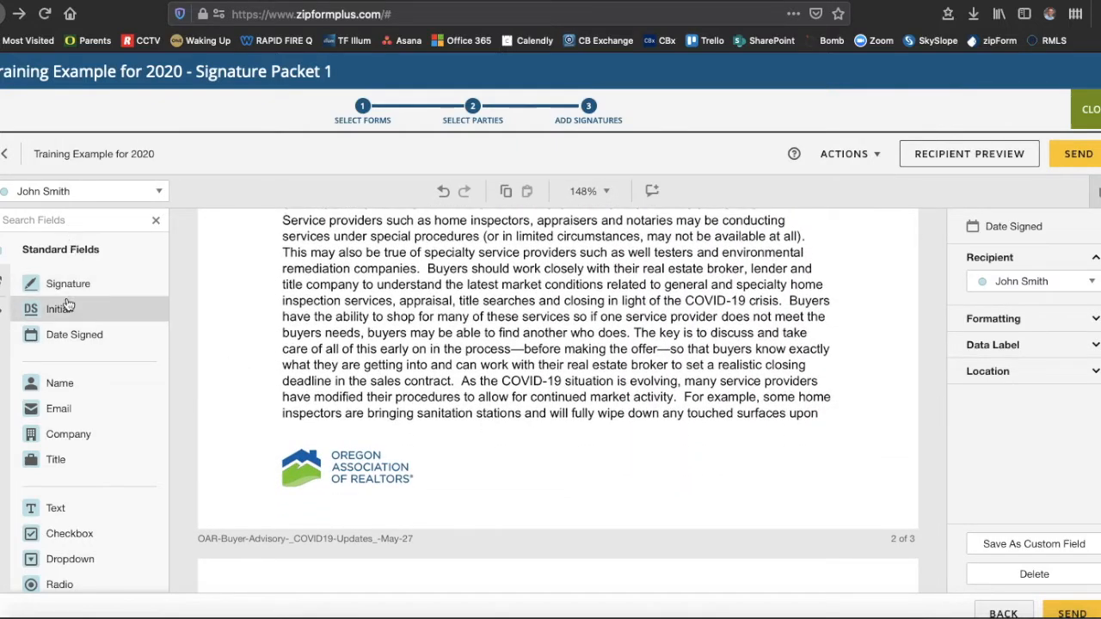
left_click_drag(58, 314, 629, 428)
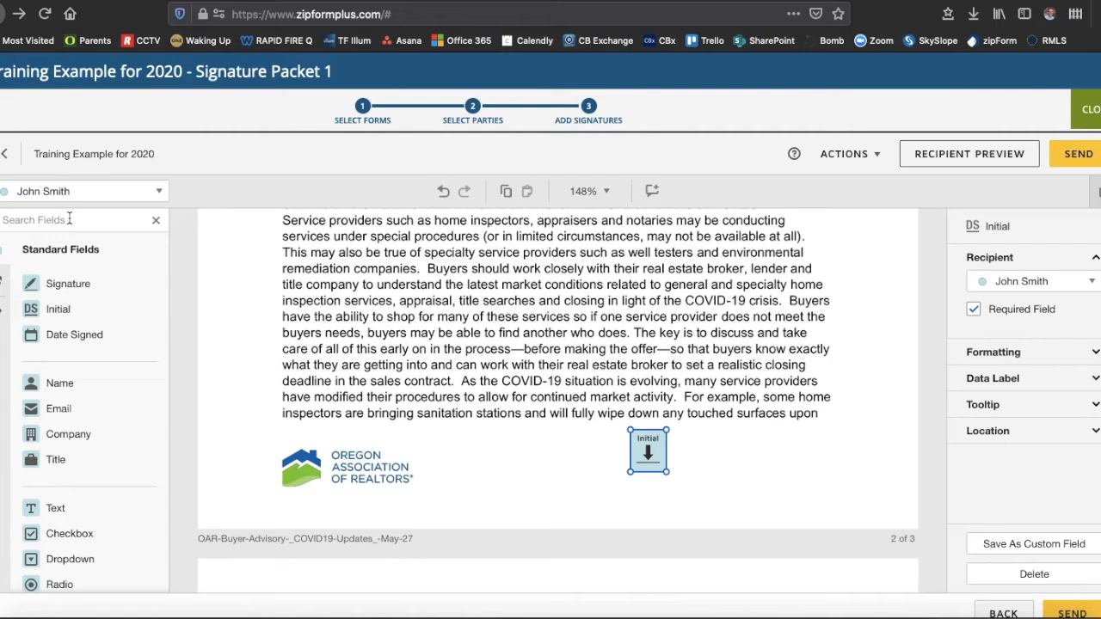
left_click_drag(74, 334, 632, 487)
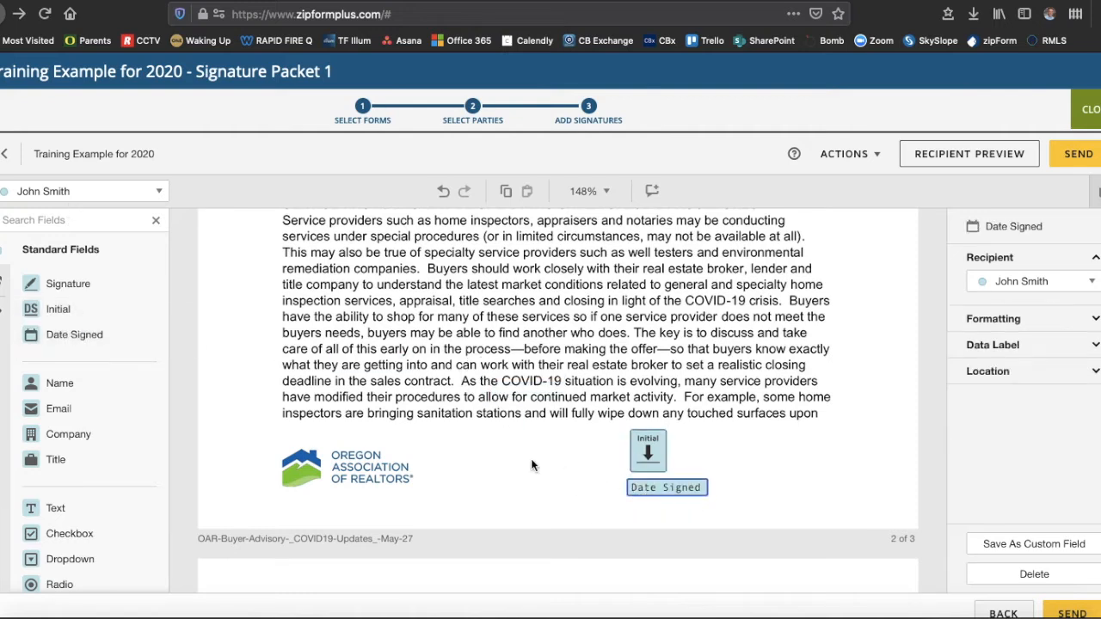
- Place the second buyer's Initial field beside the first buyer's on page 2
left_click(141, 192)
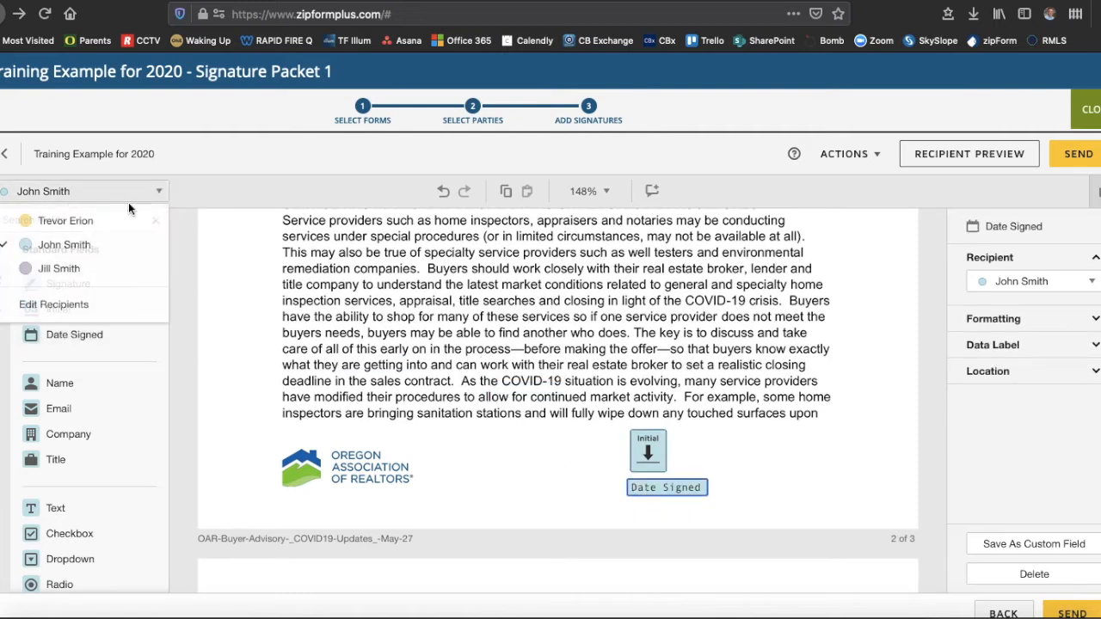
left_click(79, 272)
left_click_drag(60, 305, 680, 436)
- Place the second buyer's Initial field at the bottom of page 3
scroll(714, 372, "down", 5)
scroll(715, 376, "down", 10)
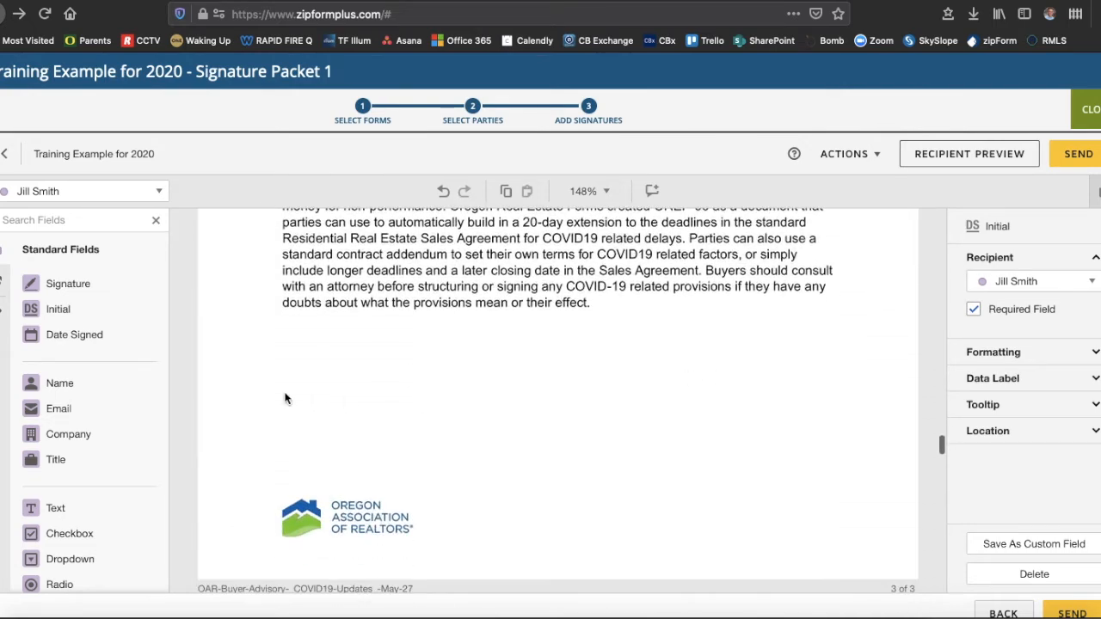
left_click_drag(53, 309, 630, 345)
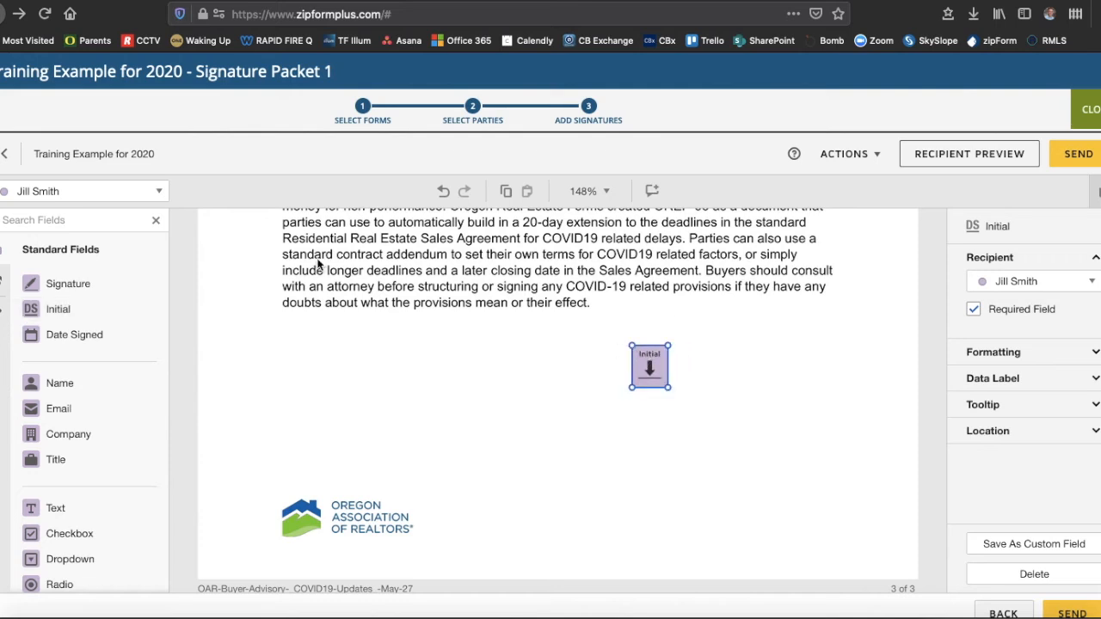
- Add the first buyer's Initial field beside it, with a Date Signed field below
left_click(98, 191)
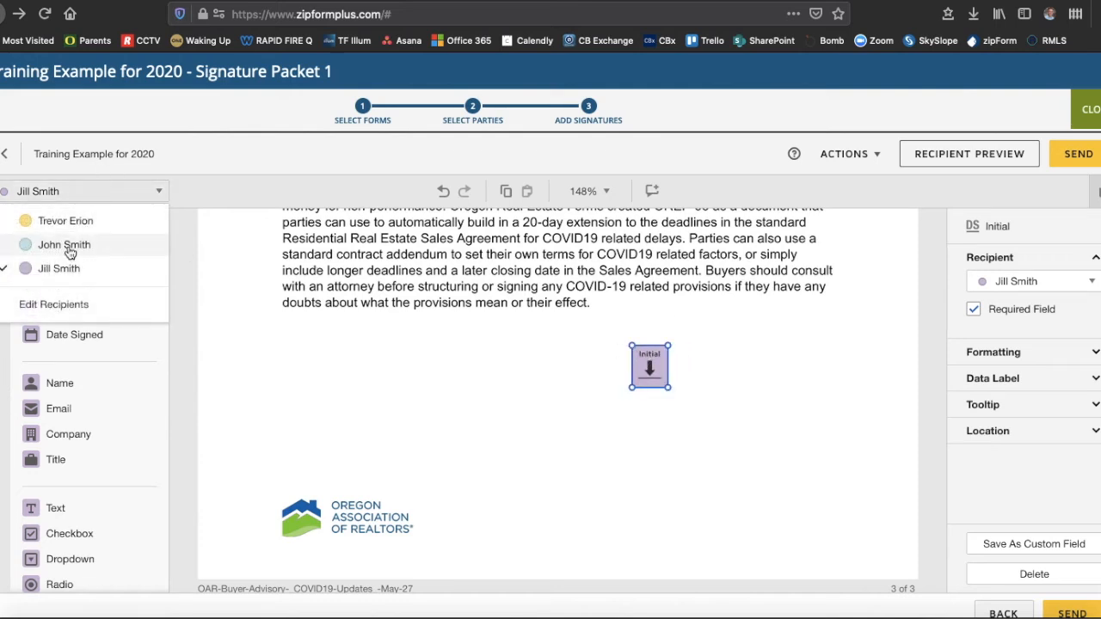
left_click(67, 246)
left_click_drag(54, 310, 585, 348)
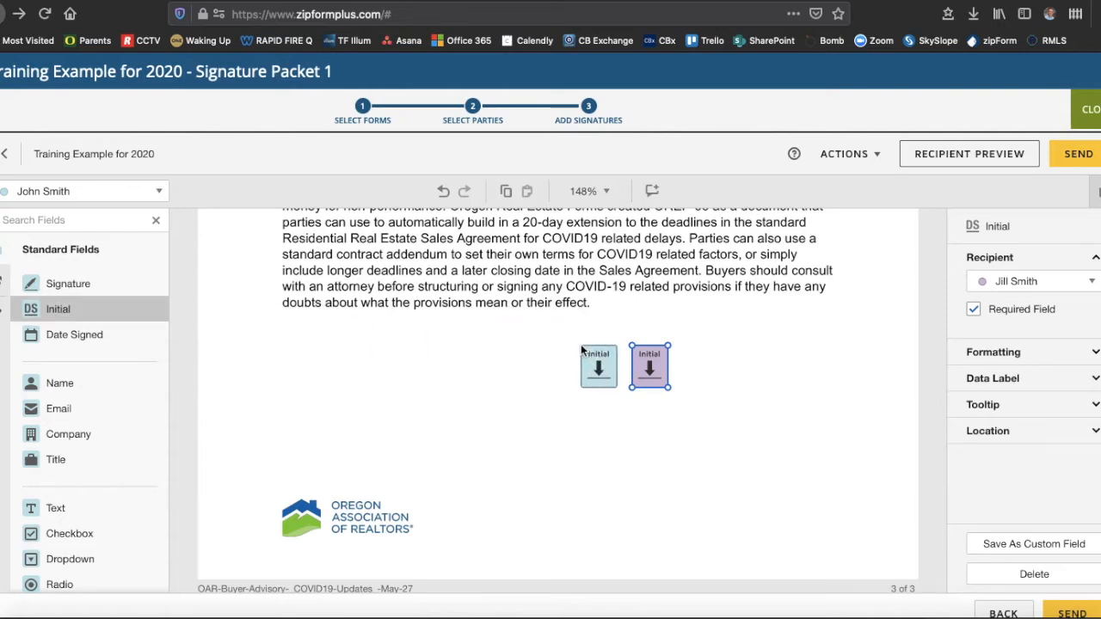
left_click_drag(49, 335, 580, 404)
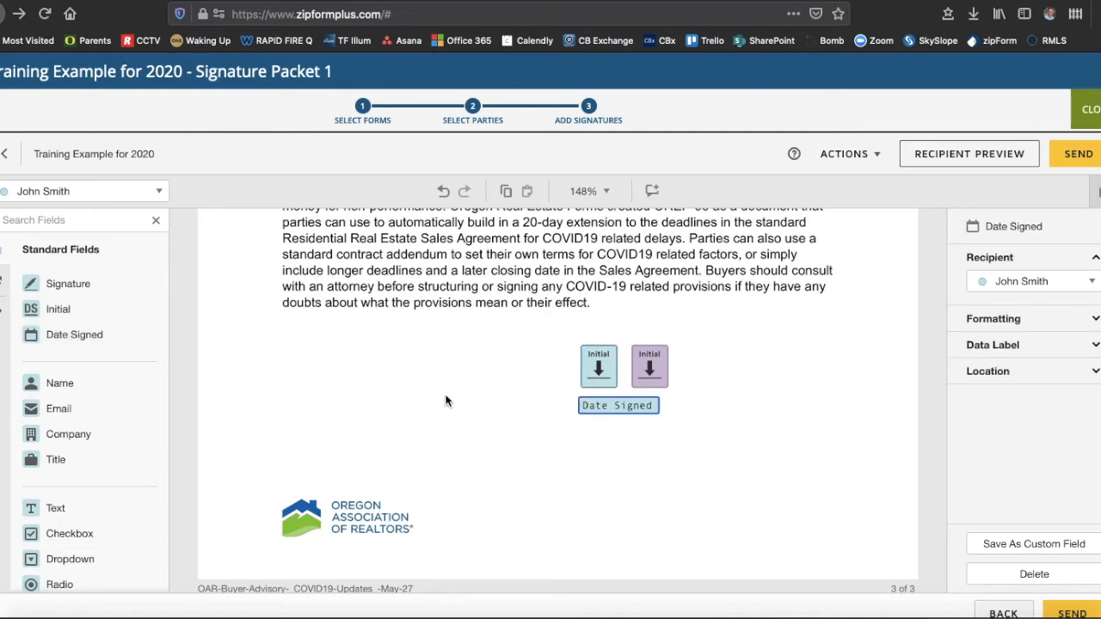
- Scroll past the Home-Buying Process flowchart to the Buyer Service Pledge's signature and date lines
scroll(446, 400, "down", 10)
scroll(446, 400, "down", 5)
scroll(445, 399, "up", 5)
scroll(446, 399, "up", 3)
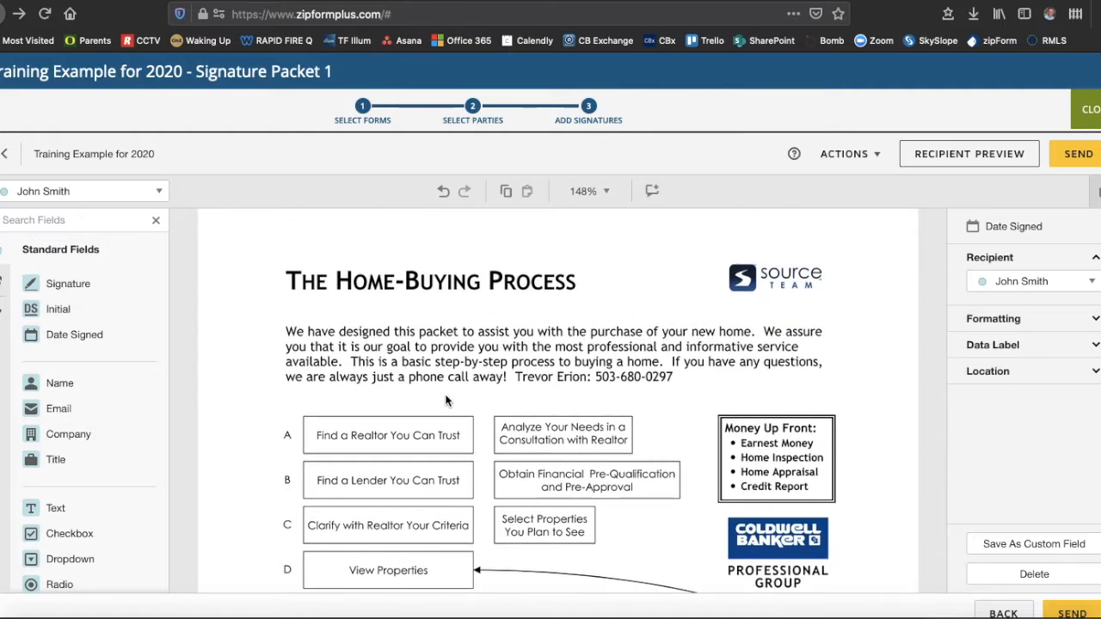
scroll(446, 400, "down", 15)
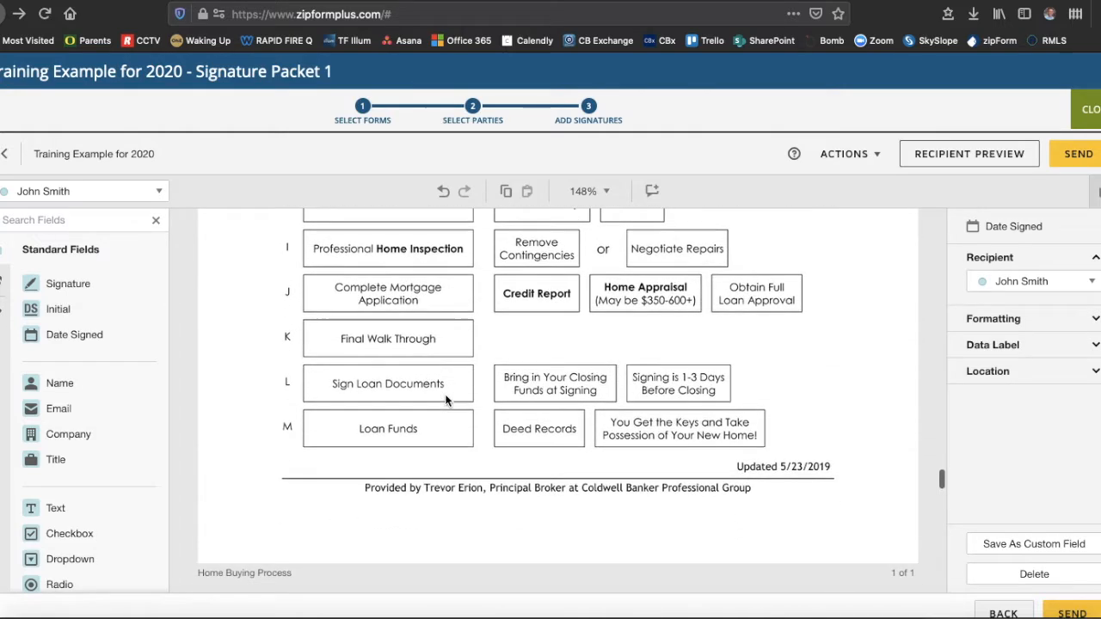
scroll(446, 400, "down", 2)
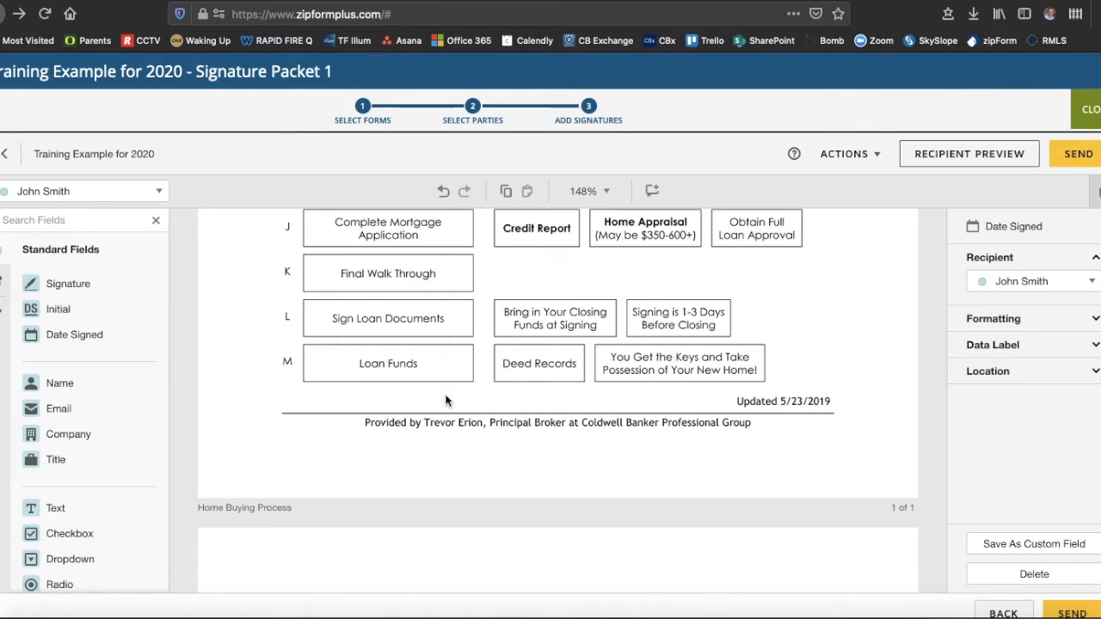
scroll(445, 399, "down", 7)
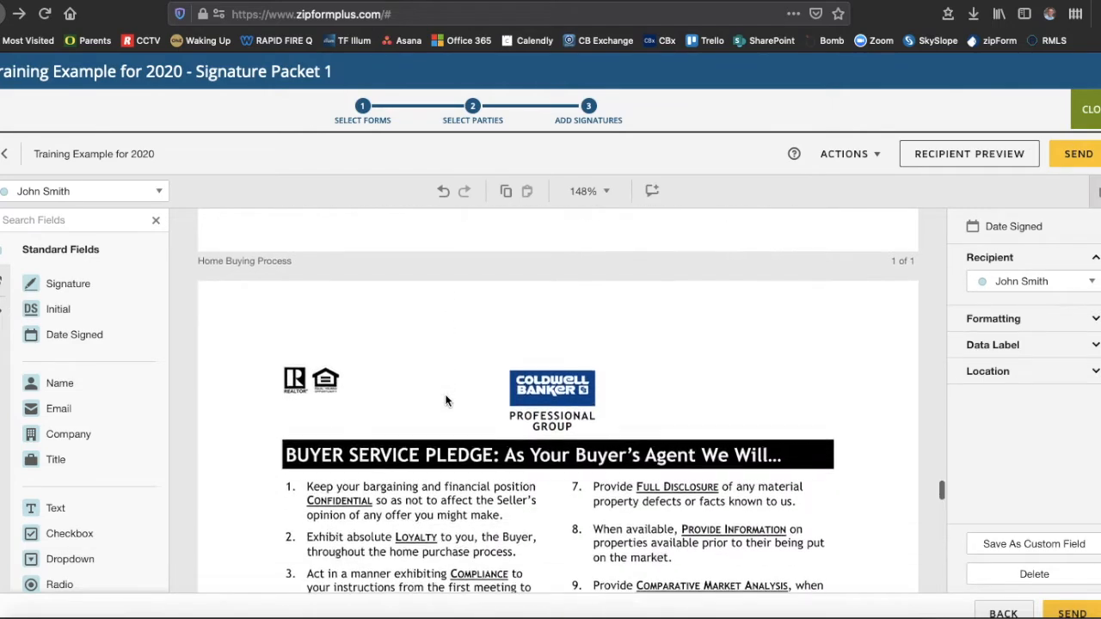
scroll(445, 400, "down", 8)
scroll(445, 400, "down", 9)
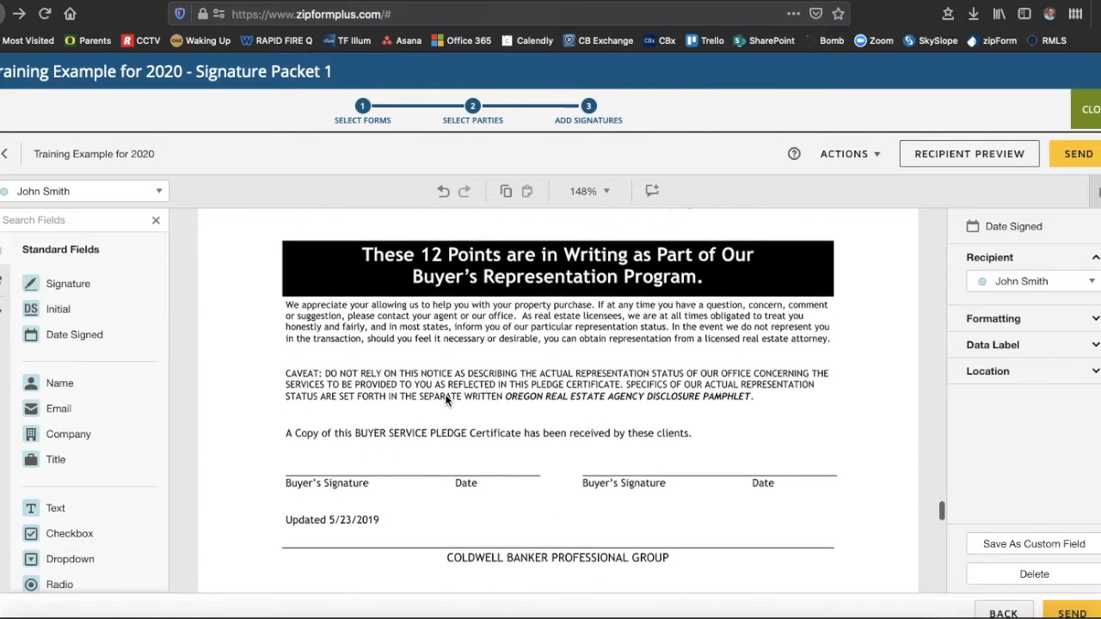
scroll(446, 400, "down", 1)
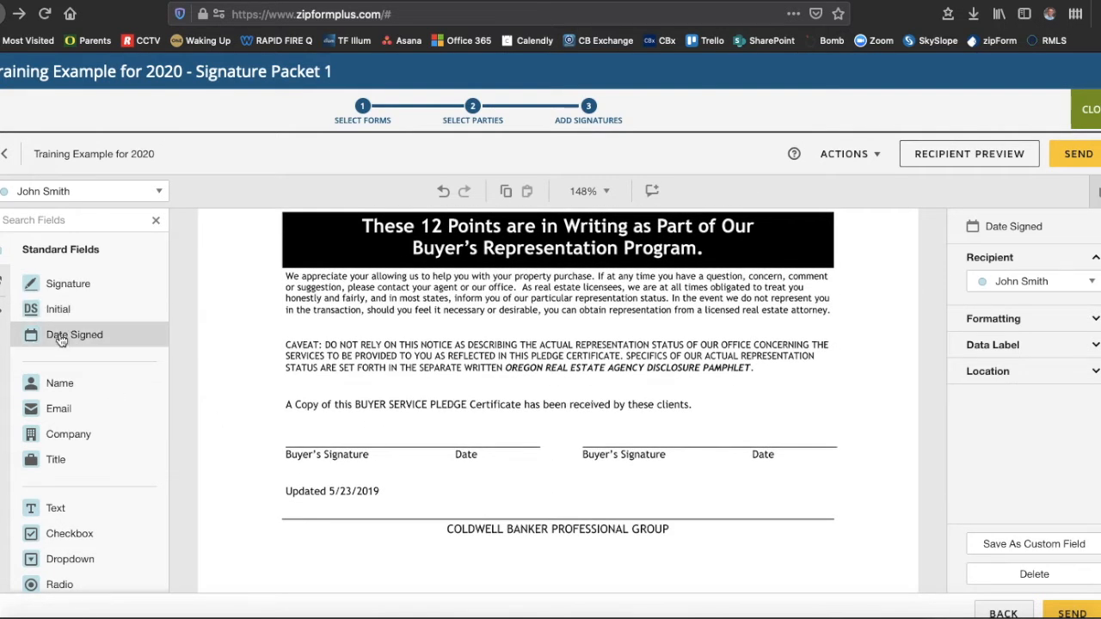
- Put a shrunken Signature field and a Date Signed field on the pledge's left signature and Date lines
mouse_move(56, 288)
left_mouse_down()
mouse_move(275, 386)
mouse_move(290, 414)
left_mouse_up()
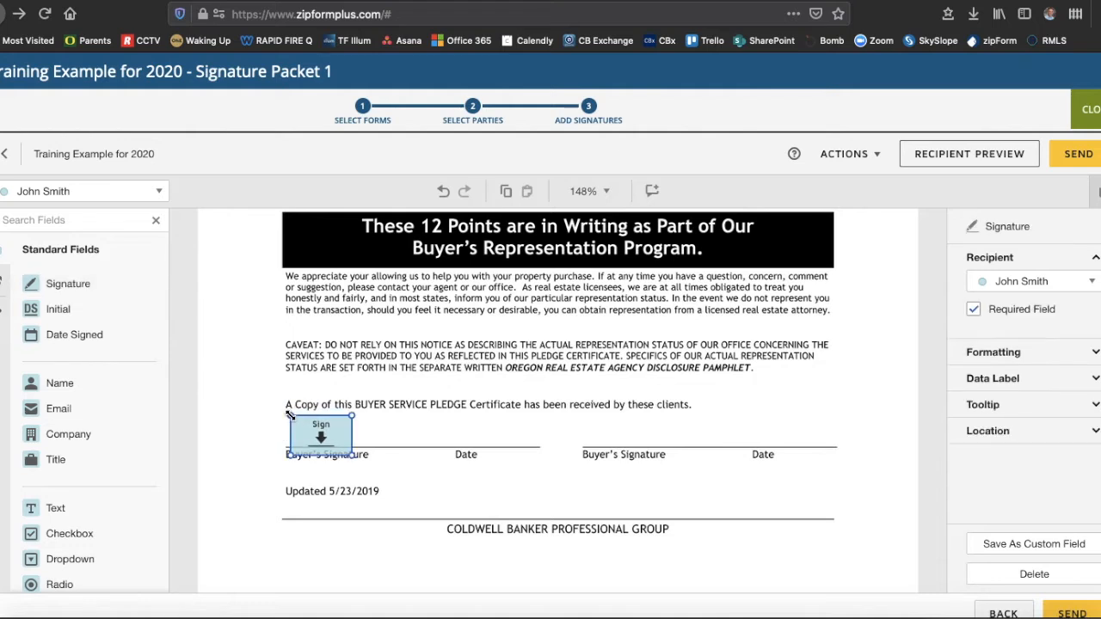
left_click_drag(352, 454, 341, 446)
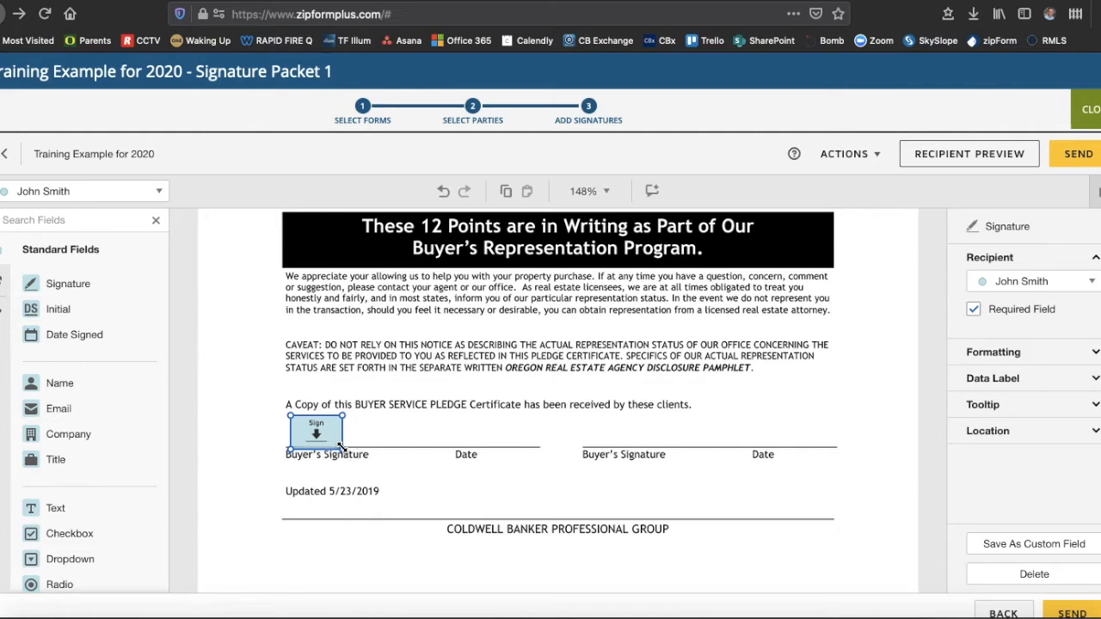
left_click_drag(56, 337, 426, 437)
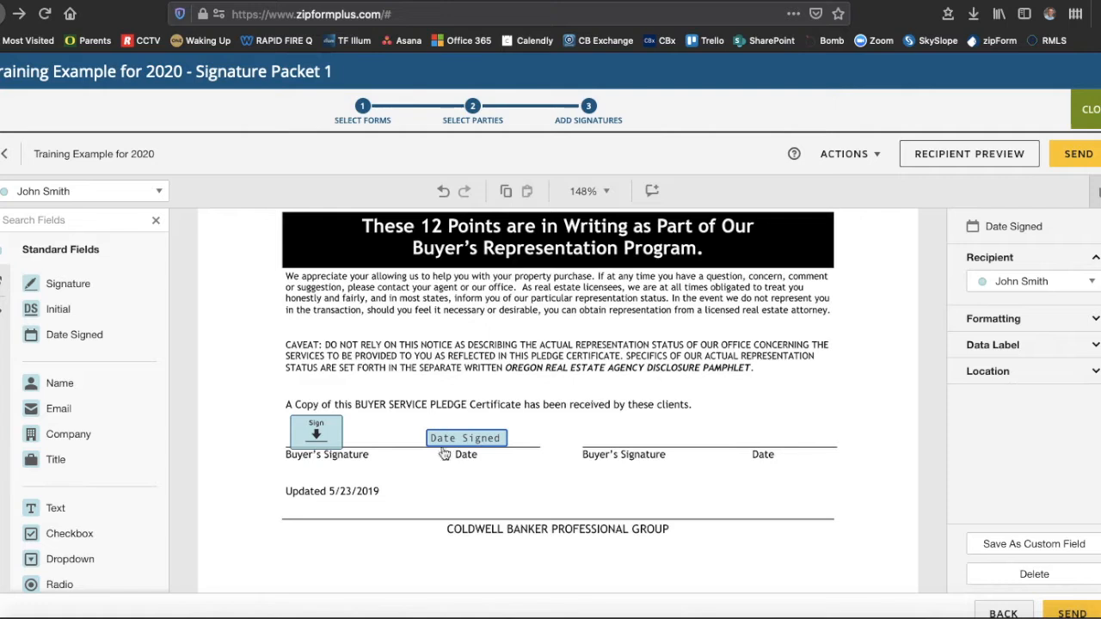
mouse_move(451, 439)
left_mouse_down()
mouse_move(466, 435)
mouse_move(442, 436)
left_mouse_up()
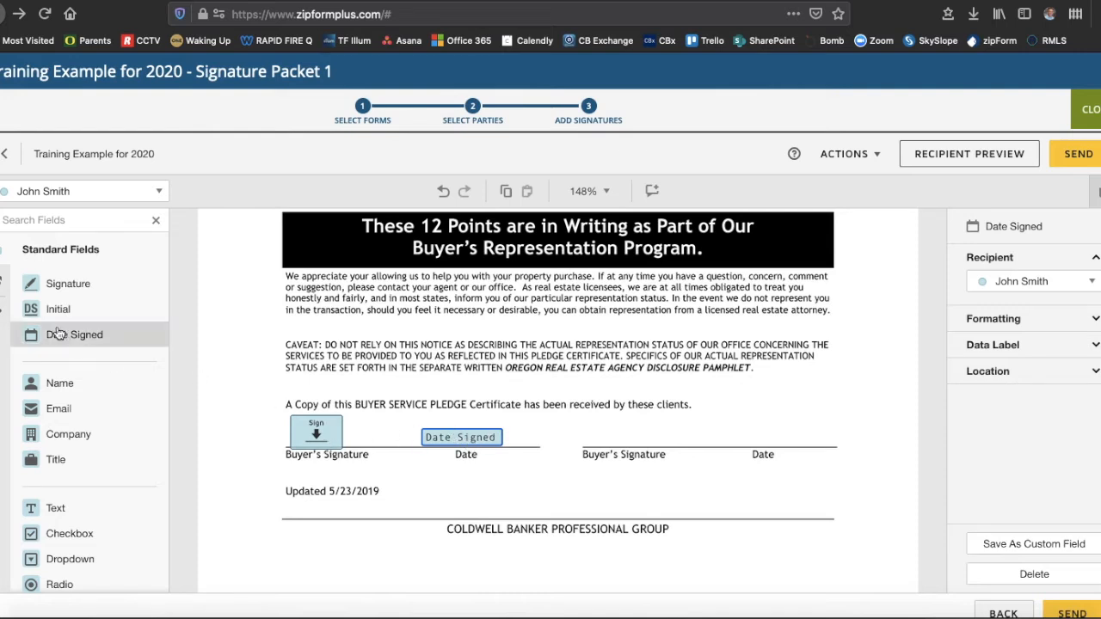
- Switch to the second buyer and place Signature and Date Signed fields on the right signature and Date lines
left_click(92, 191)
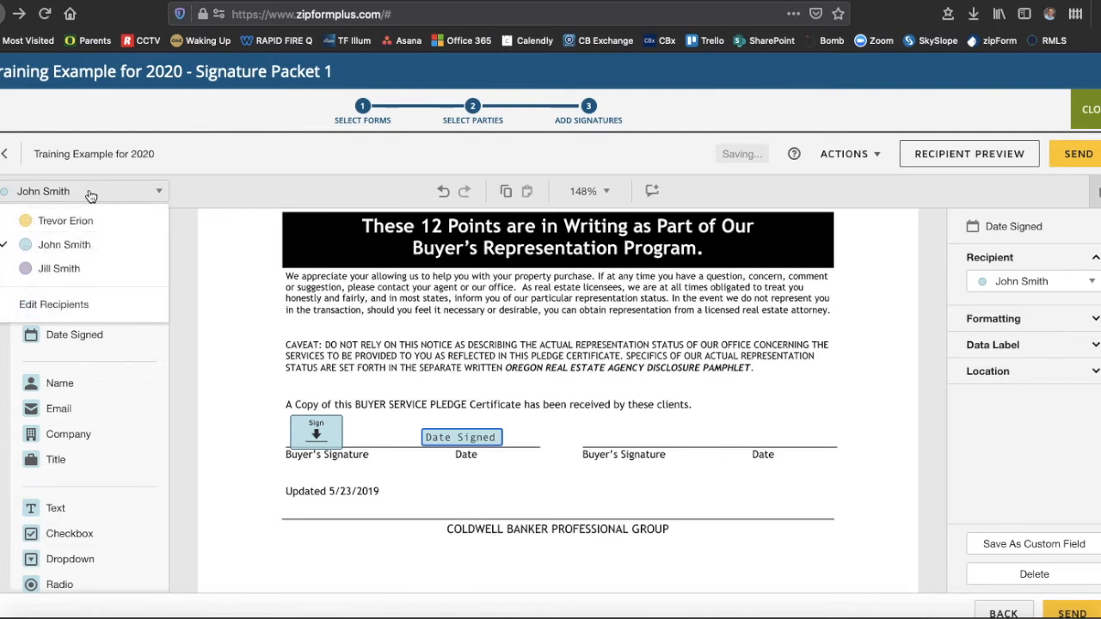
left_click(59, 270)
mouse_move(58, 285)
left_mouse_down()
mouse_move(355, 362)
mouse_move(572, 396)
mouse_move(585, 414)
left_mouse_up()
left_click_drag(51, 340, 818, 435)
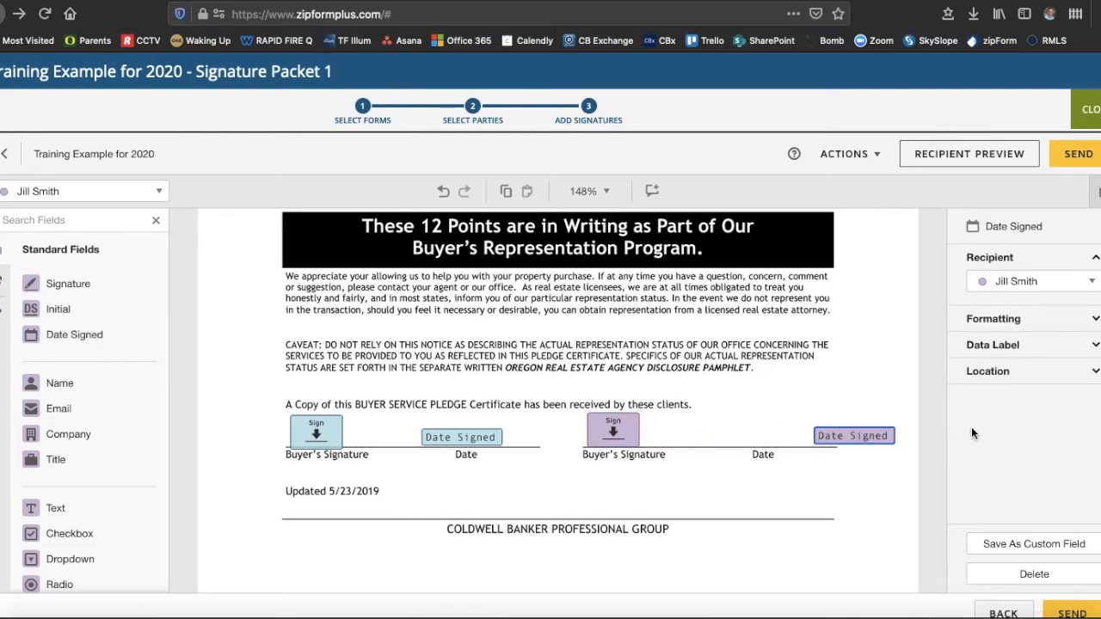
left_click_drag(837, 434, 747, 437)
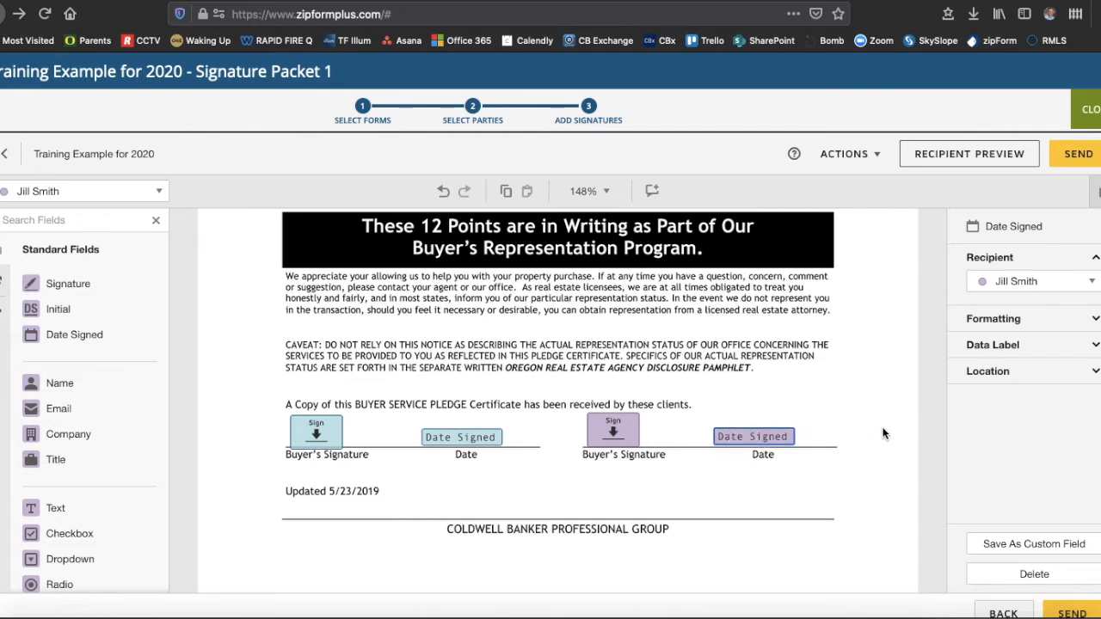
scroll(873, 467, "down", 10)
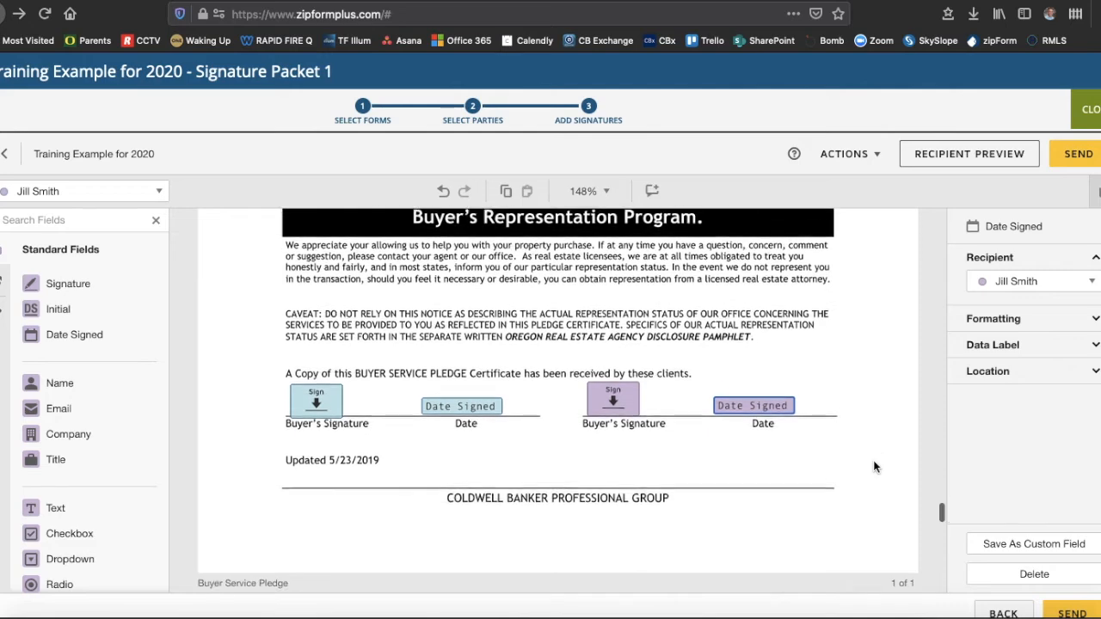
scroll(873, 467, "down", 1)
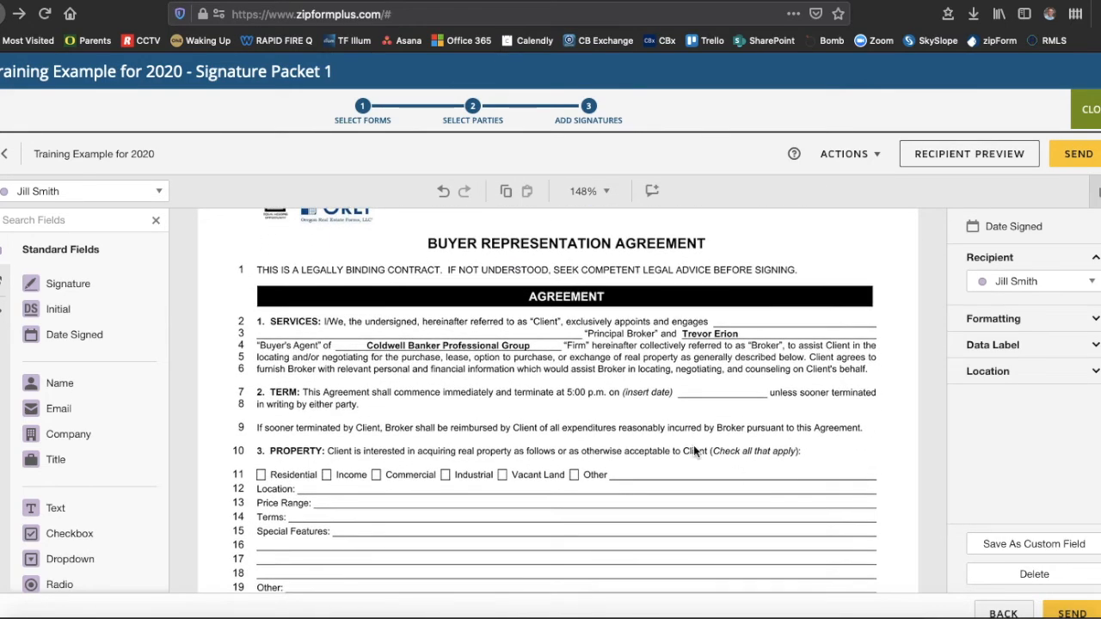
scroll(693, 445, "down", 1)
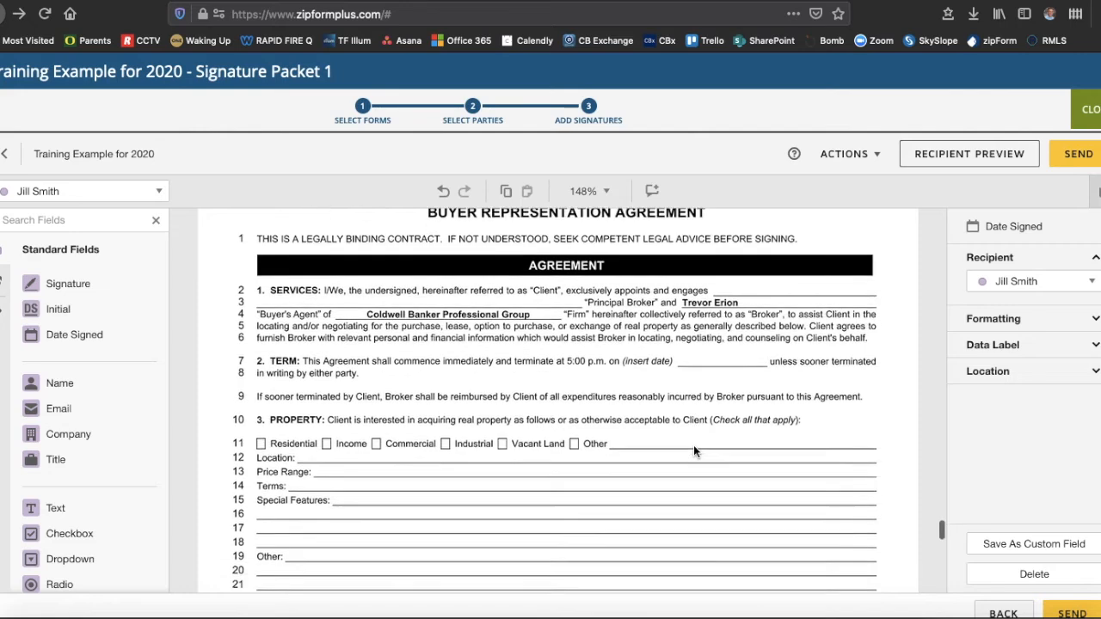
scroll(693, 450, "down", 1)
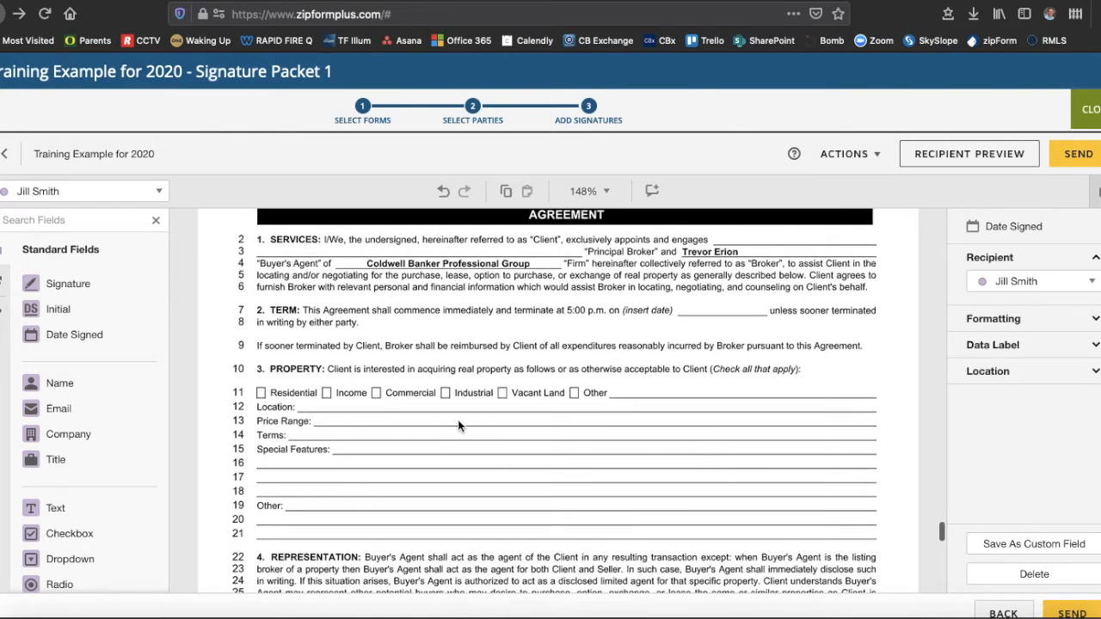
scroll(517, 412, "down", 6)
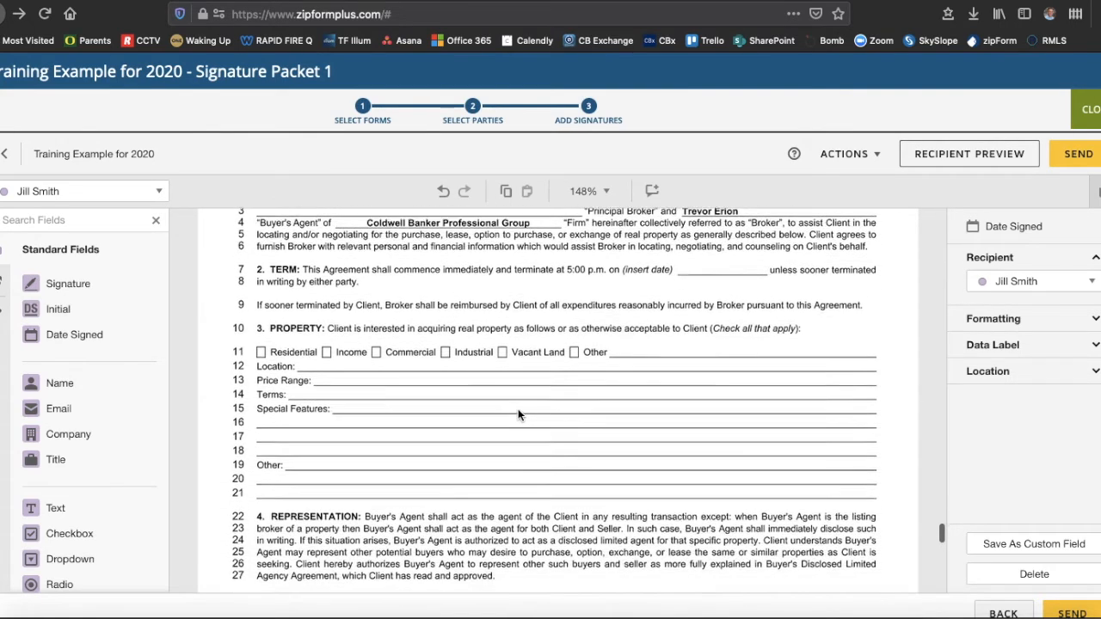
scroll(517, 413, "down", 3)
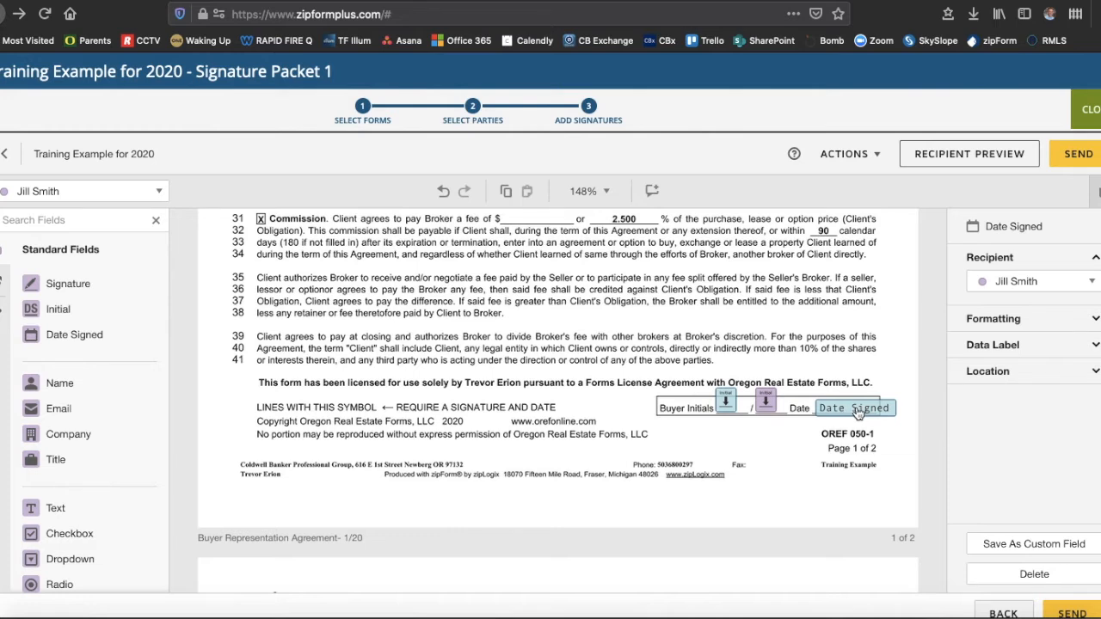
left_click_drag(857, 414, 741, 426)
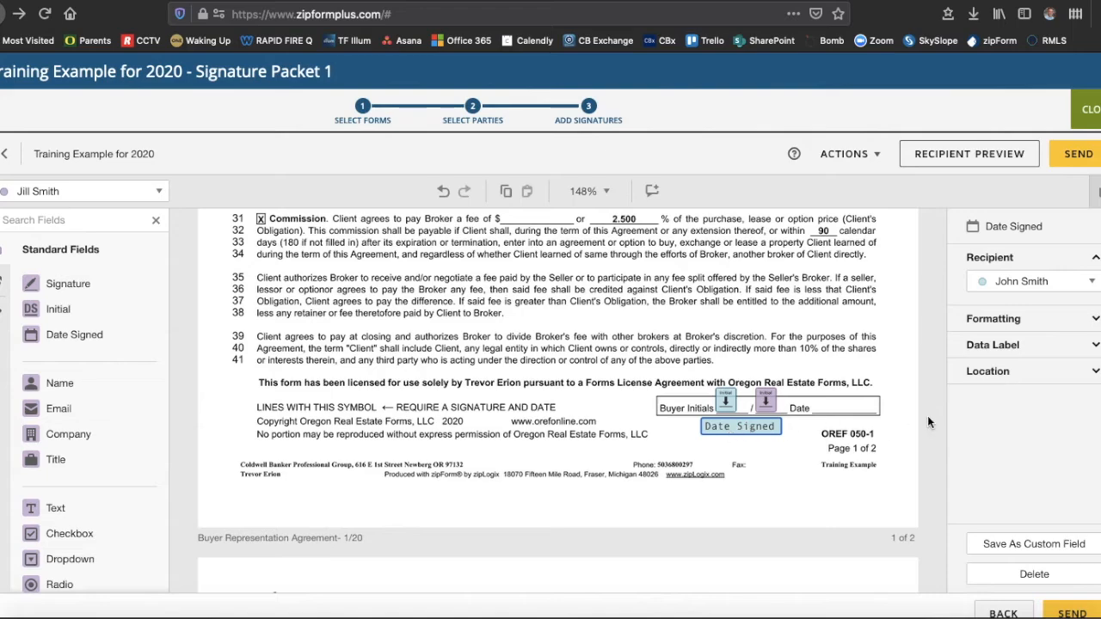
scroll(854, 481, "down", 5)
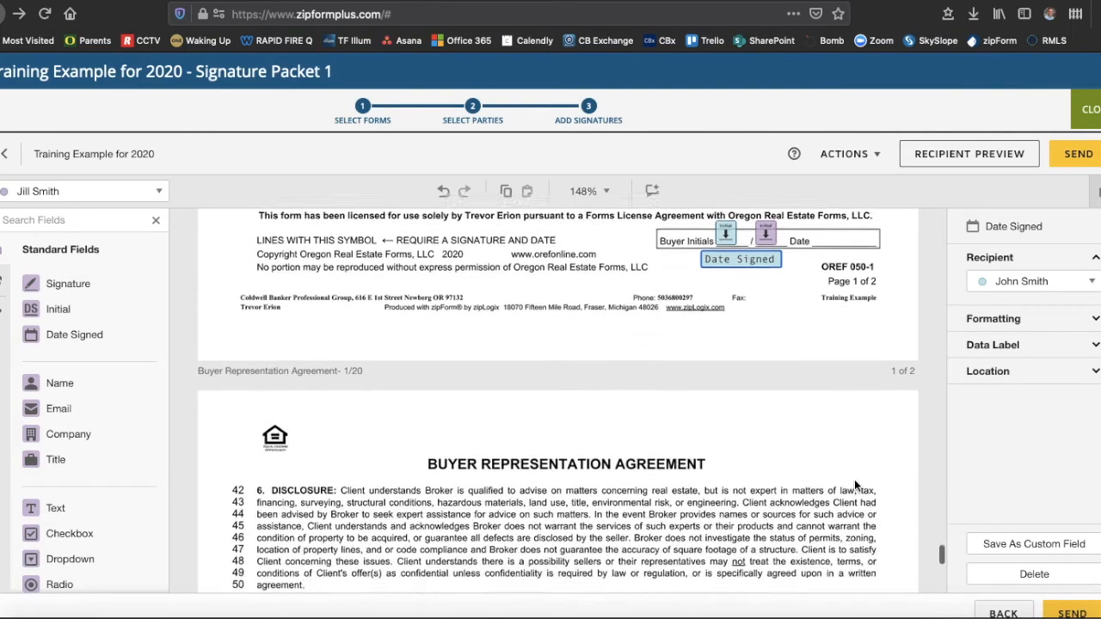
scroll(854, 485, "down", 6)
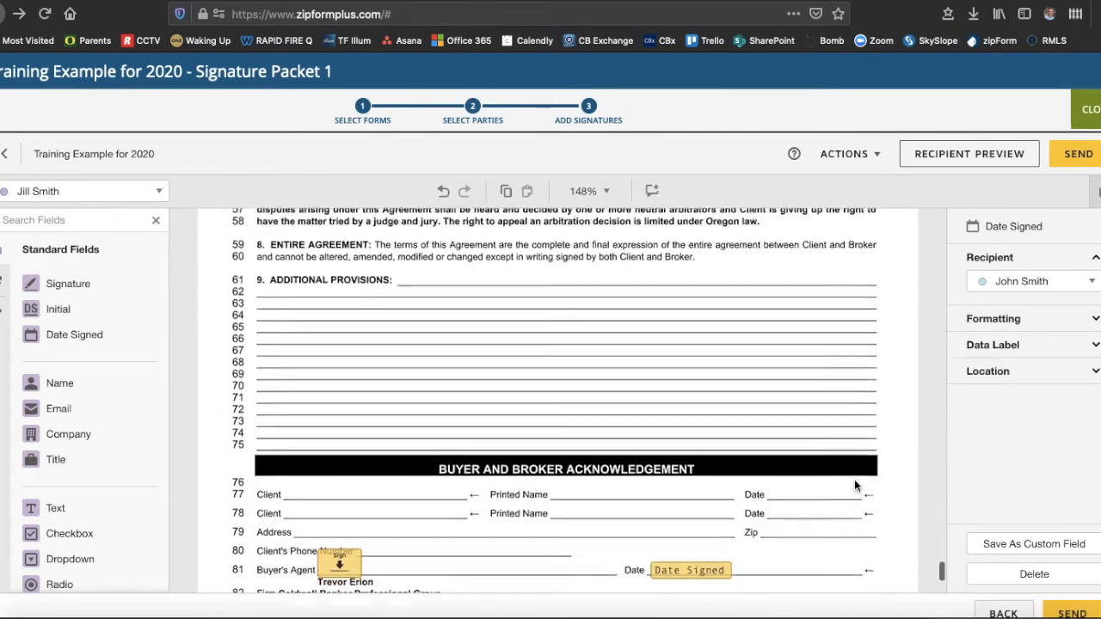
scroll(854, 485, "down", 1)
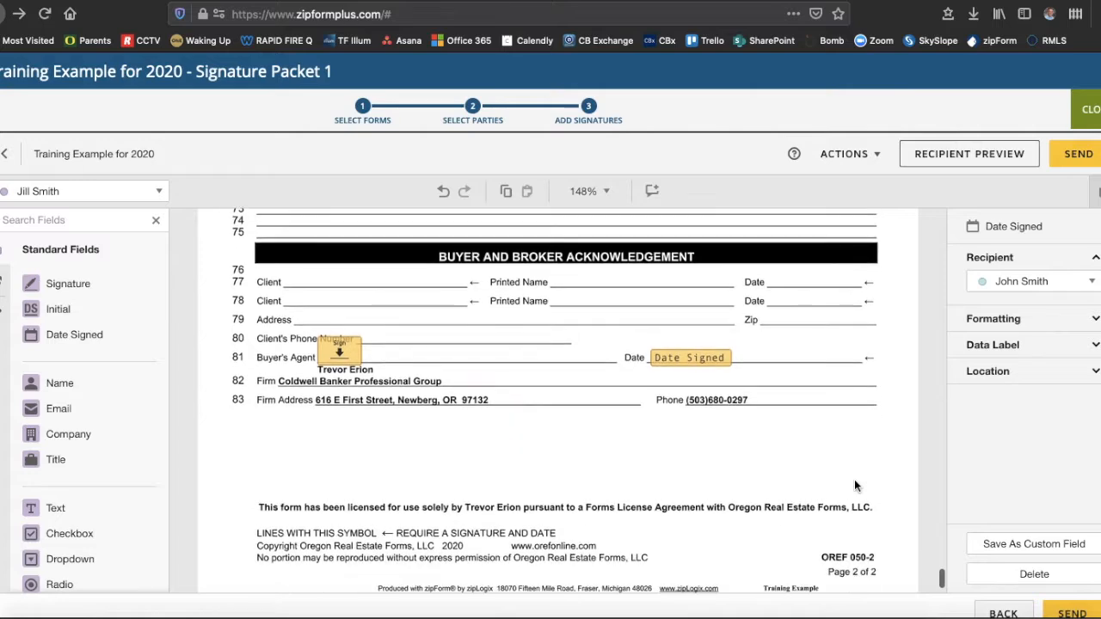
scroll(854, 486, "up", 2)
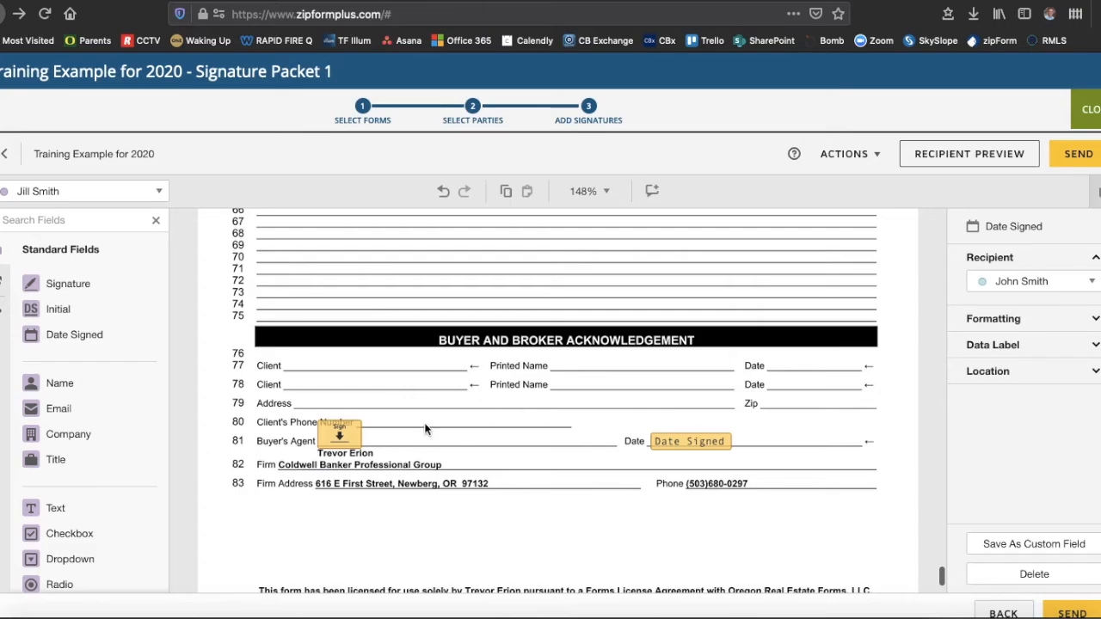
scroll(424, 429, "up", 20)
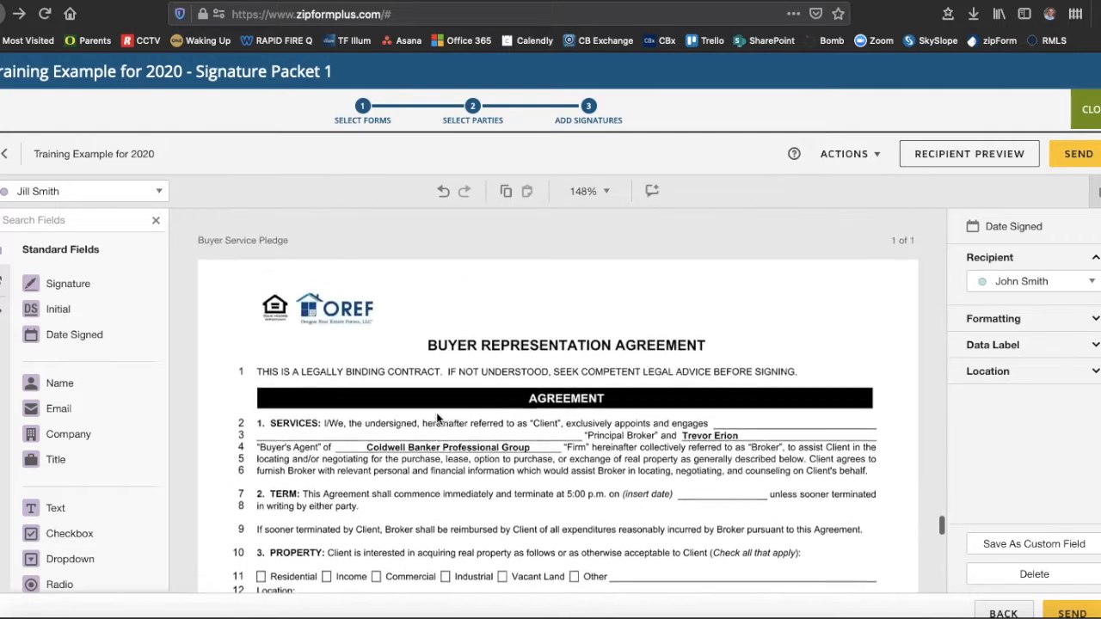
scroll(436, 411, "down", 2)
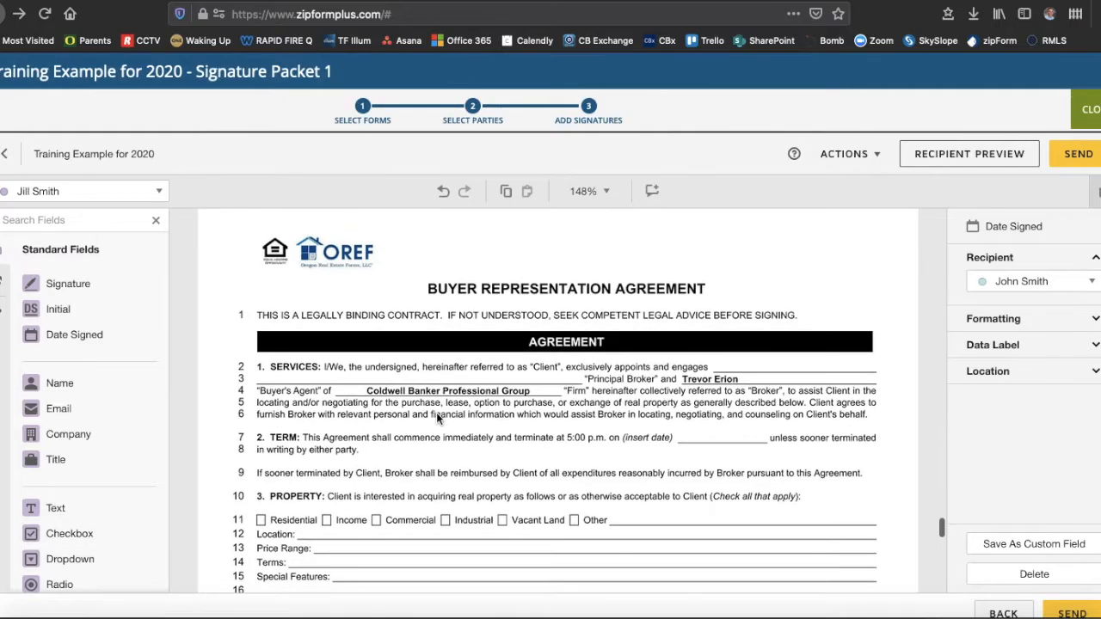
scroll(436, 412, "down", 10)
scroll(436, 412, "down", 12)
scroll(436, 418, "down", 7)
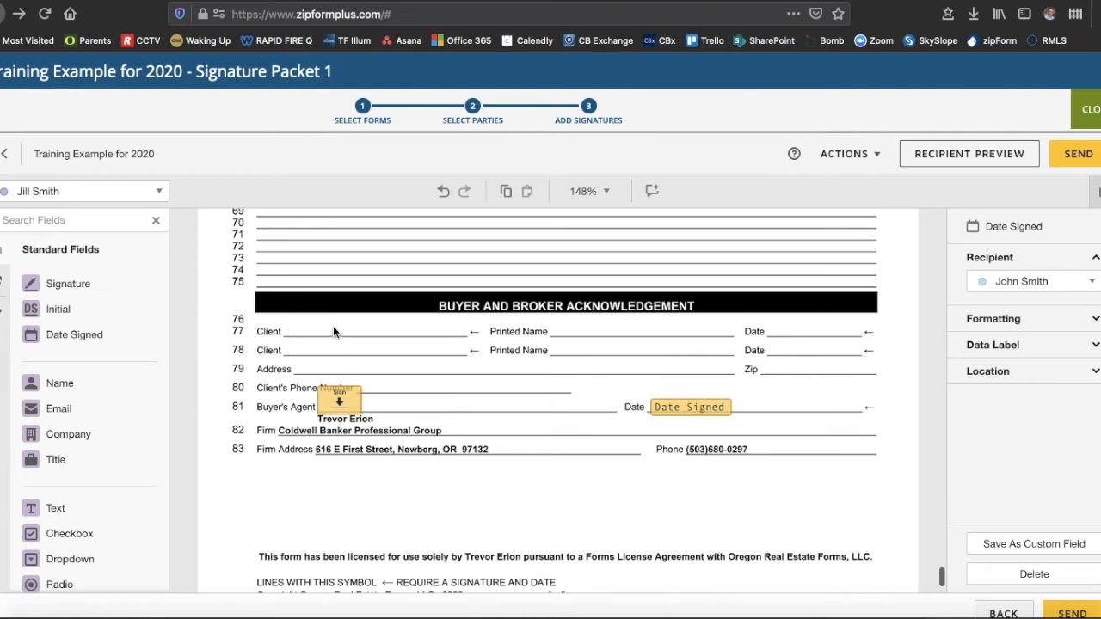
- Place the client's Signature, Date Signed and Full Name fields on line 78's Client, Date and Printed Name blanks
left_click(50, 287)
left_click_drag(49, 287, 322, 336)
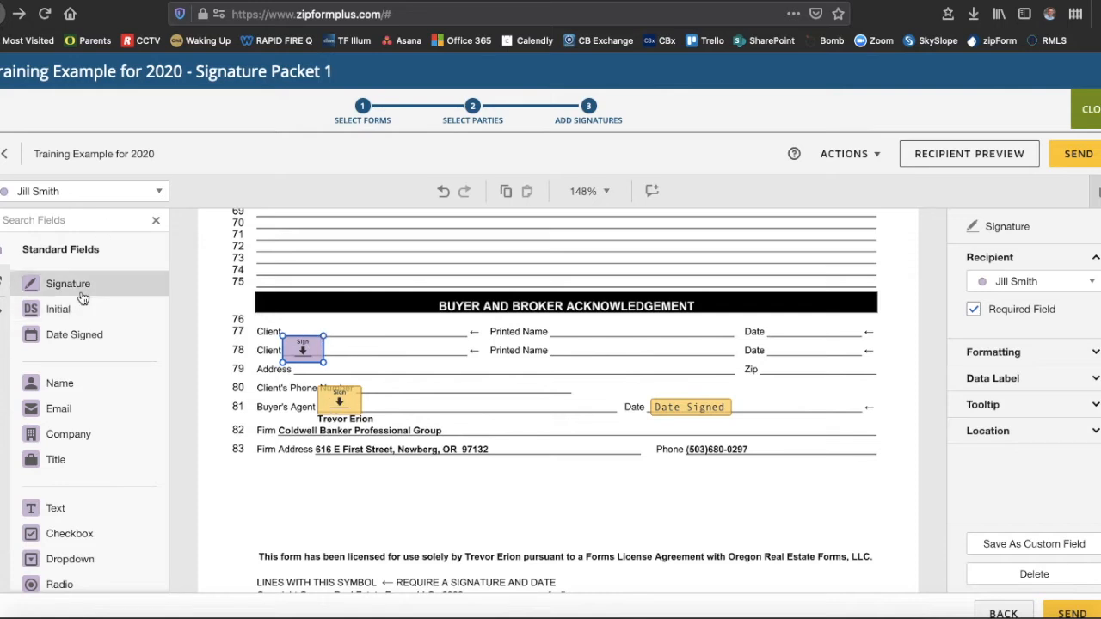
left_click_drag(62, 337, 724, 347)
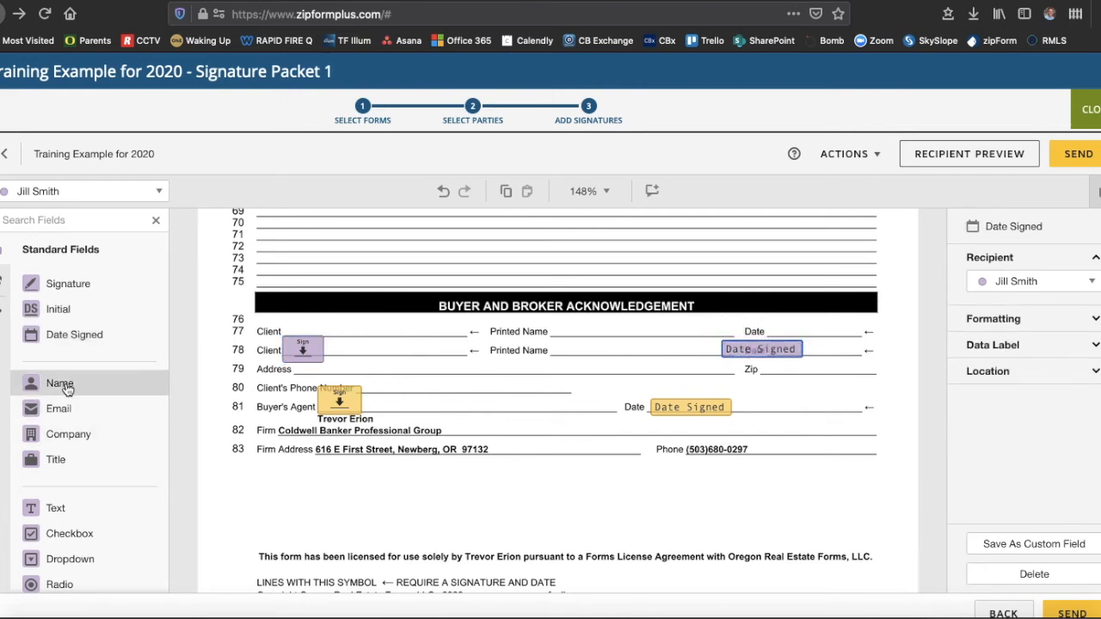
left_click_drag(58, 390, 555, 349)
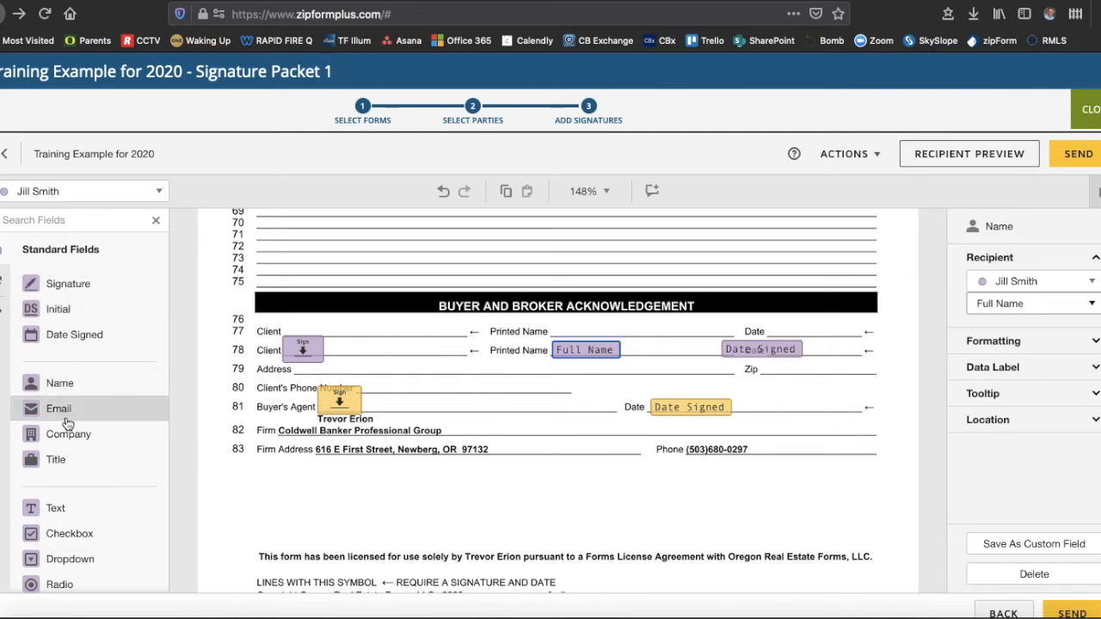
scroll(65, 420, "down", 2)
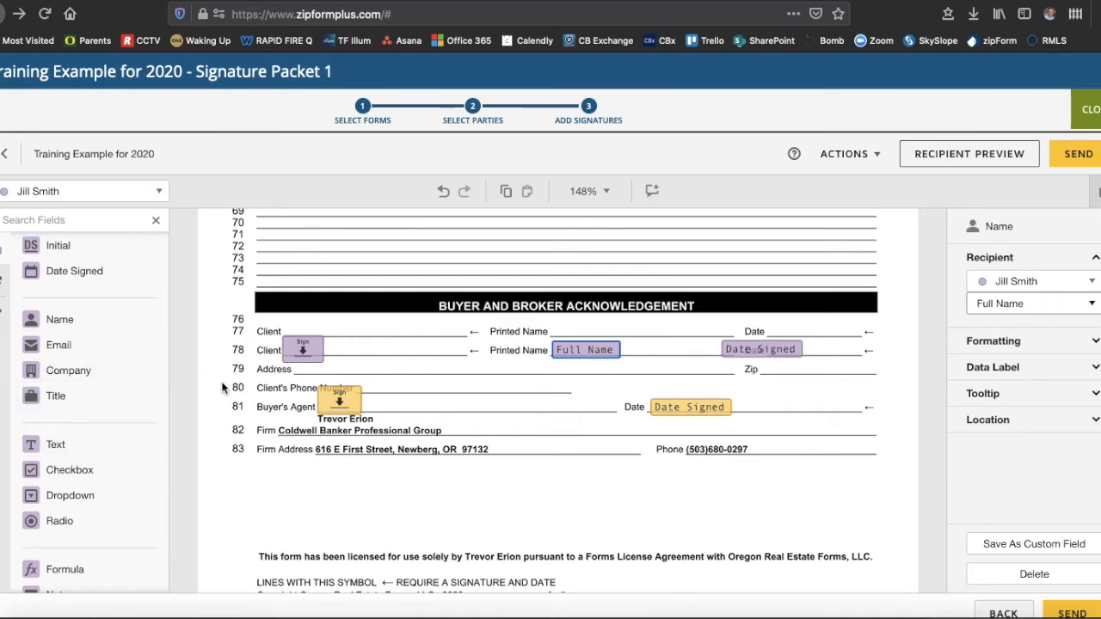
scroll(354, 369, "up", 5)
scroll(354, 369, "up", 10)
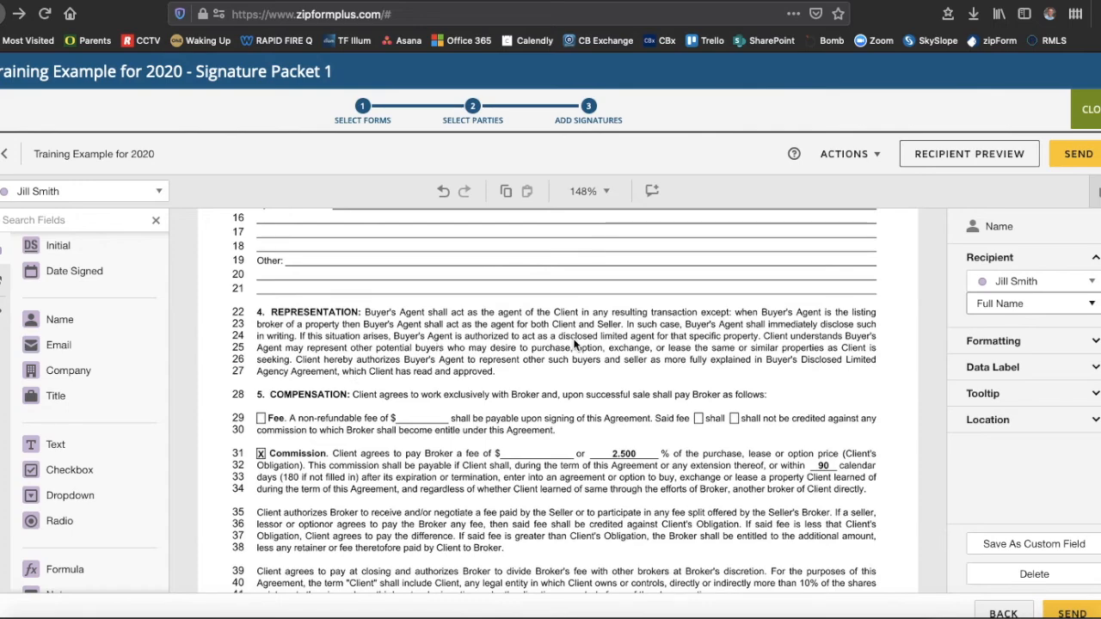
scroll(620, 350, "down", 3)
scroll(623, 356, "up", 10)
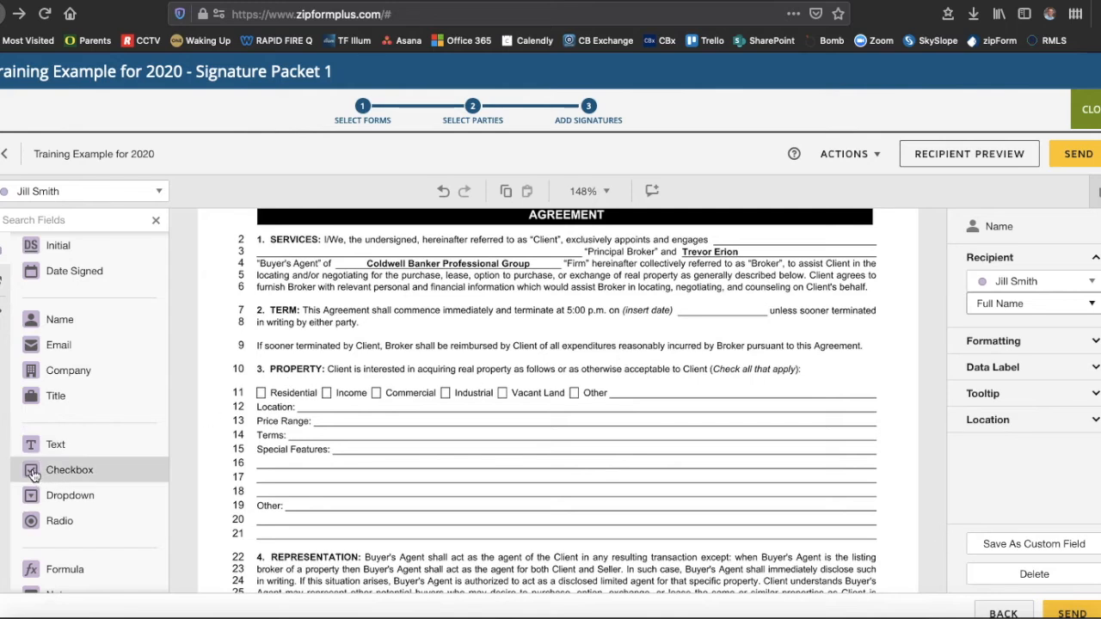
- Make the agent the recipient, drop a checkbox on line 11's Residential box, and expand its Formatting settings
left_click(80, 193)
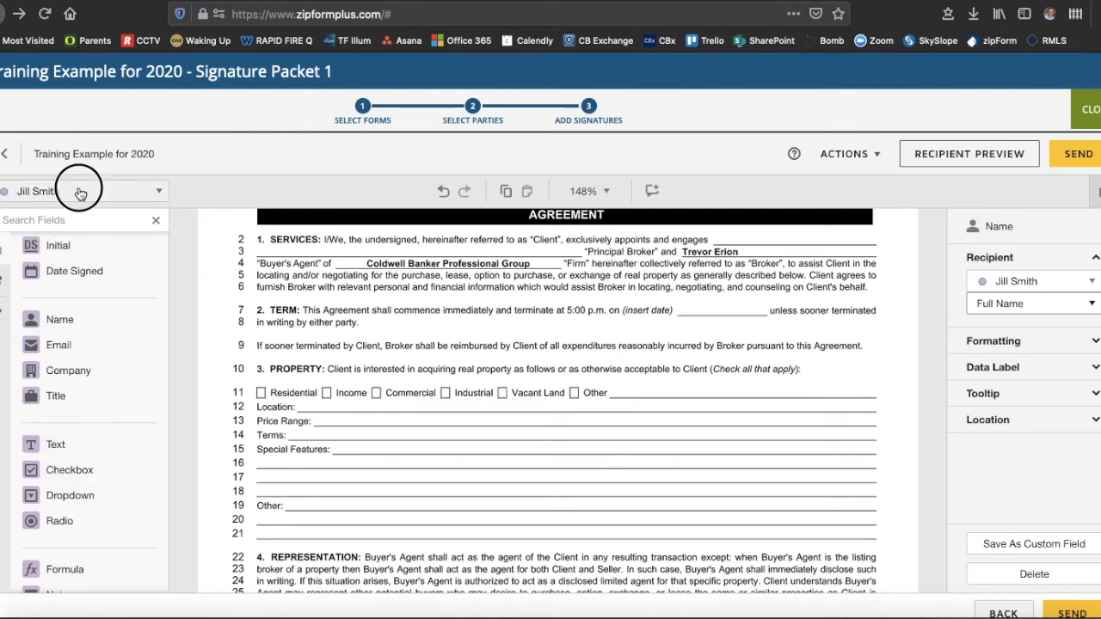
left_click(65, 218)
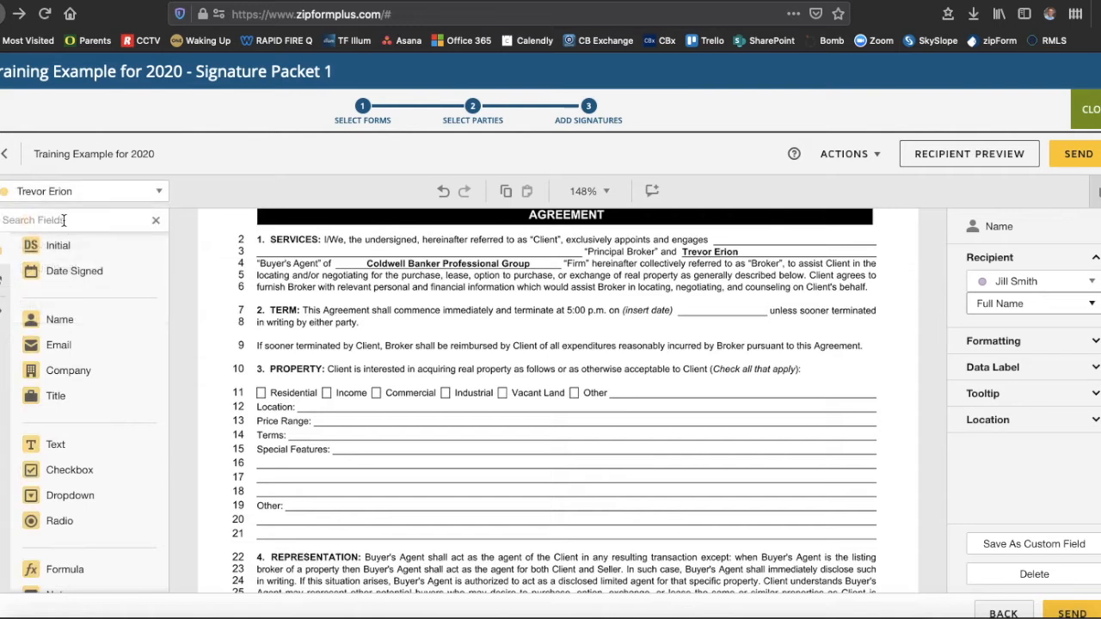
left_click(32, 474)
left_click_drag(31, 474, 255, 392)
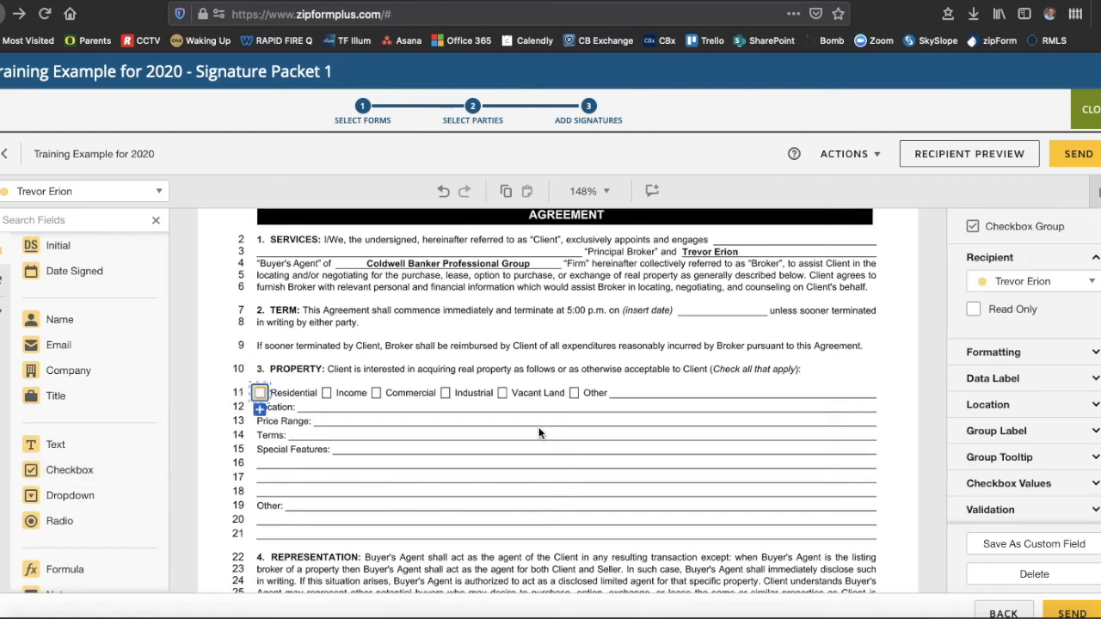
left_click(996, 357)
scroll(1023, 440, "down", 2)
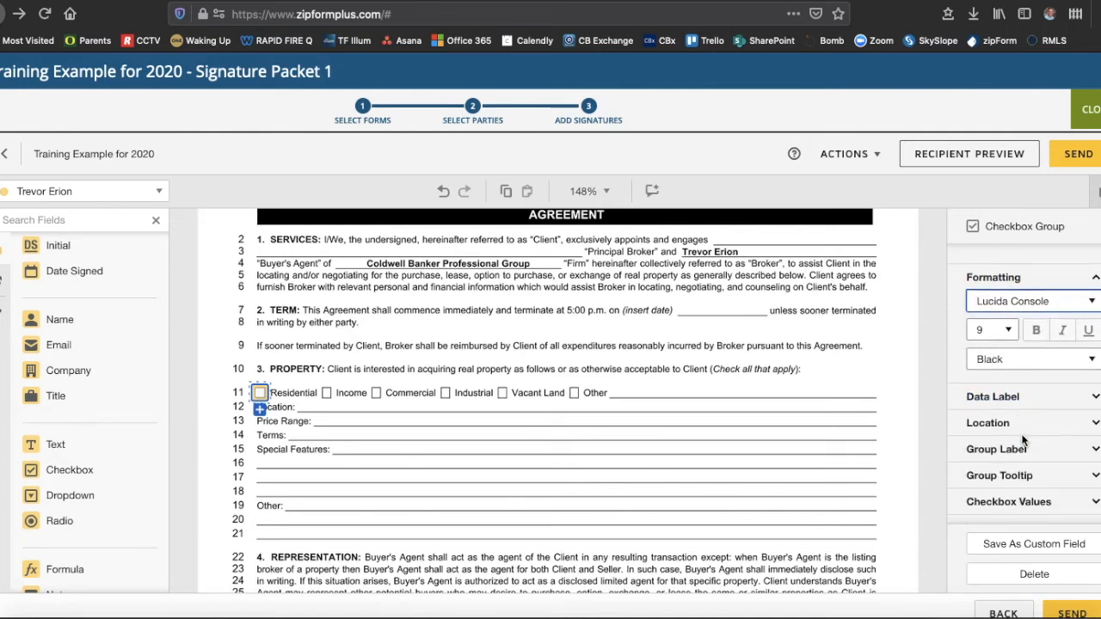
scroll(1022, 440, "up", 2)
scroll(1022, 441, "down", 2)
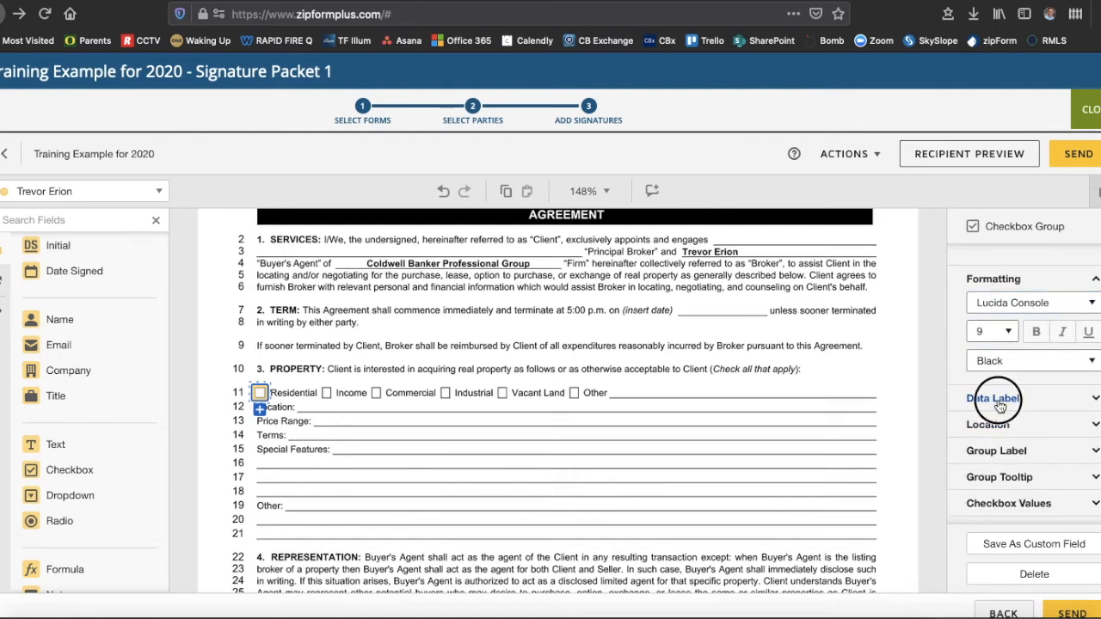
- Expand the checkbox's Data Label and Location properties
left_click(996, 399)
left_click(1004, 460)
scroll(999, 461, "down", 2)
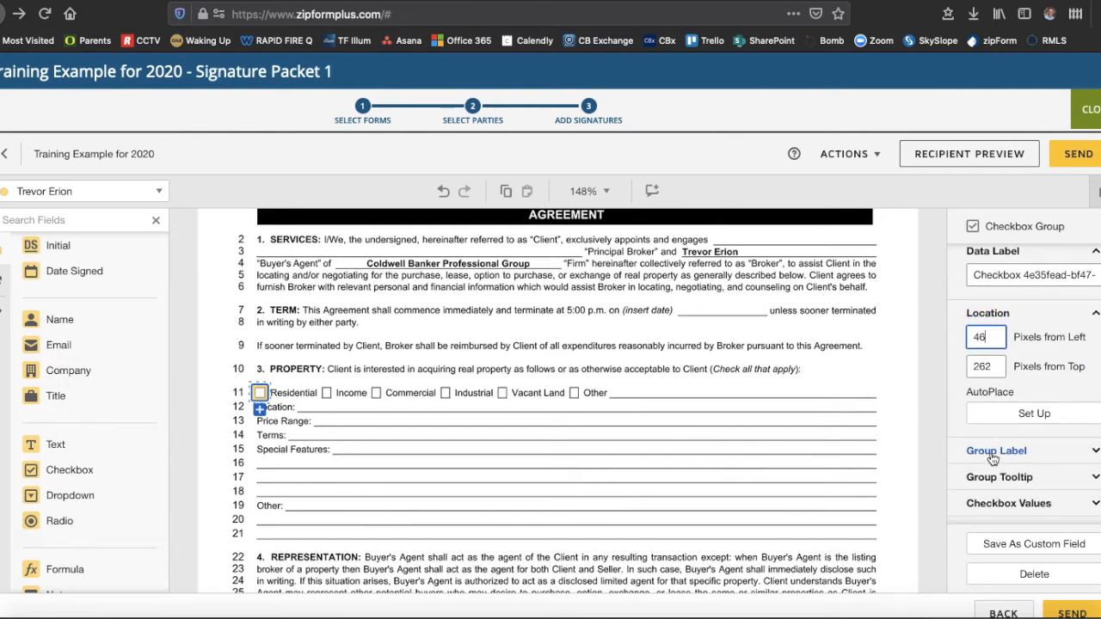
scroll(991, 456, "up", 5)
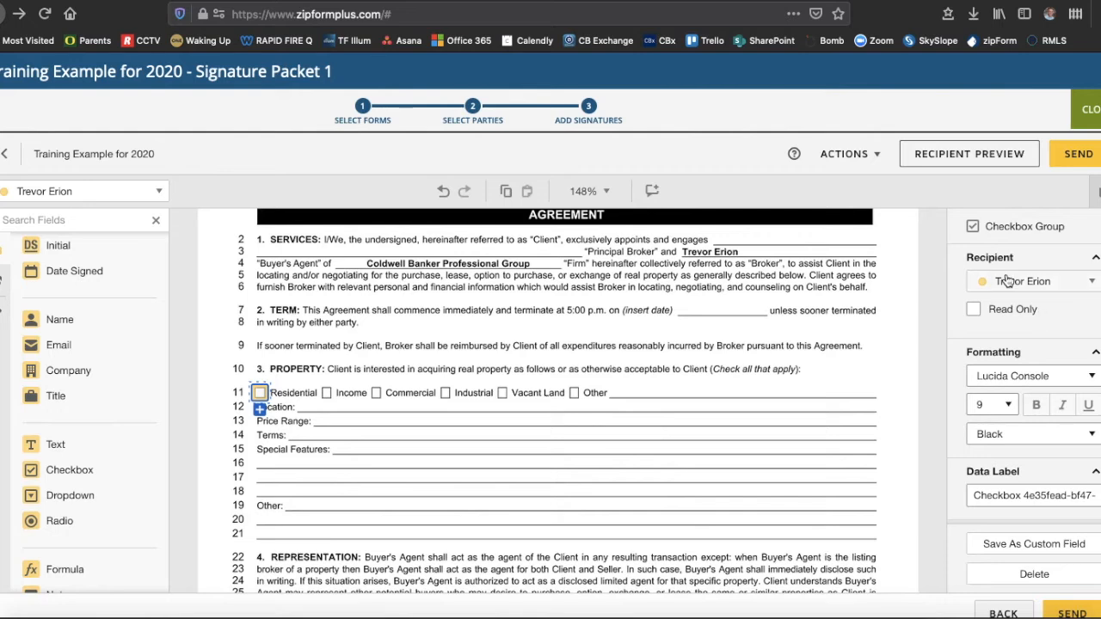
scroll(1042, 353, "down", 5)
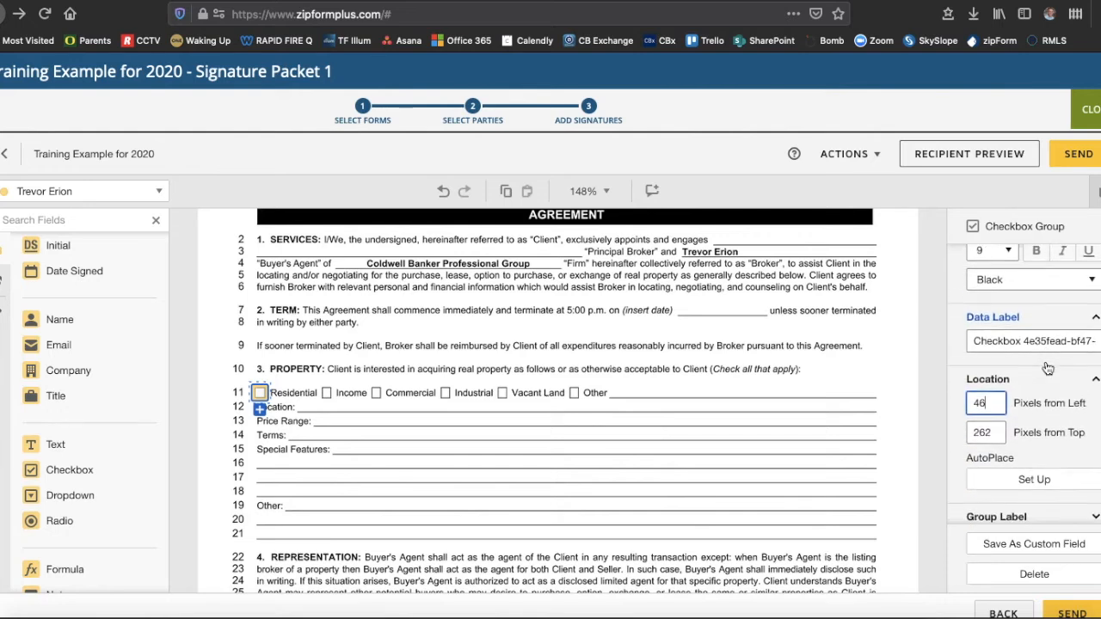
- Expand Group Label, Group Tooltip and Checkbox Values, and preset the Residential checkbox as checked
left_click(995, 395)
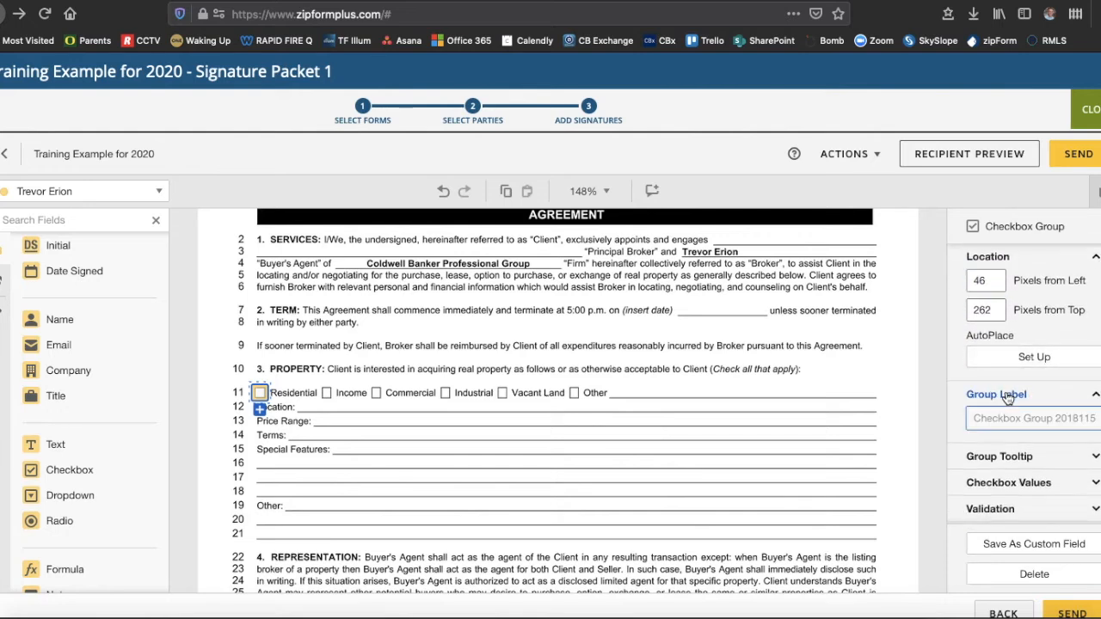
left_click(979, 457)
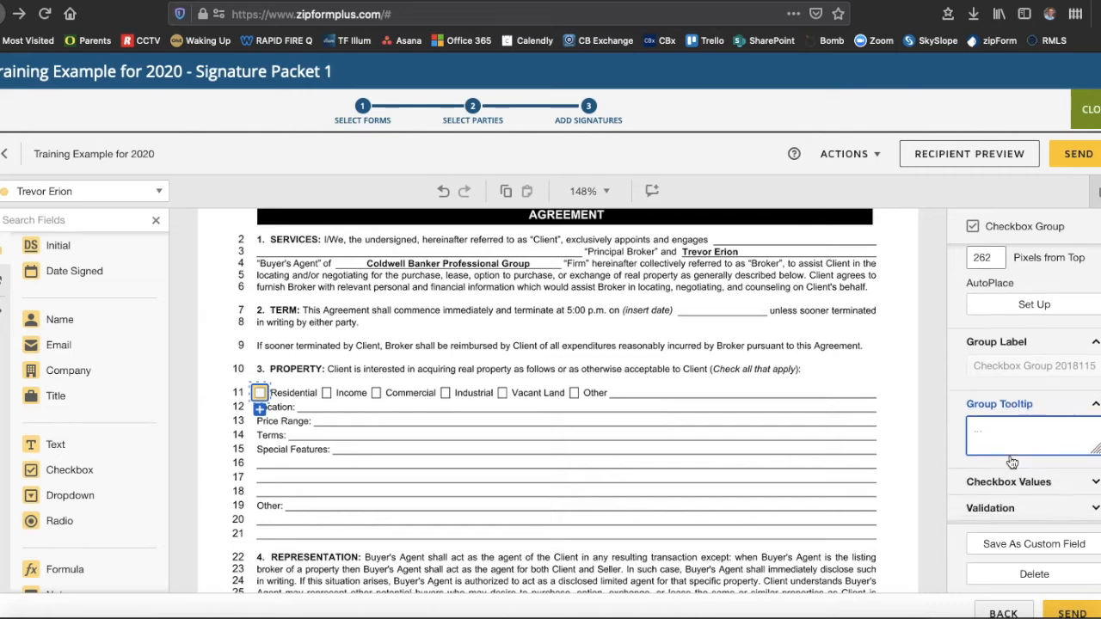
left_click(988, 432)
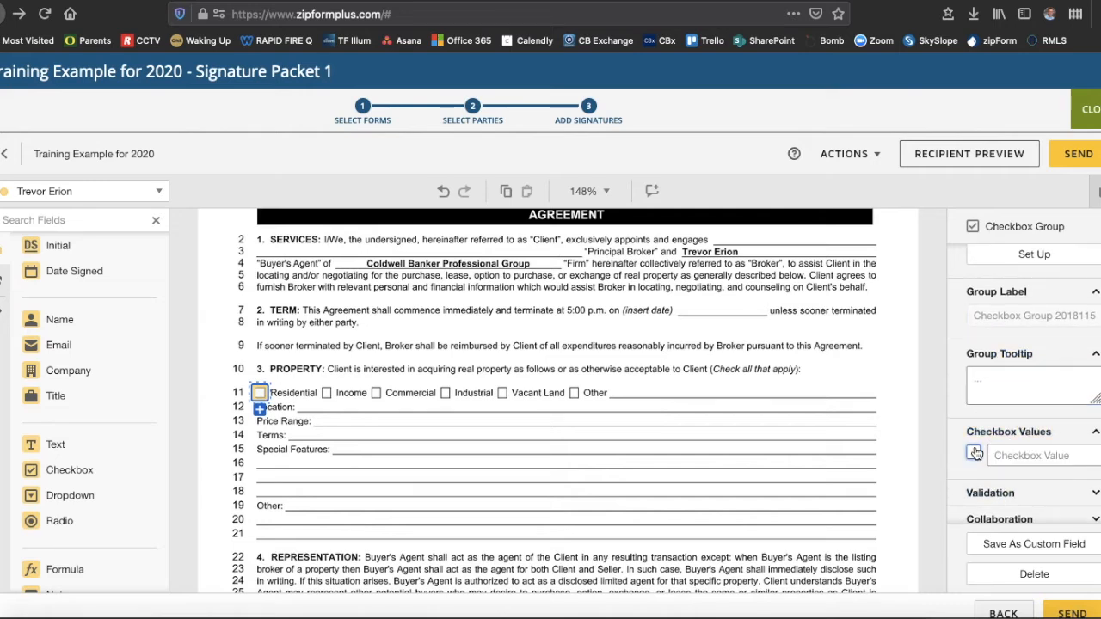
left_click(335, 439)
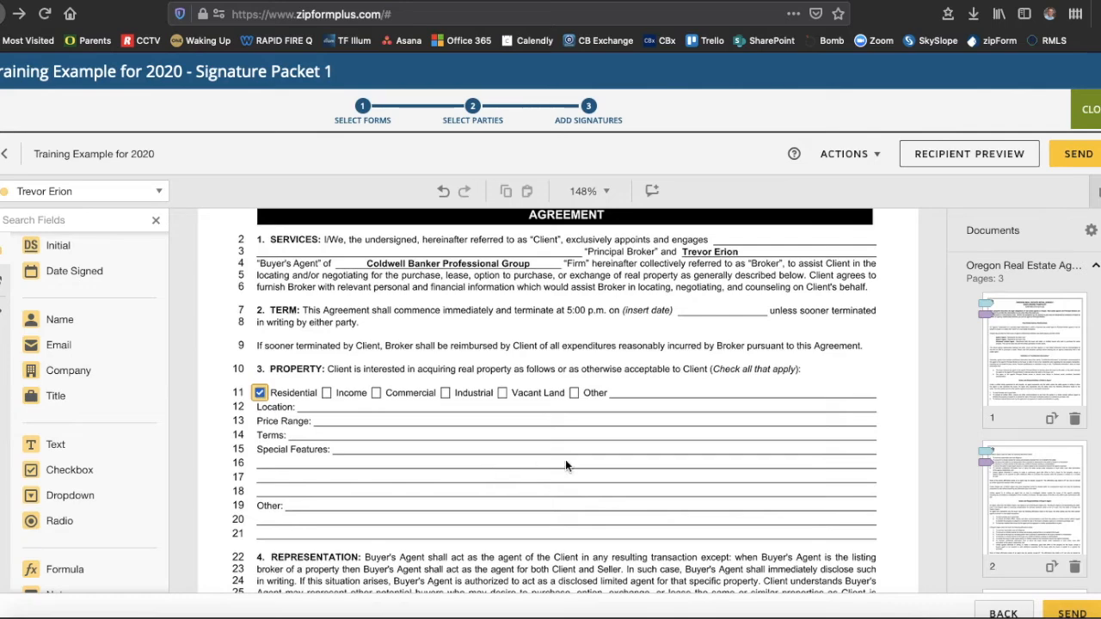
scroll(565, 465, "down", 3)
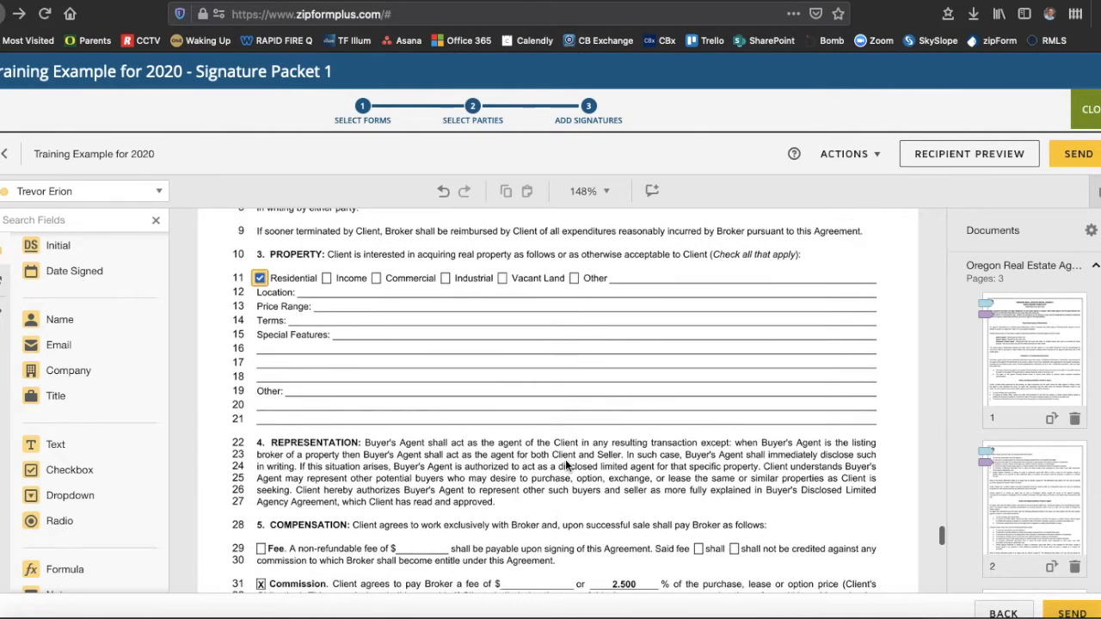
- Stretch an agent text field across the Price Range line reading '$400,000 to $458,000'
left_click(50, 445)
left_click_drag(50, 446, 327, 303)
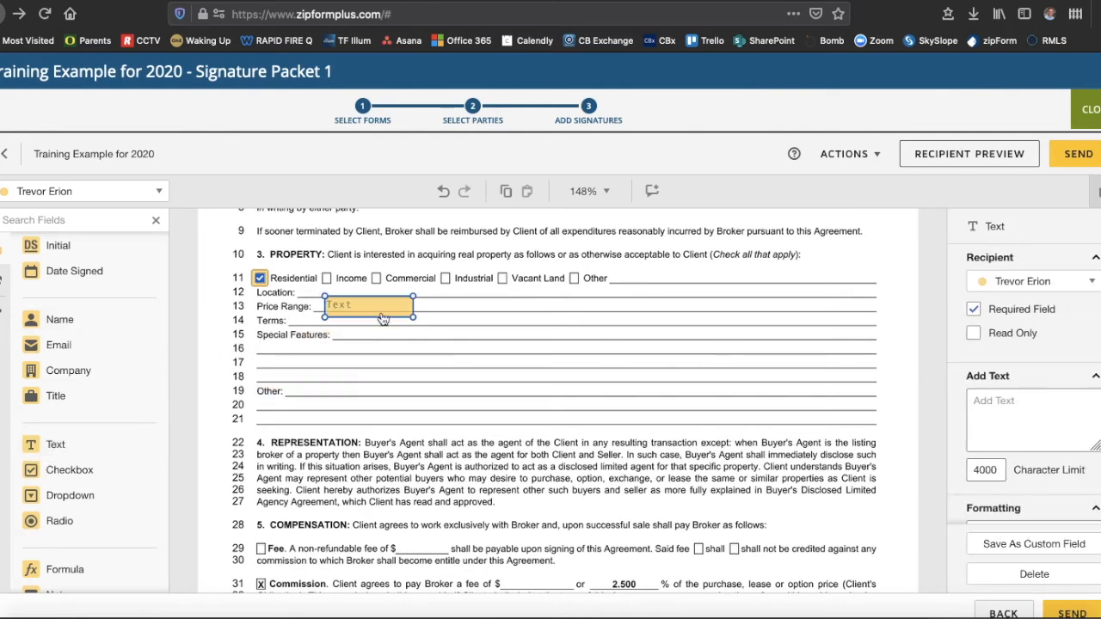
left_click_drag(411, 316, 727, 313)
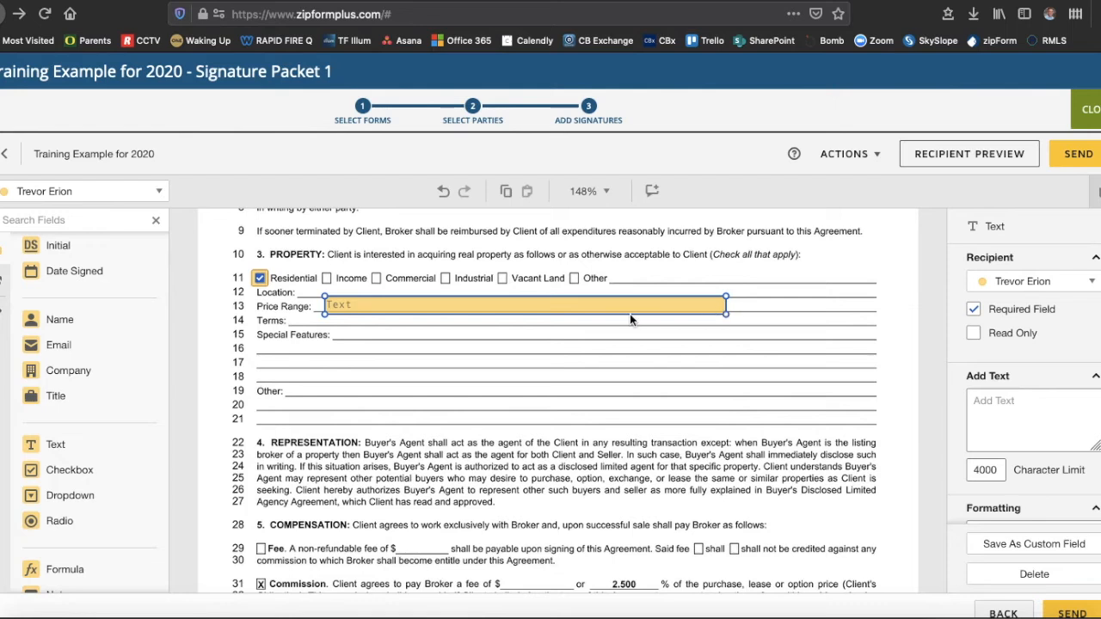
left_click(993, 401)
type("$400,000 to $458,000")
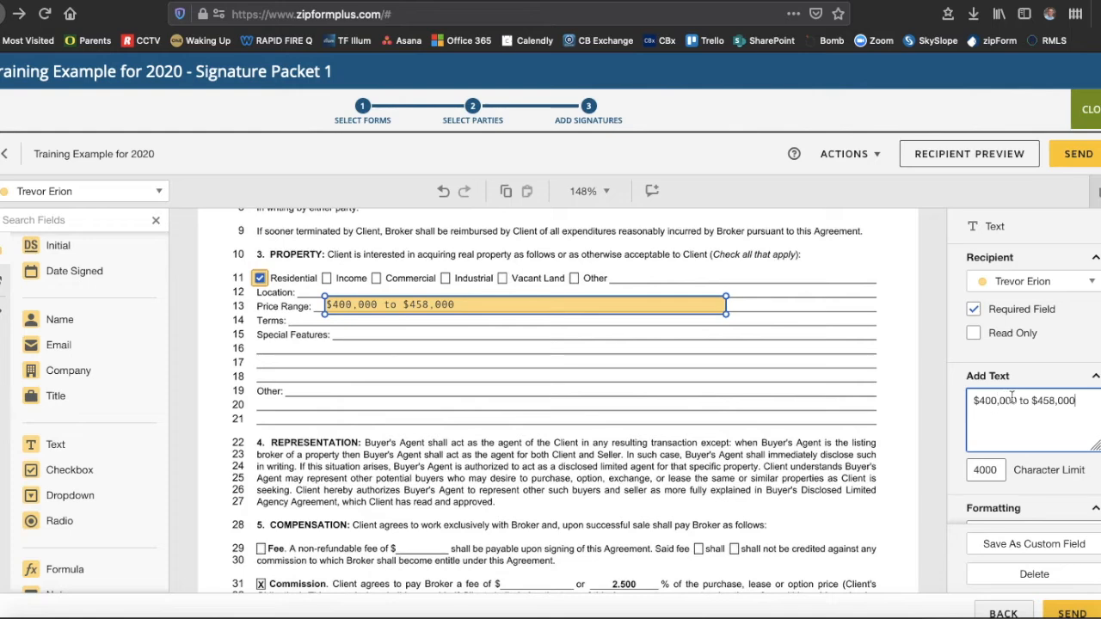
left_click(616, 384)
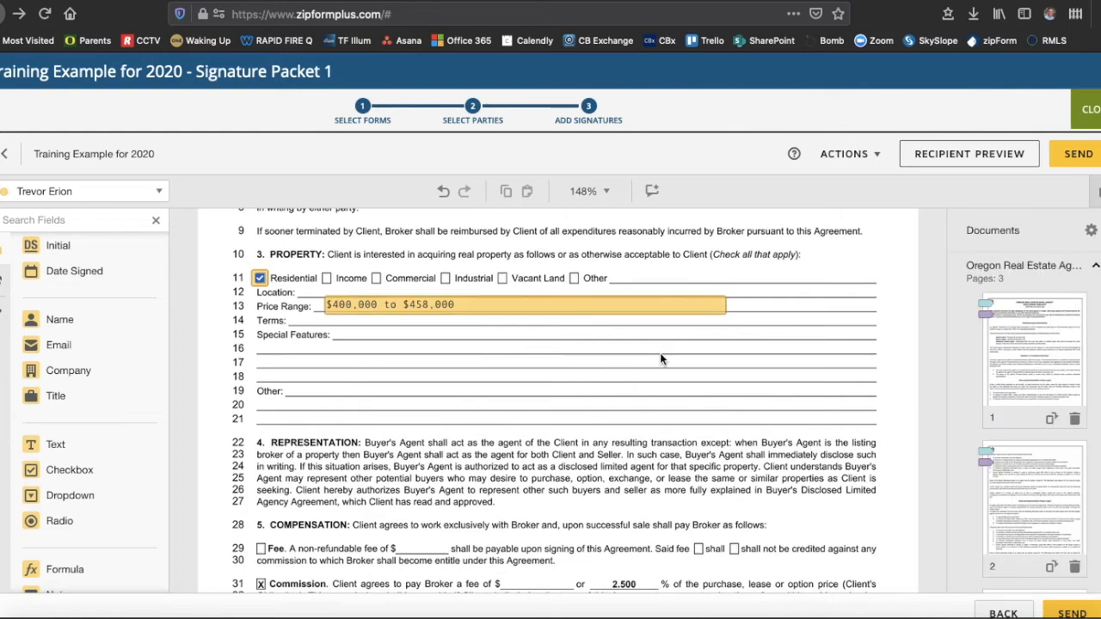
- Switch the recipient dropdown from the agent to the first buyer for new signing fields
scroll(659, 358, "down", 1)
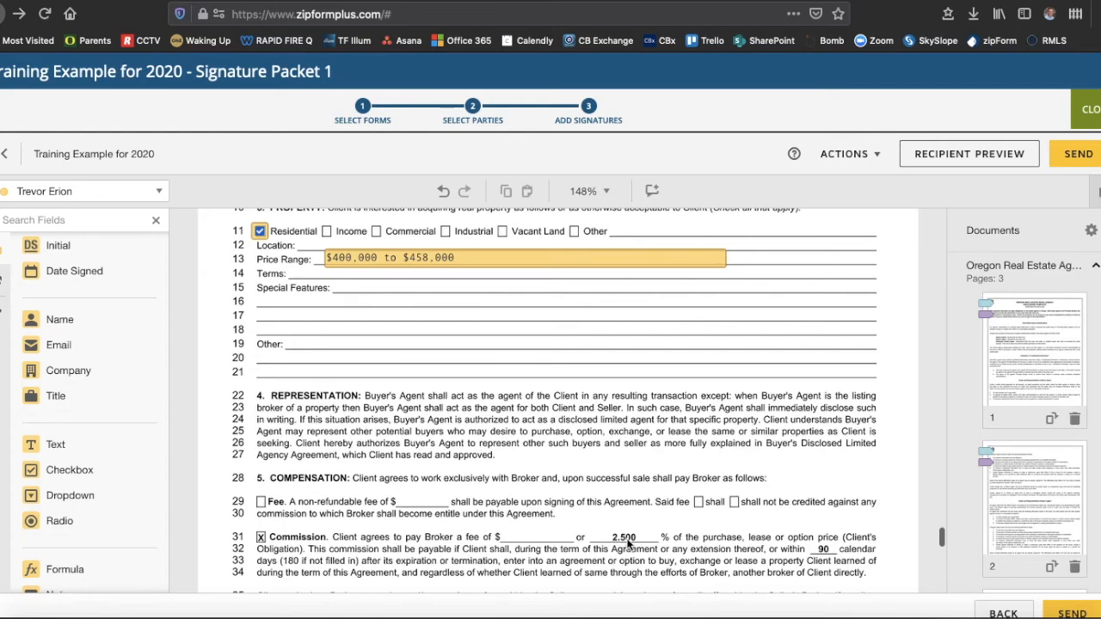
scroll(462, 338, "down", 1)
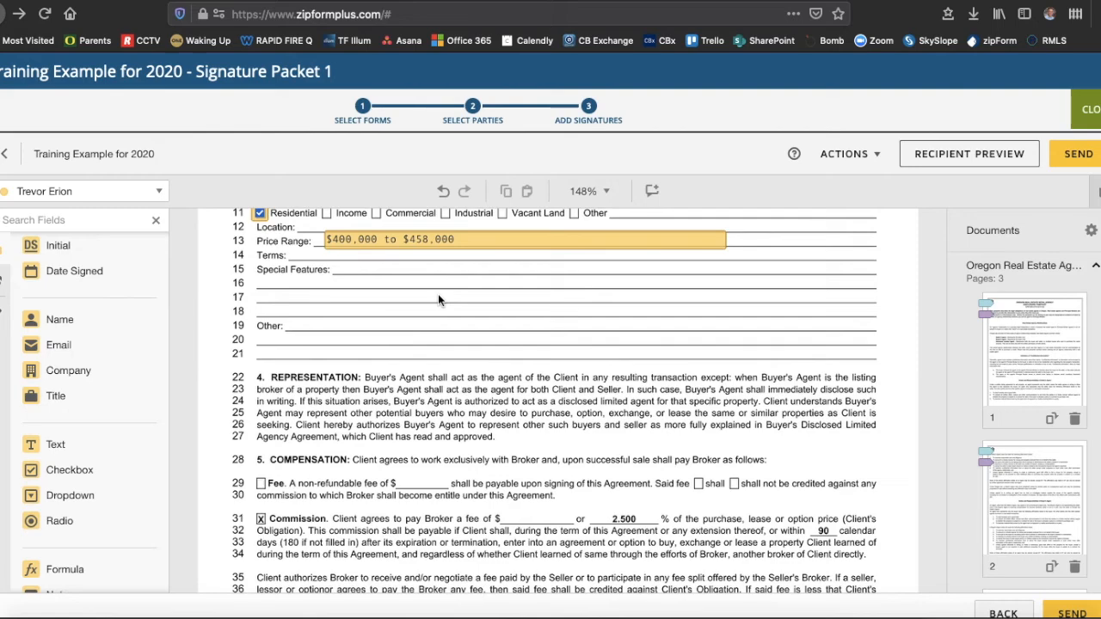
scroll(375, 376, "down", 3)
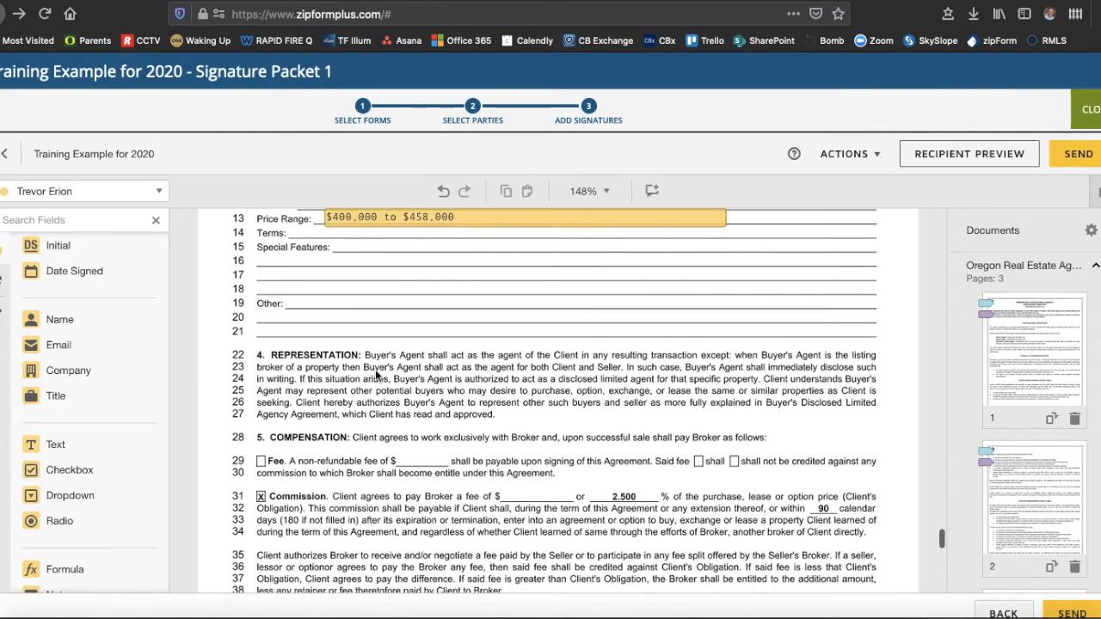
scroll(375, 376, "down", 3)
scroll(375, 369, "down", 10)
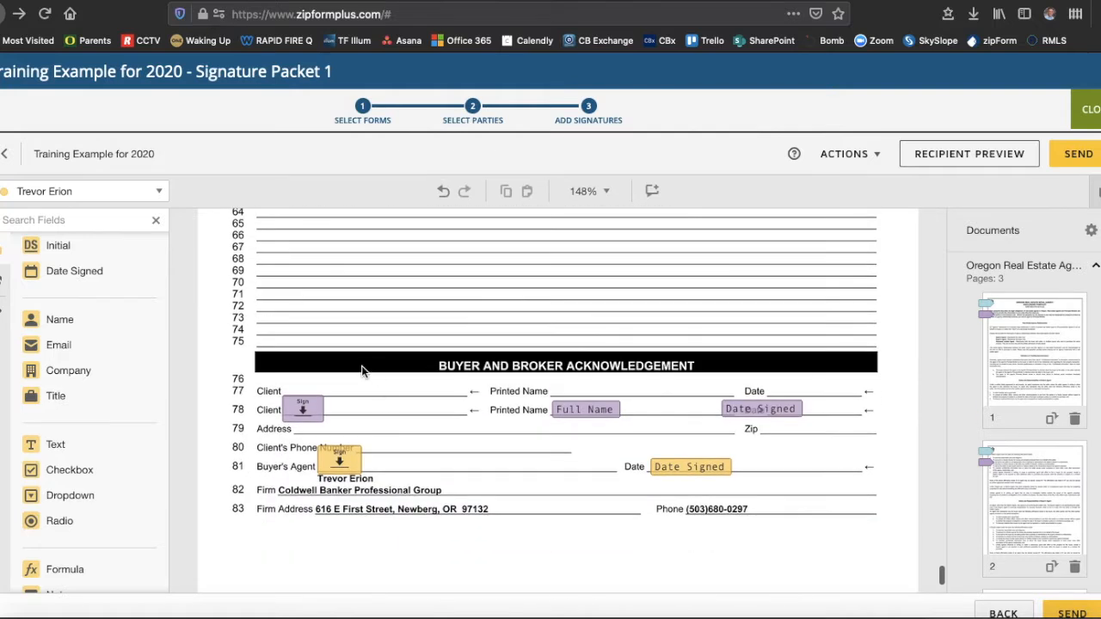
left_click(110, 190)
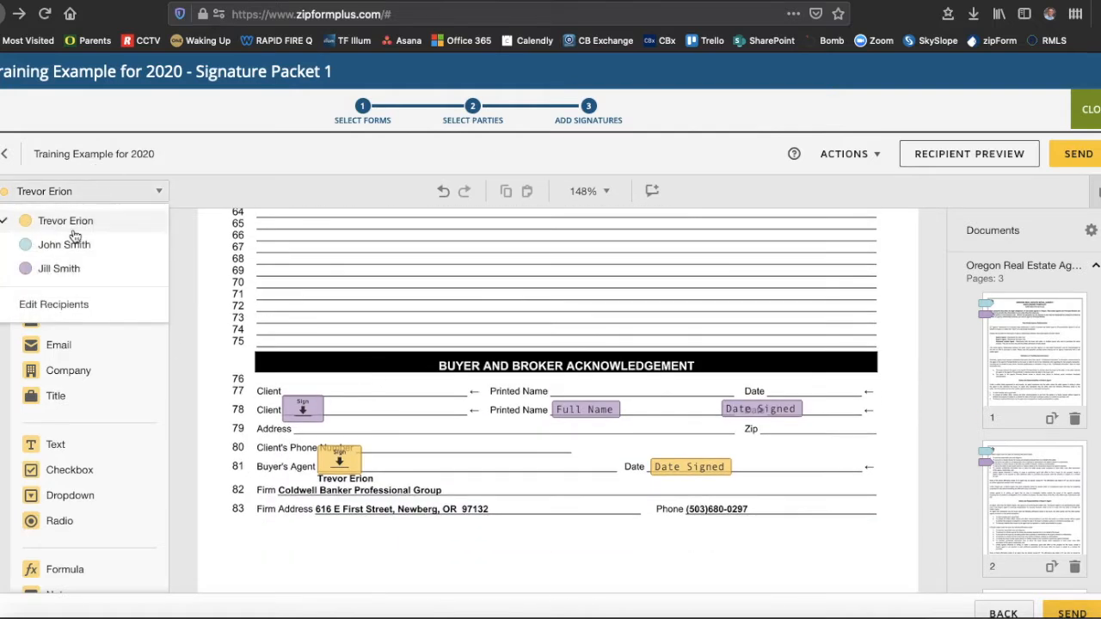
left_click(67, 247)
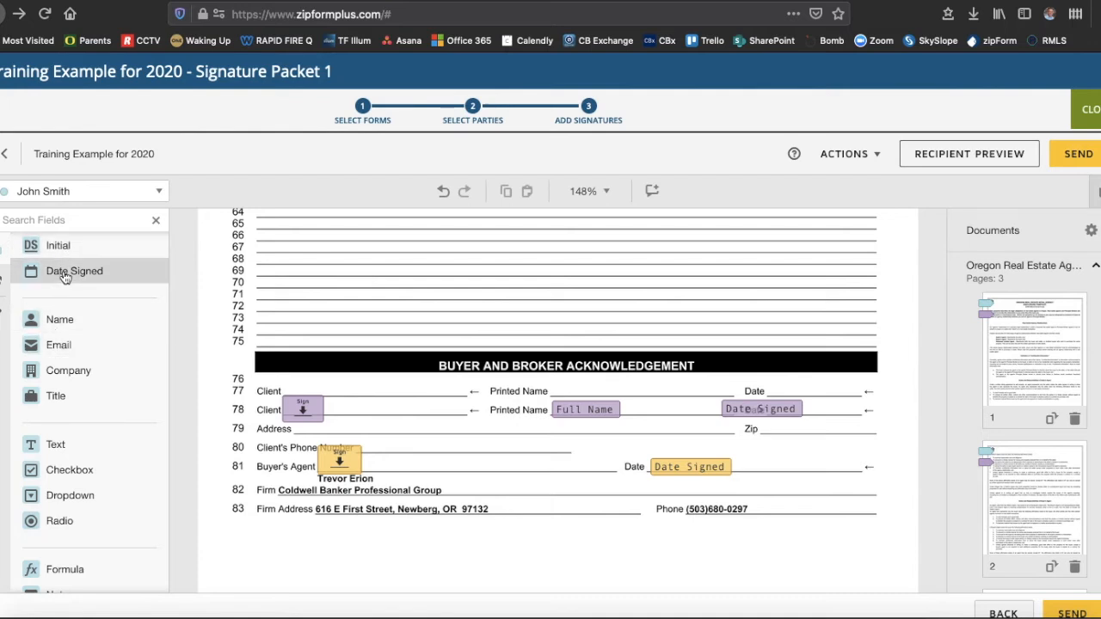
- Place the first buyer's Signature, Name and Date Signed fields on line 77
scroll(64, 277, "up", 2)
mouse_move(64, 288)
left_mouse_down()
mouse_move(319, 349)
mouse_move(310, 374)
mouse_move(286, 372)
mouse_move(302, 405)
mouse_move(358, 404)
left_mouse_up()
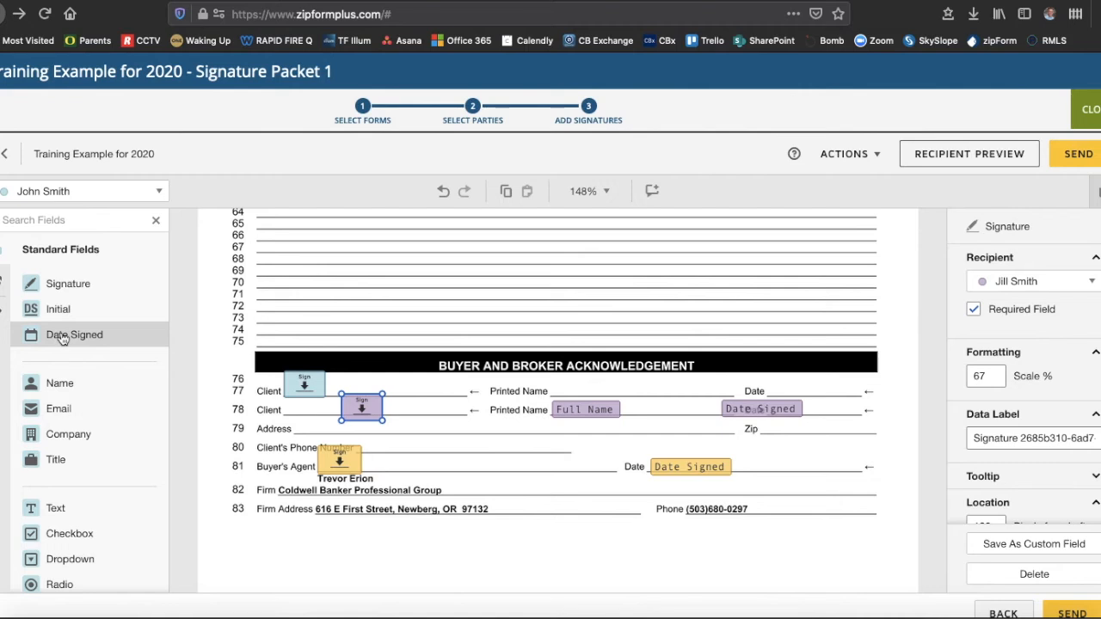
left_click_drag(59, 383, 551, 382)
left_click_drag(74, 335, 722, 384)
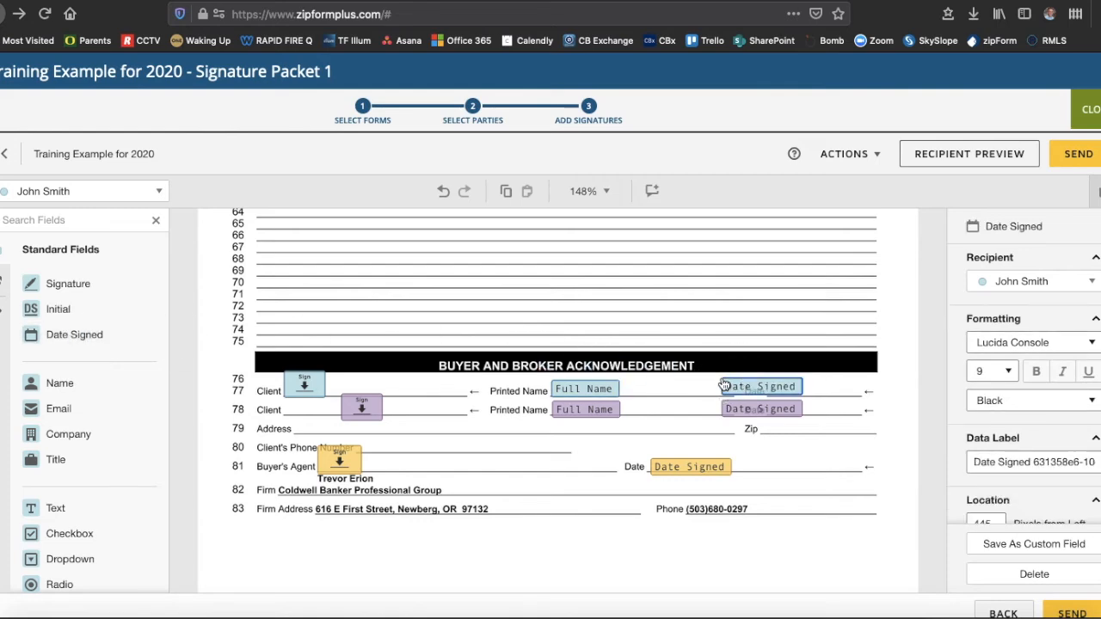
- Review the form and send the signature packet out through DocuSign
scroll(824, 440, "down", 1)
scroll(825, 433, "down", 5)
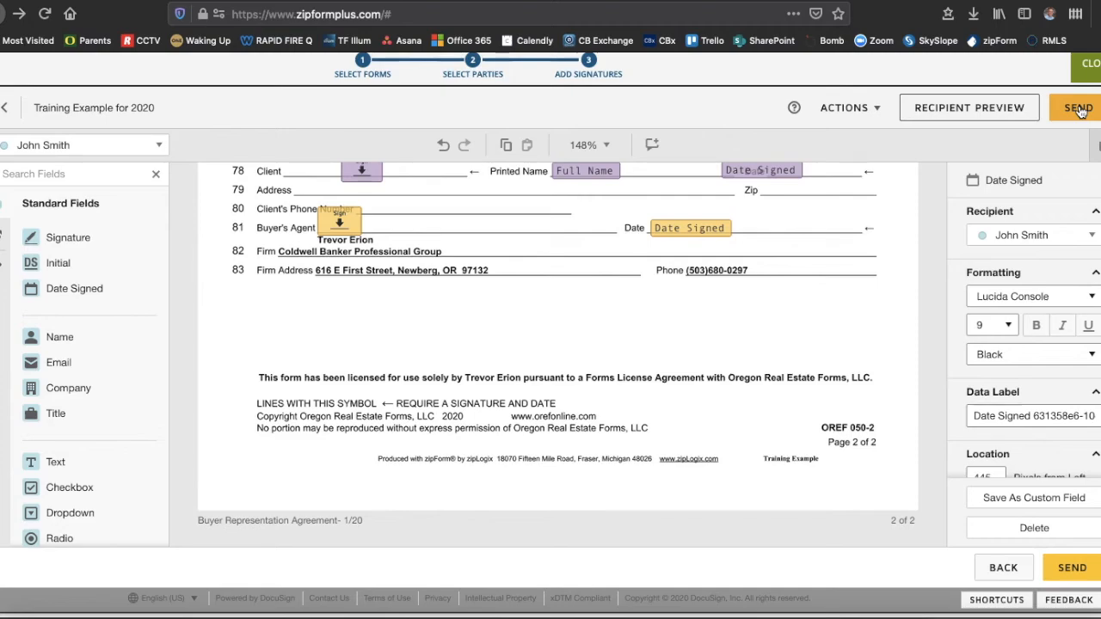
scroll(712, 393, "up", 5)
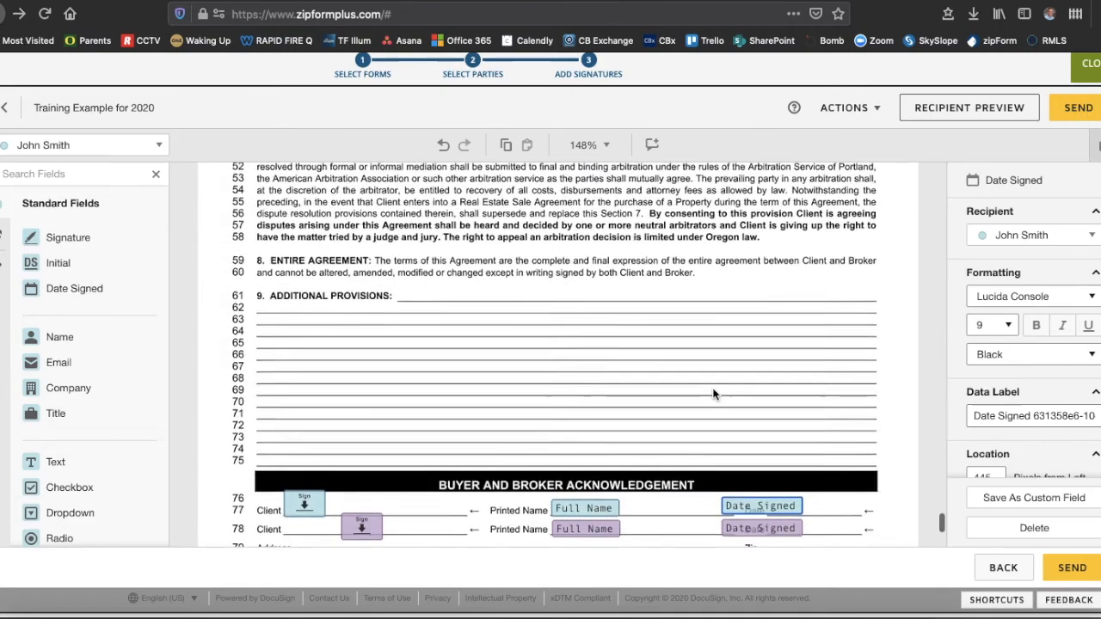
scroll(712, 394, "down", 5)
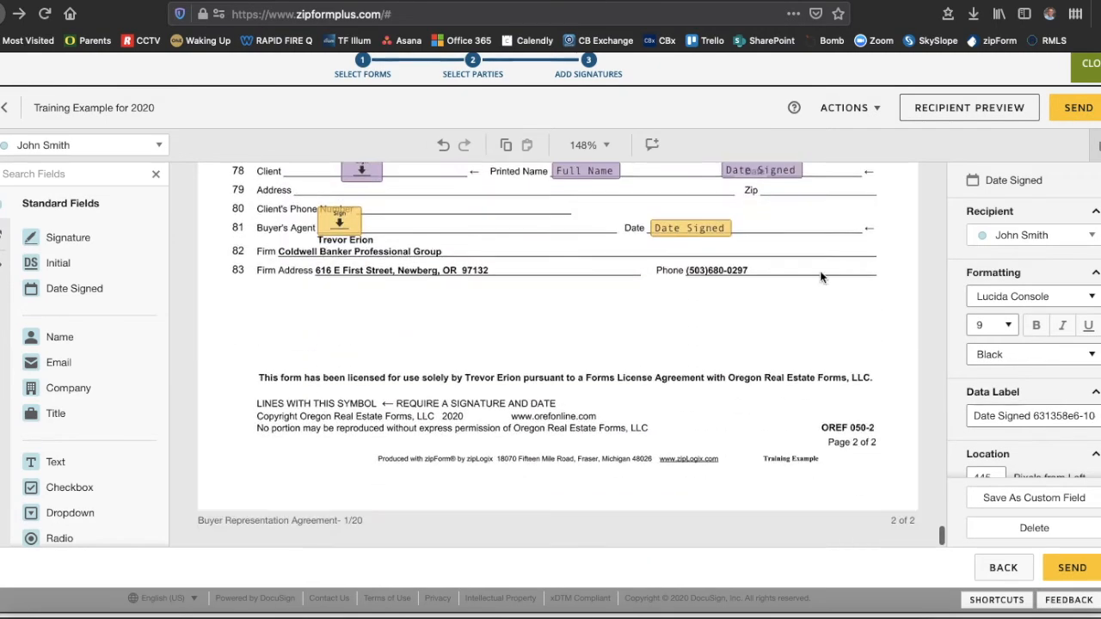
left_click(1076, 110)
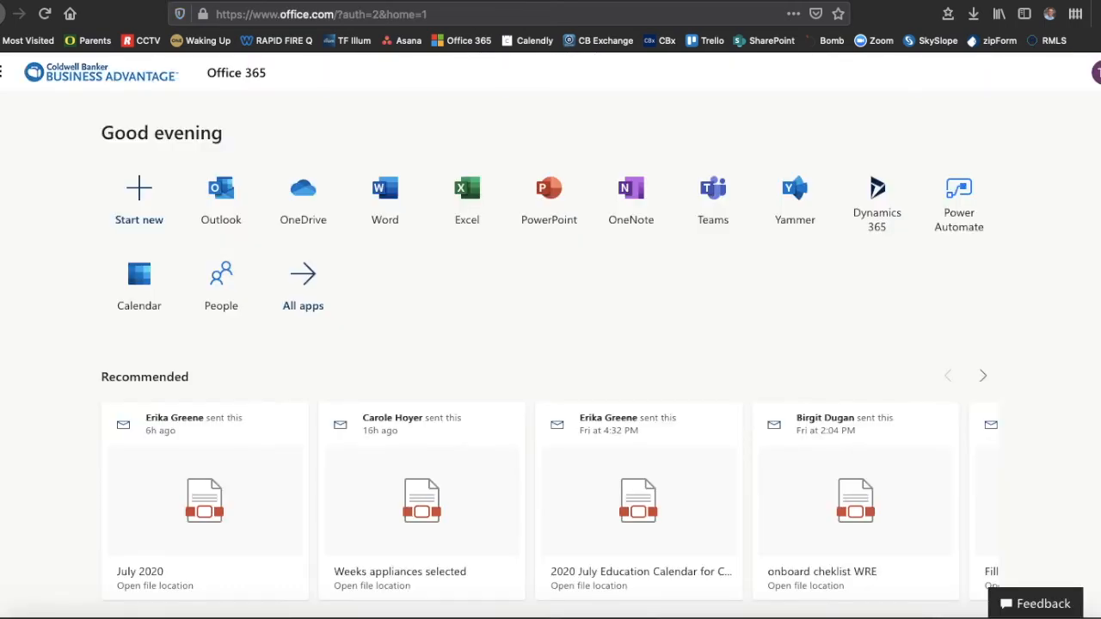
- Open the DocuSign email for Training Example for 2020 in Outlook
left_click(221, 191)
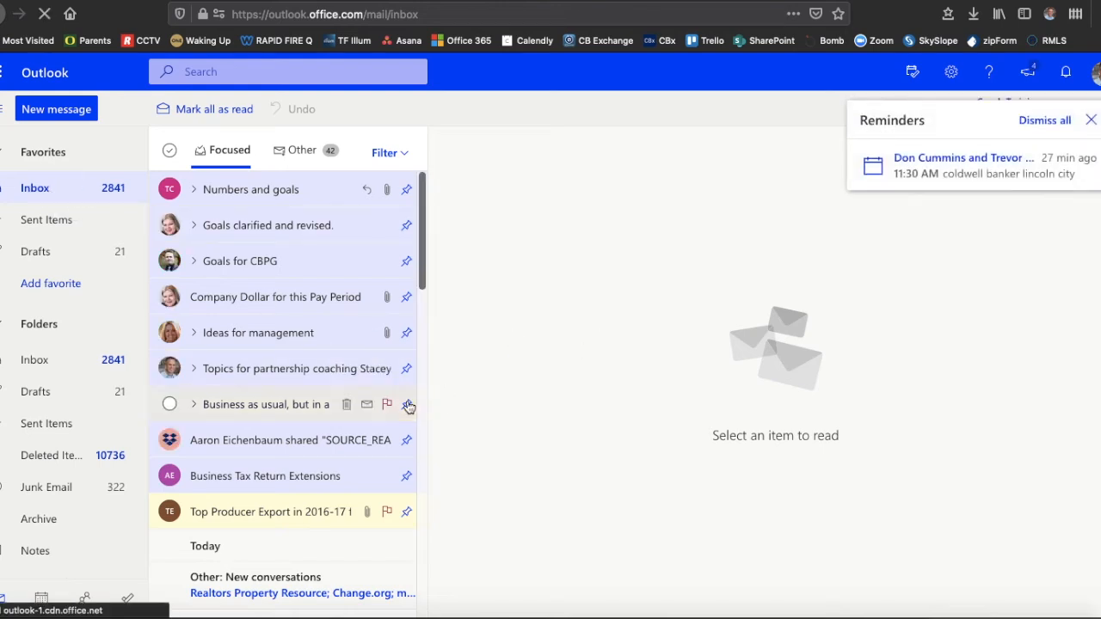
scroll(408, 405, "down", 4)
left_click(263, 471)
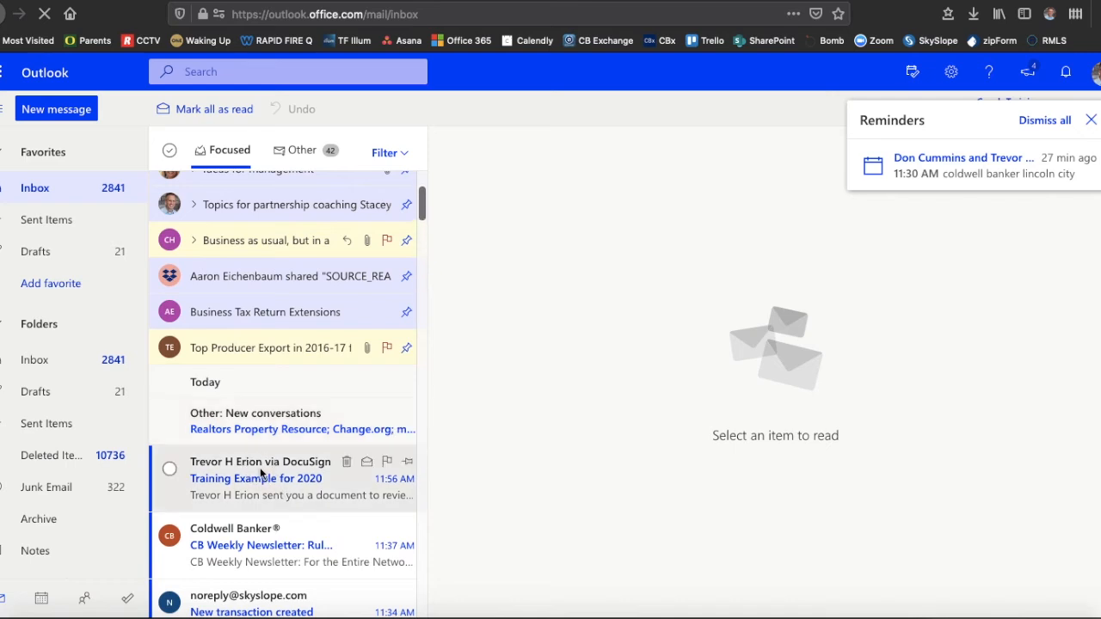
- Dismiss the reminders, load the email's blocked images, and open the documents in DocuSign for review
left_click(1091, 120)
left_click(533, 222)
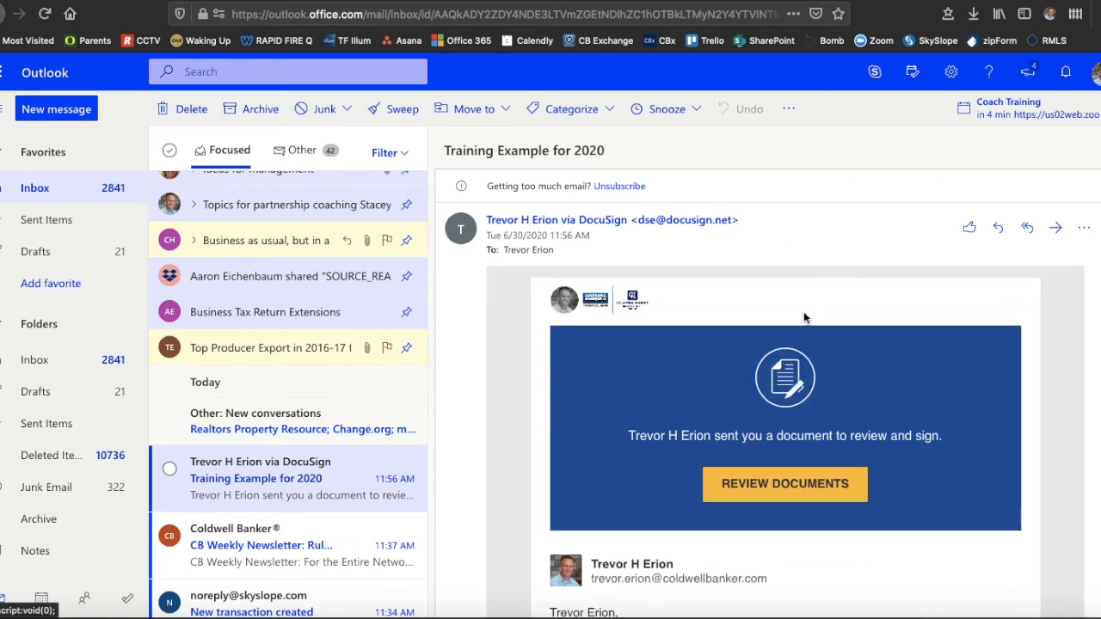
scroll(804, 322, "down", 3)
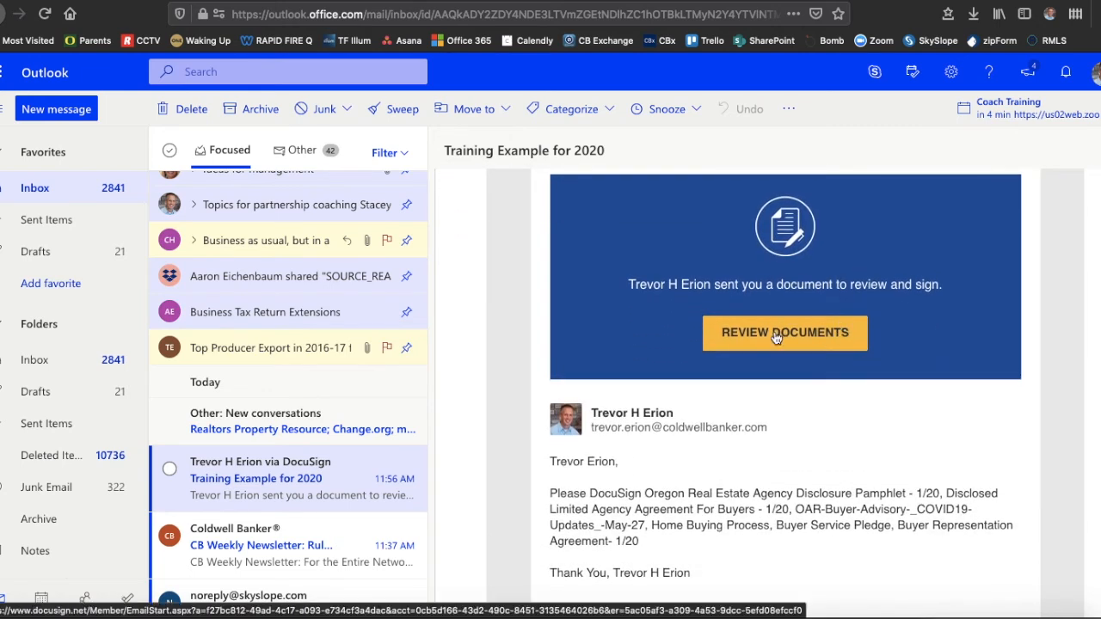
left_click(776, 338)
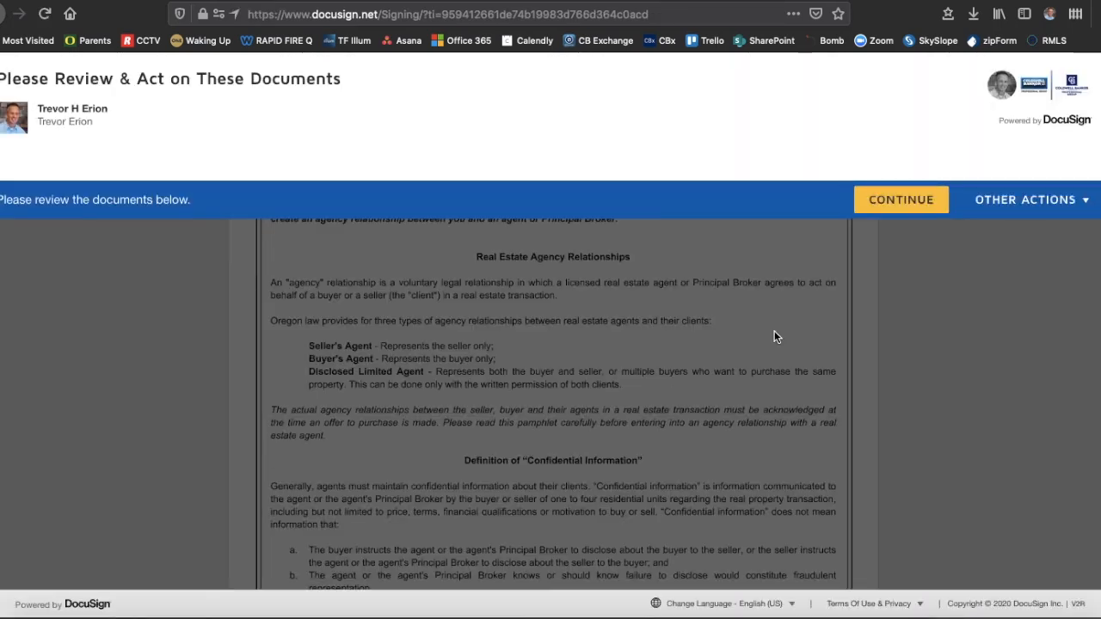
- Adopt the agent's signature on the first required Sign field and advance to the next field
left_click(898, 202)
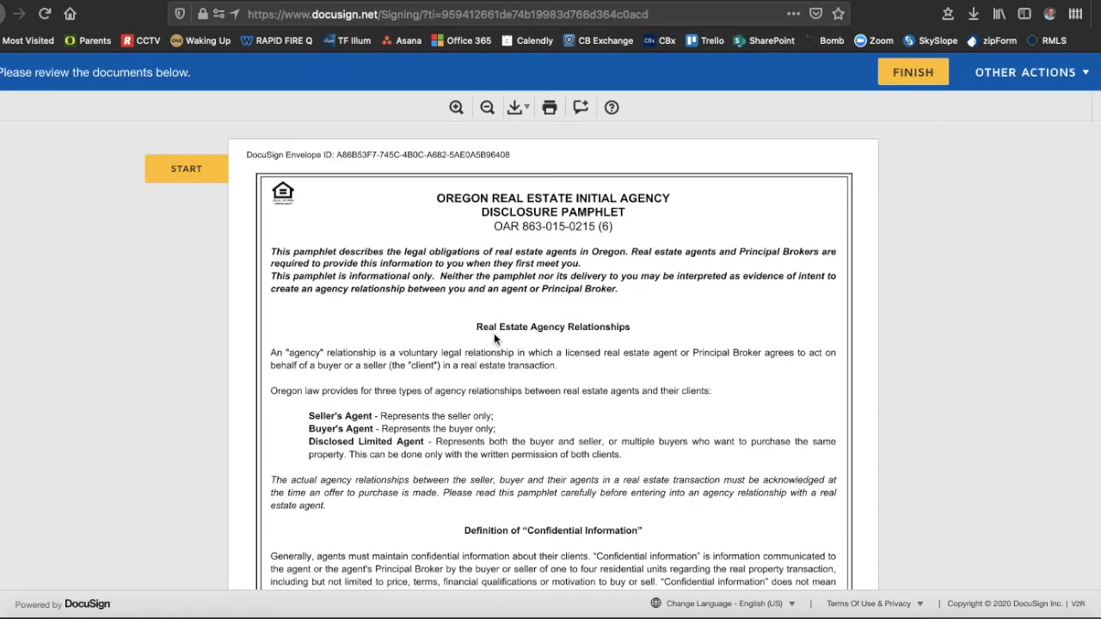
left_click(182, 170)
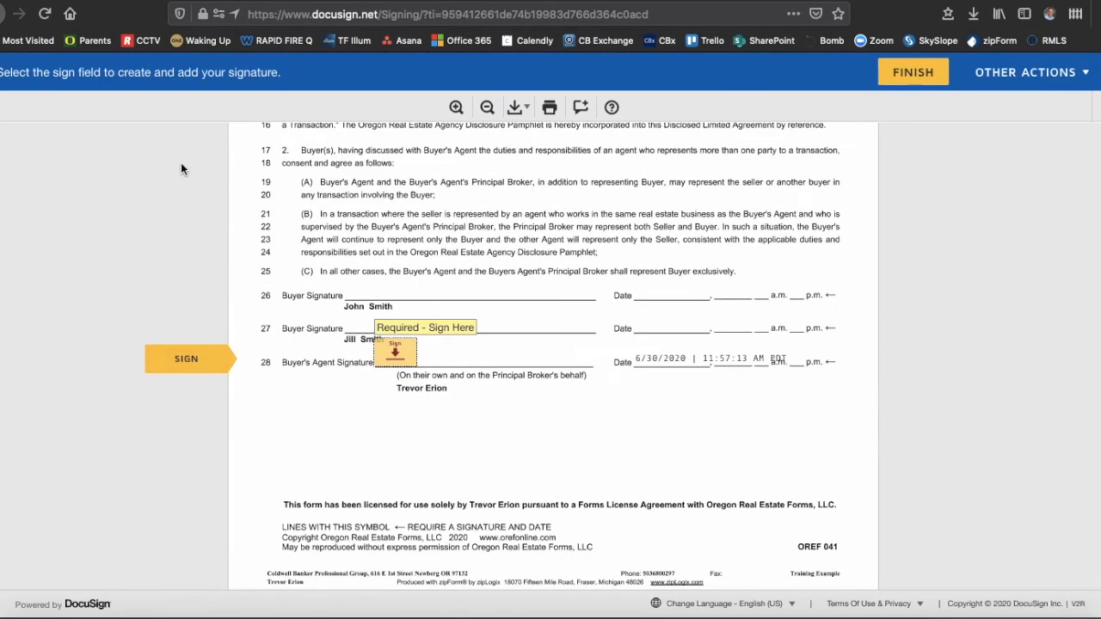
left_click(392, 355)
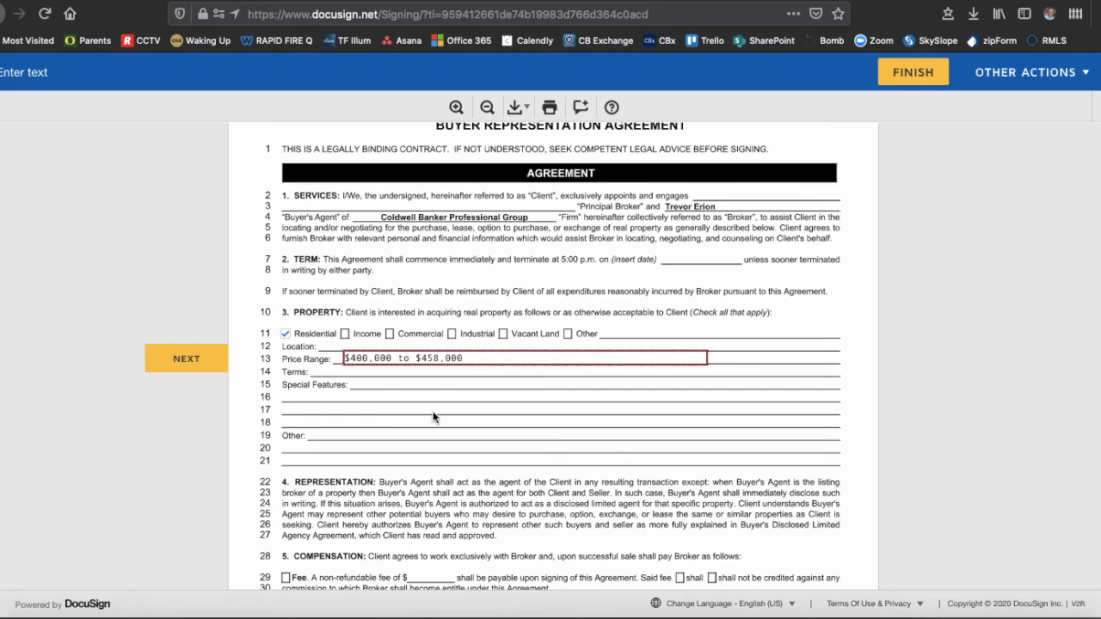
scroll(433, 412, "down", 10)
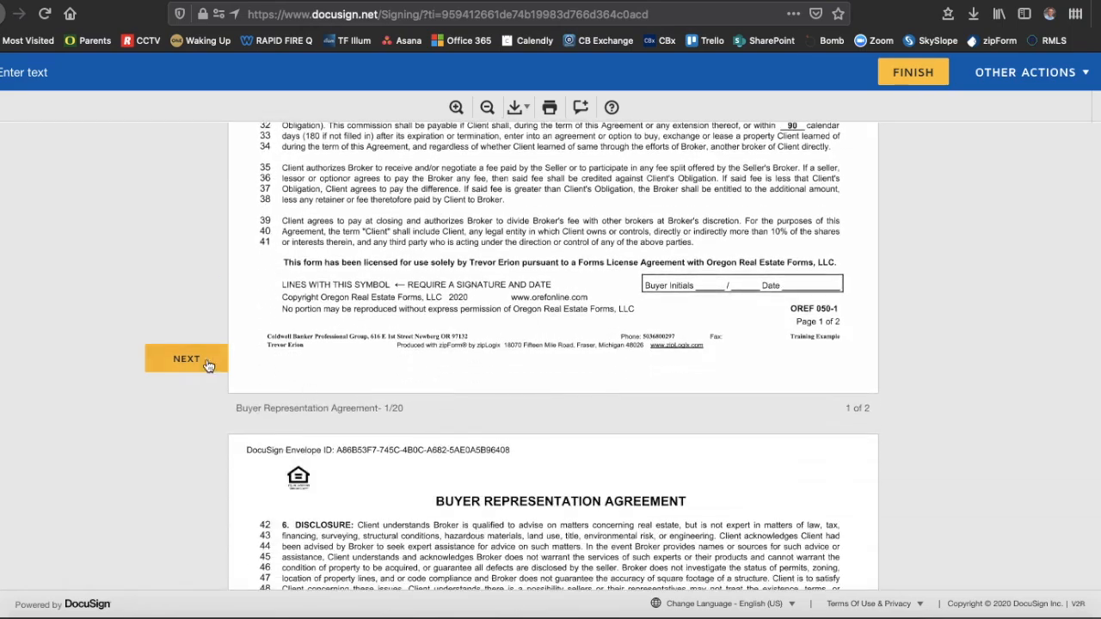
left_click(187, 360)
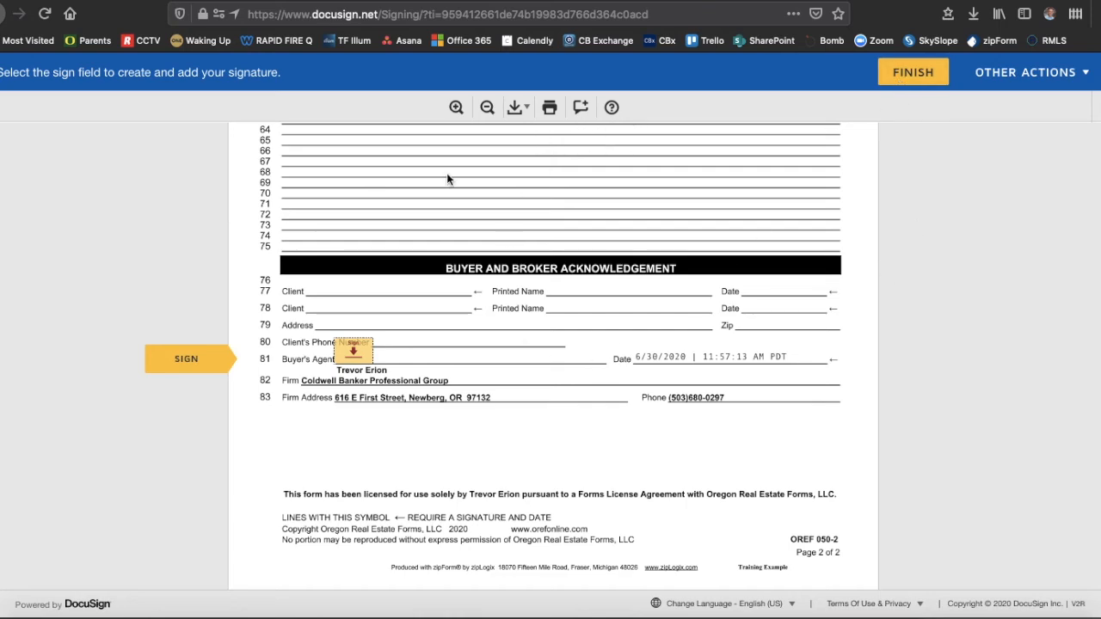
scroll(446, 178, "up", 15)
scroll(446, 173, "down", 20)
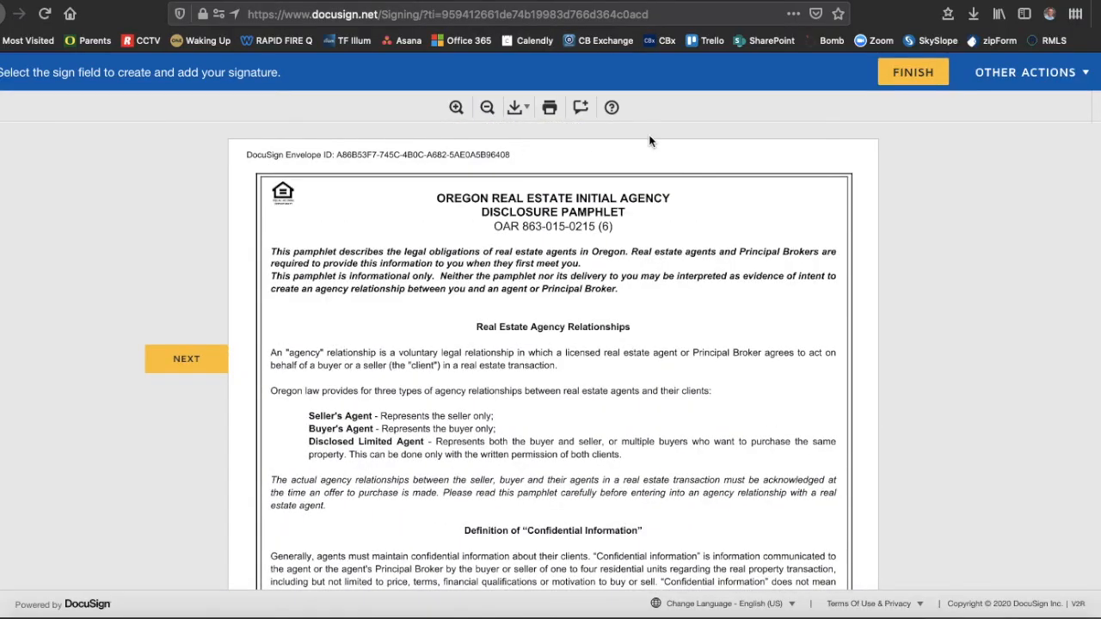
- Void the envelope with the reason 'THIS WAS A TRAINING... NOT REAL.'
left_click(1061, 78)
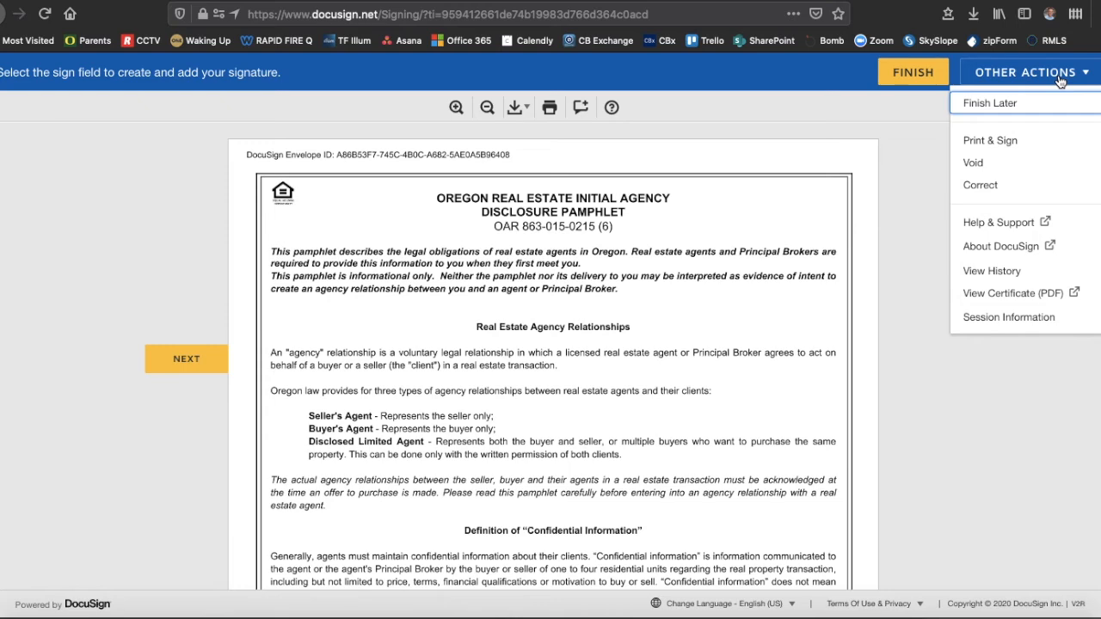
left_click(973, 162)
left_click(469, 248)
type("THIS WAS A TRAINING... NOT REAL.")
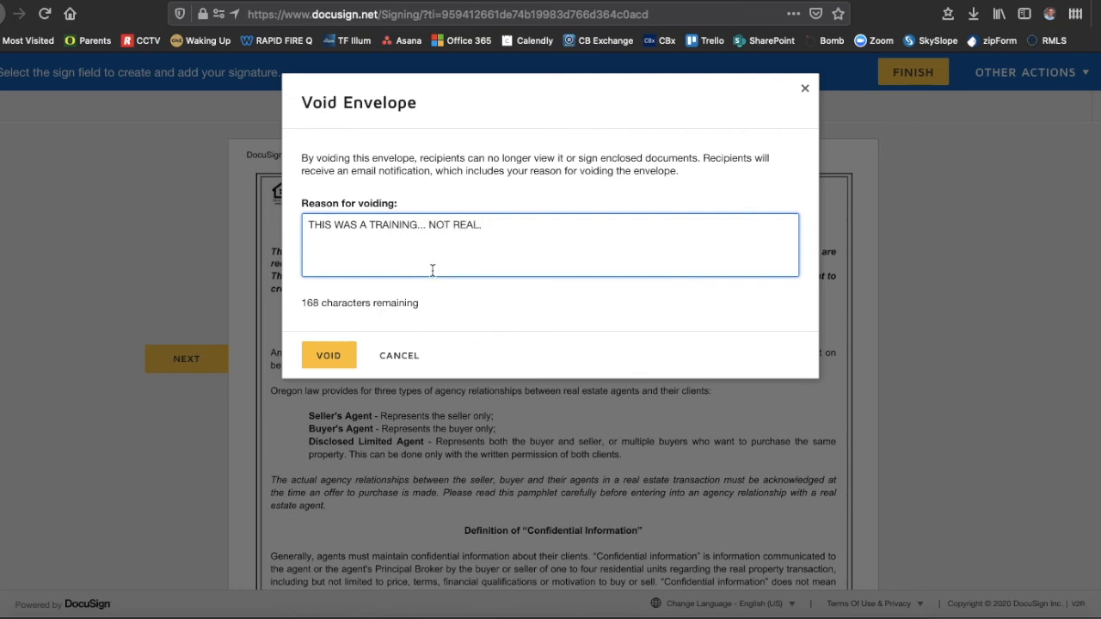
left_click(320, 356)
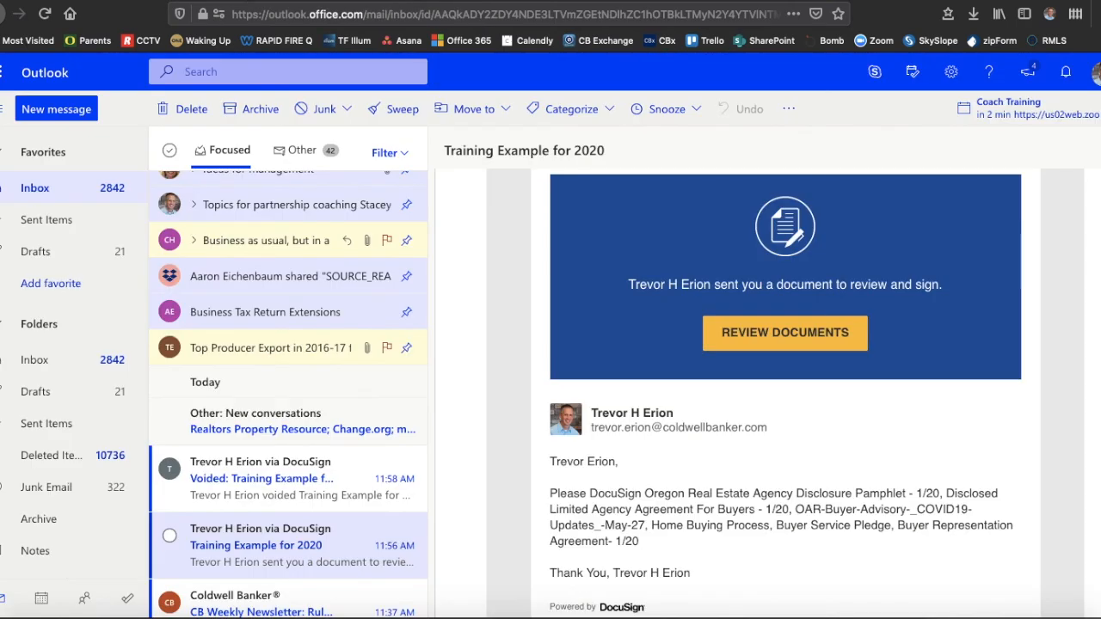
- Read the Voided notice email with its images loaded, then return to zipForm Plus
left_click(243, 476)
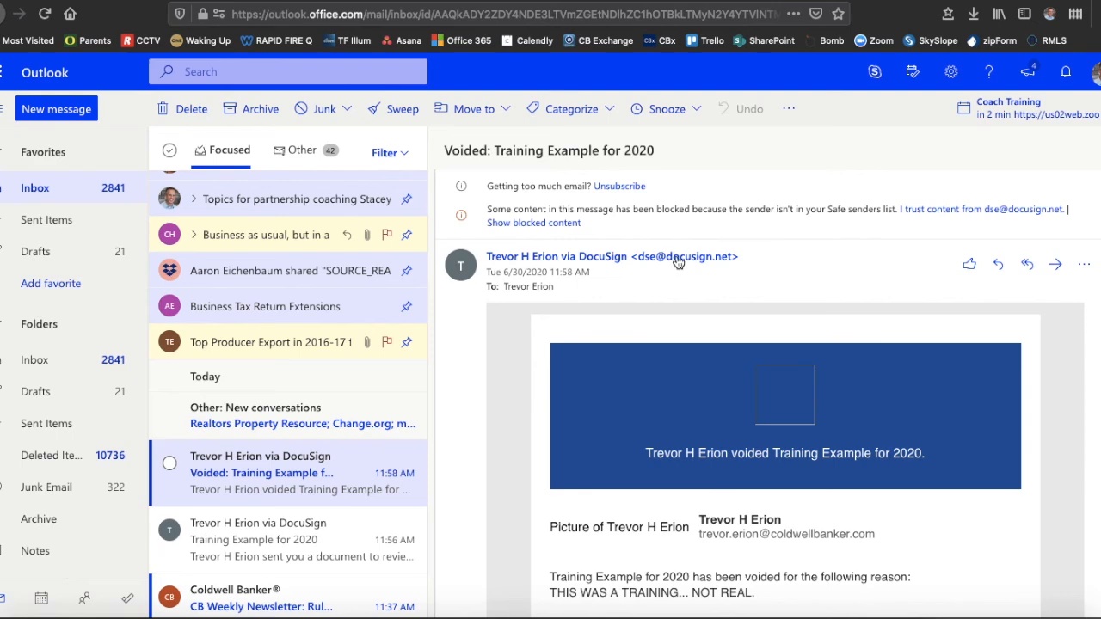
left_click(554, 223)
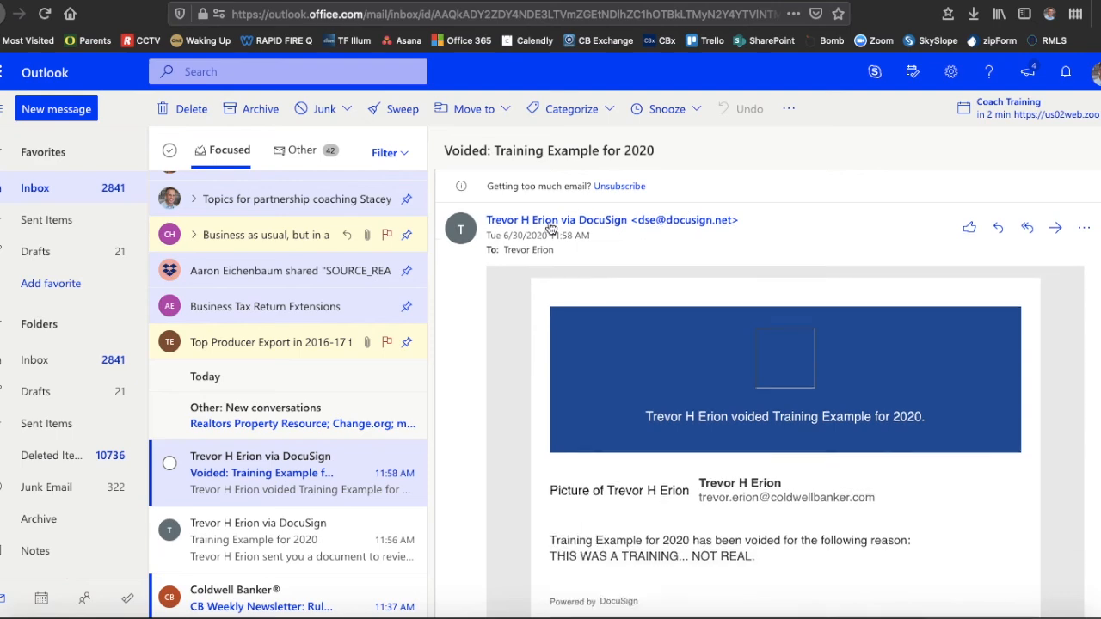
scroll(776, 377, "down", 5)
scroll(777, 377, "up", 3)
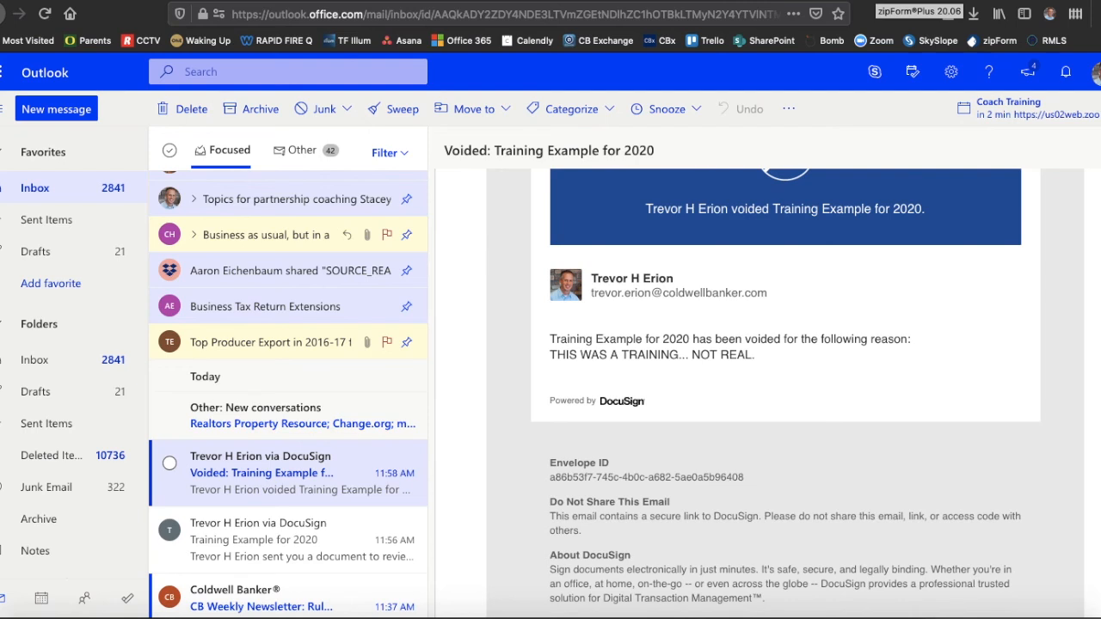
left_click(874, 1)
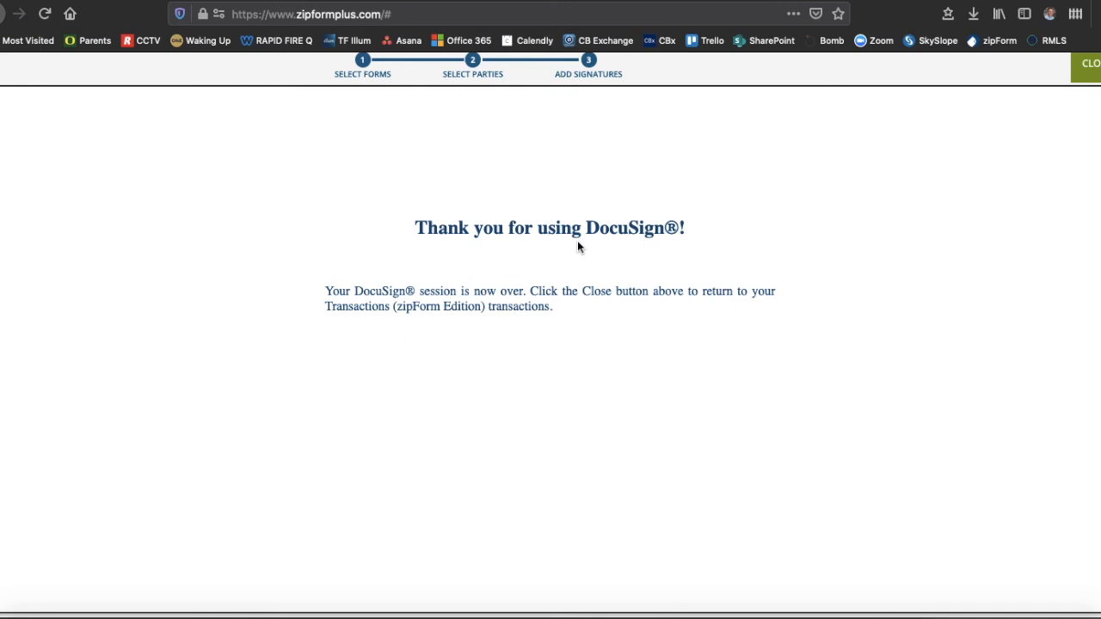
- Close the DocuSign thank-you page, confirm Signature Packet 1 is Created, and return to the documents
scroll(550, 155, "up", 1)
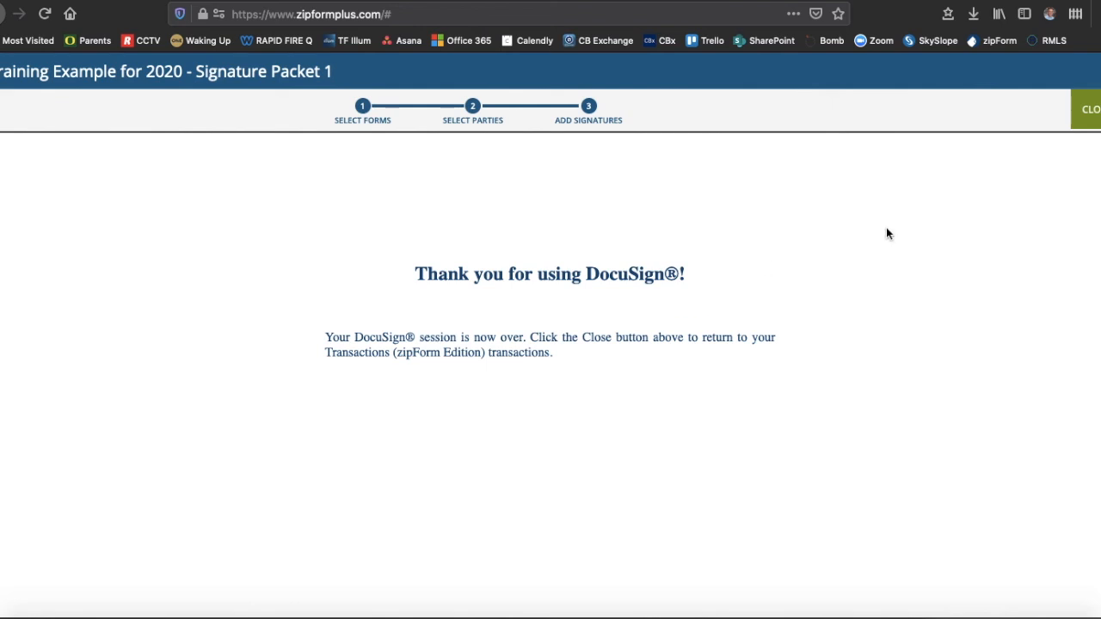
left_click(1090, 111)
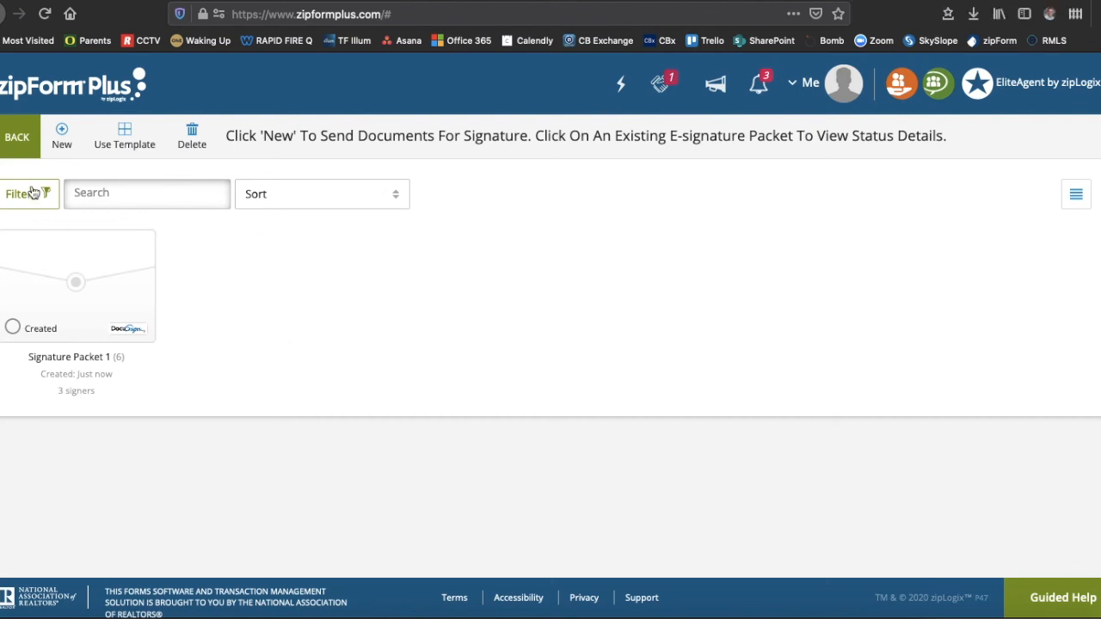
left_click(10, 139)
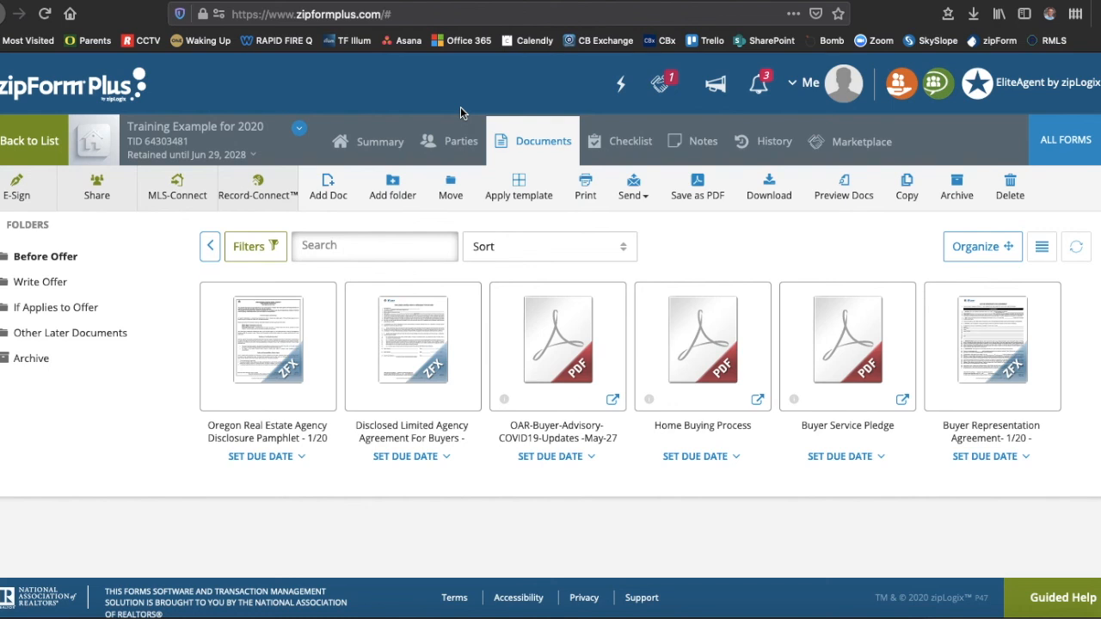
key("super+shift+5")
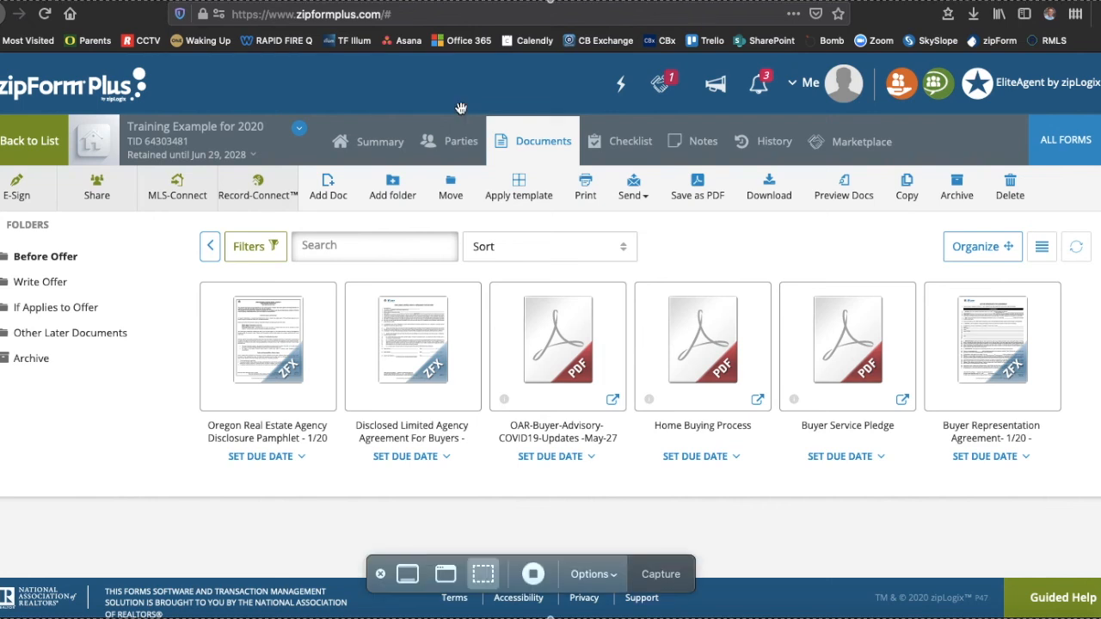
left_click(532, 575)
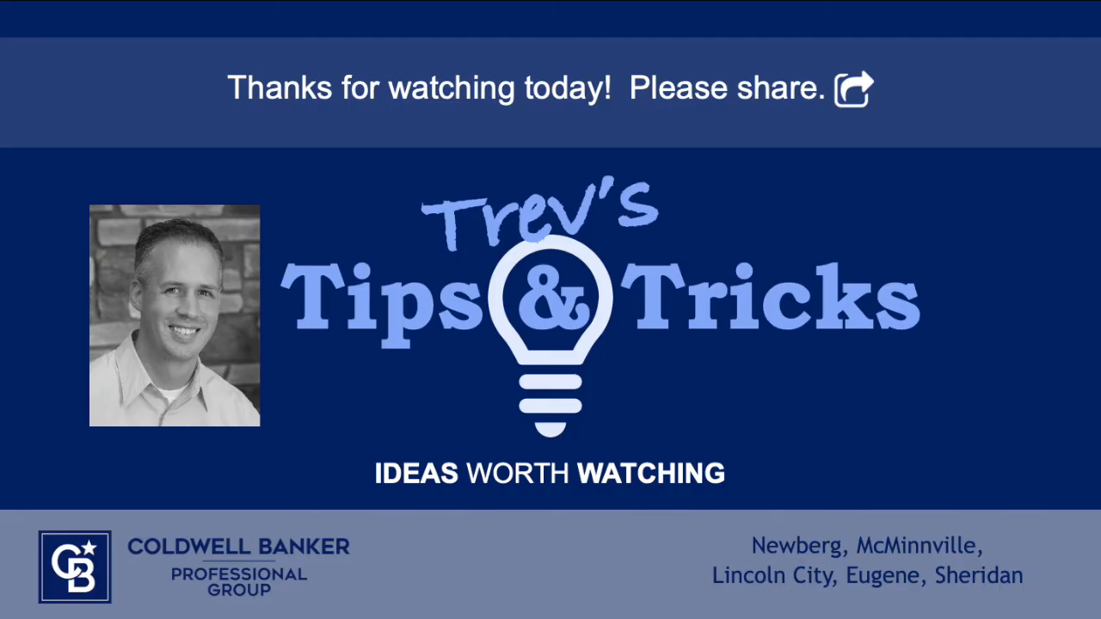